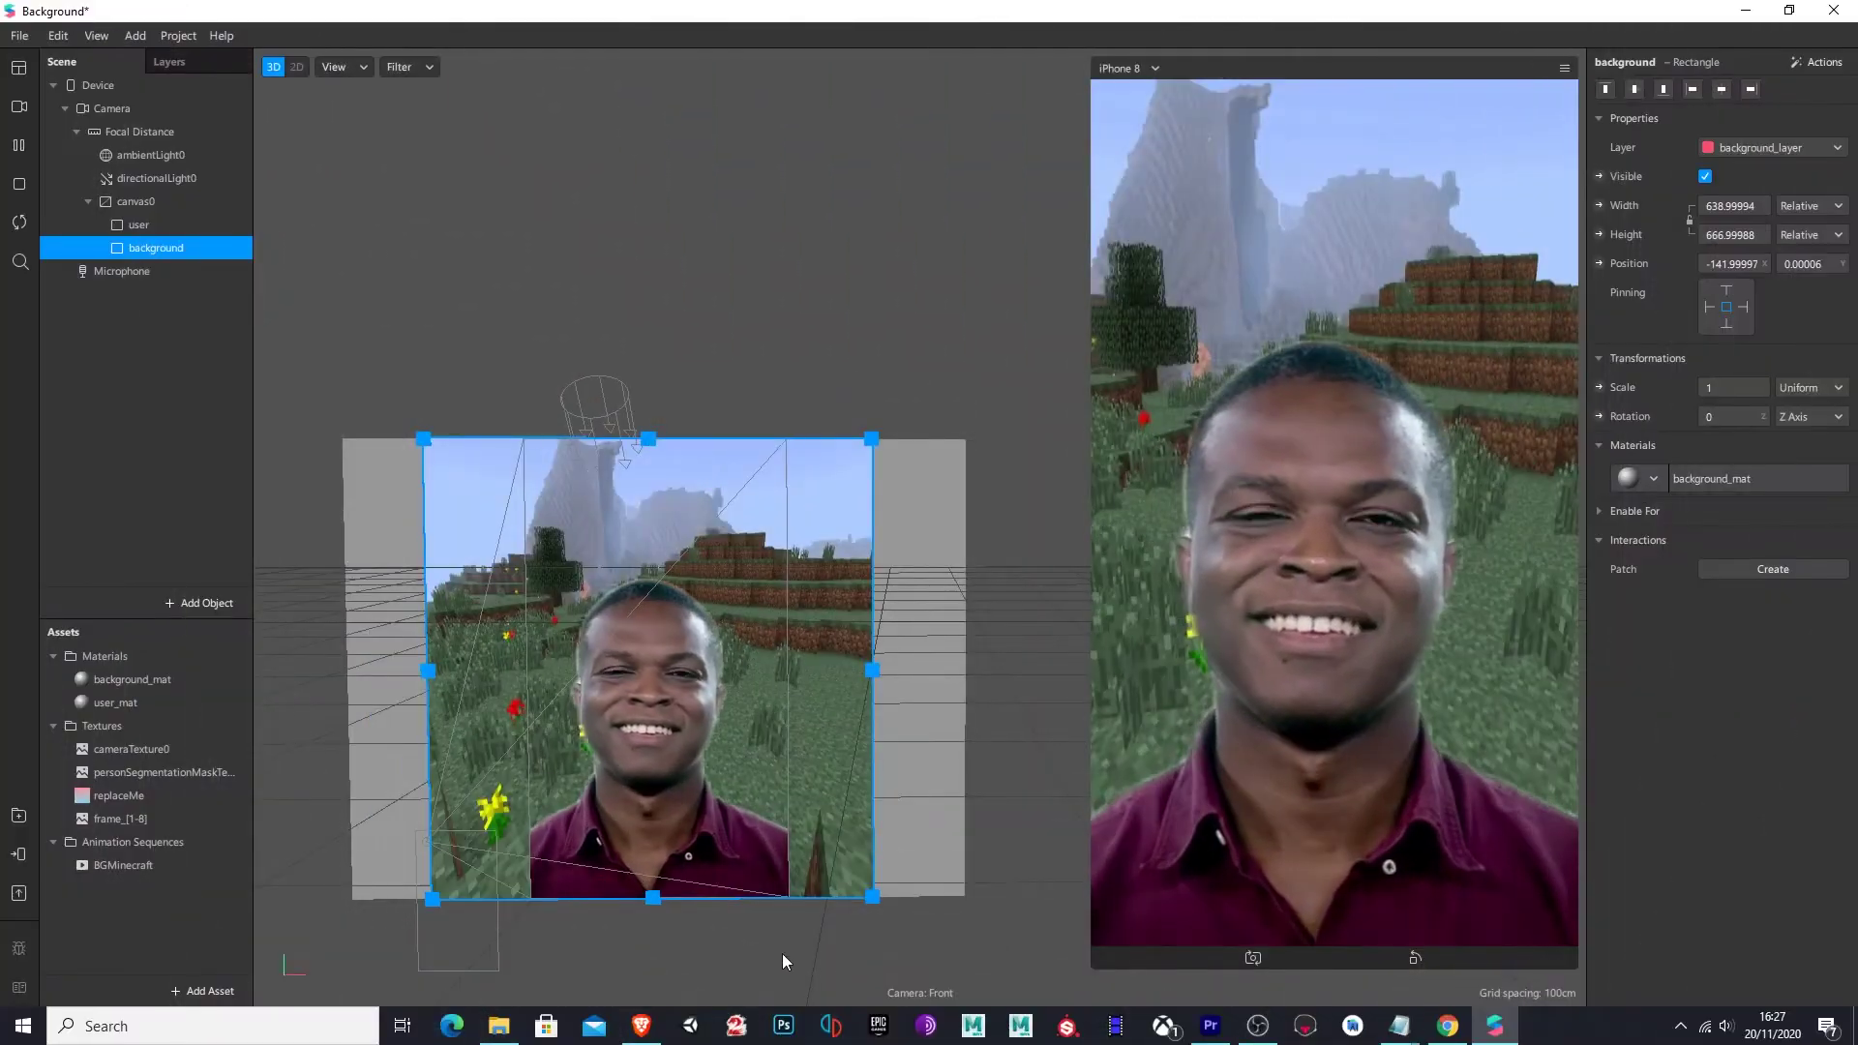
Orbit the viewport to view the Minecraft background plane behind the person at an angle.
{"action": "mouse_move", "coordinate": [721, 950]}
{"action": "right_mouse_down"}
{"action": "mouse_move", "coordinate": [751, 944]}
{"action": "mouse_move", "coordinate": [697, 956]}
{"action": "right_mouse_up"}
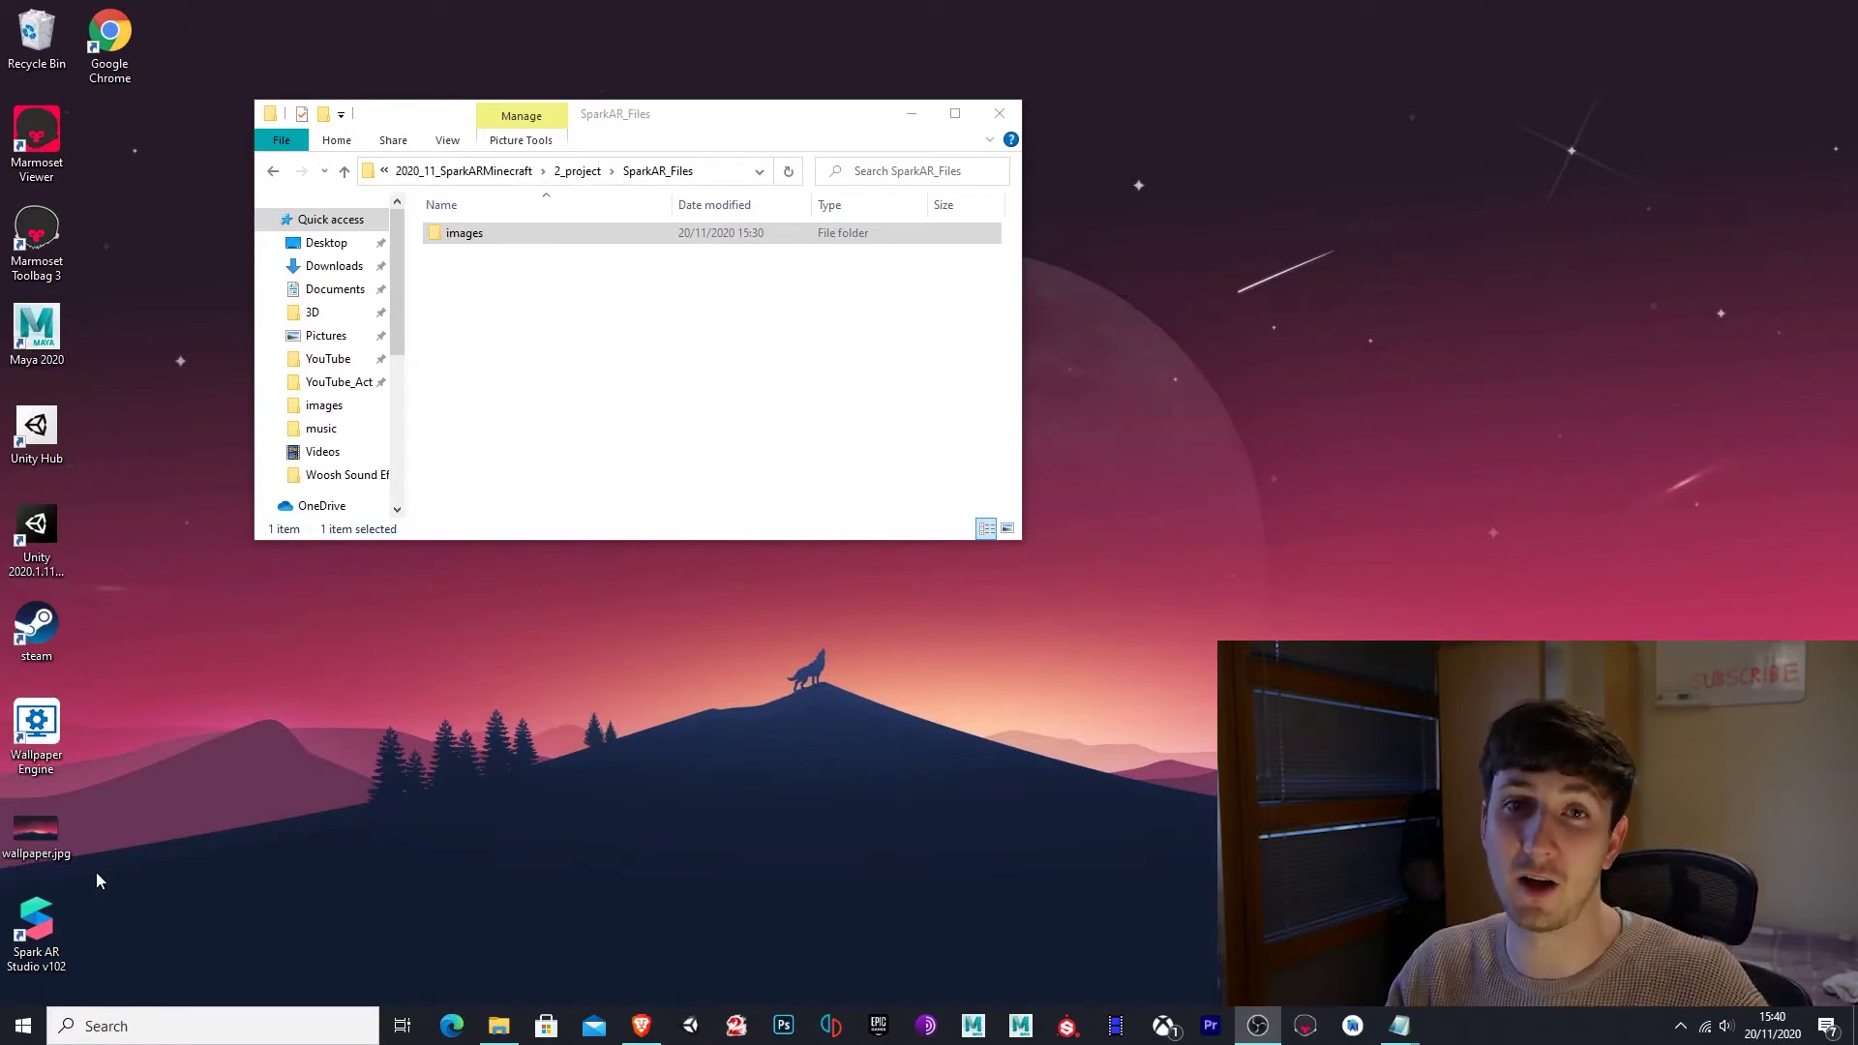
Move the SparkAR_Files Explorer window up and to the right on the desktop.
{"action": "left_click_drag", "start_coordinate": [691, 124], "coordinate": [746, 105]}
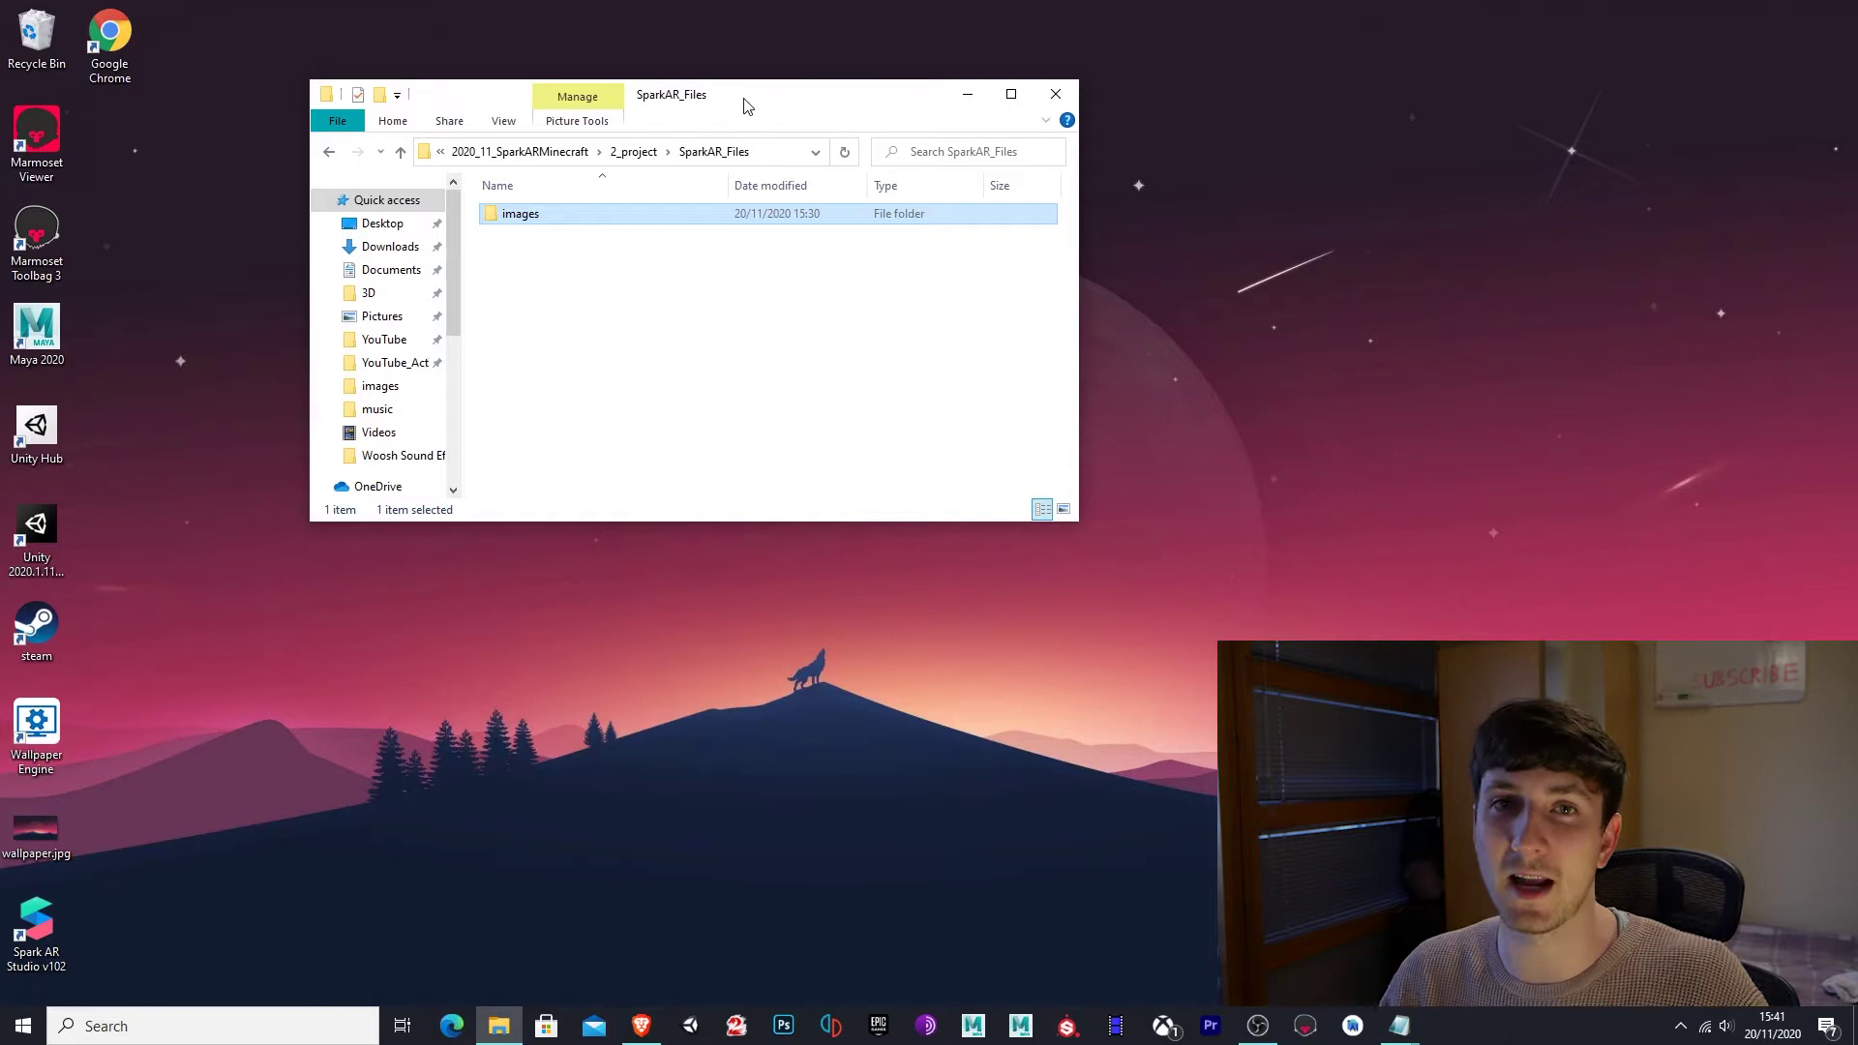
{"action": "left_click", "coordinate": [913, 74]}
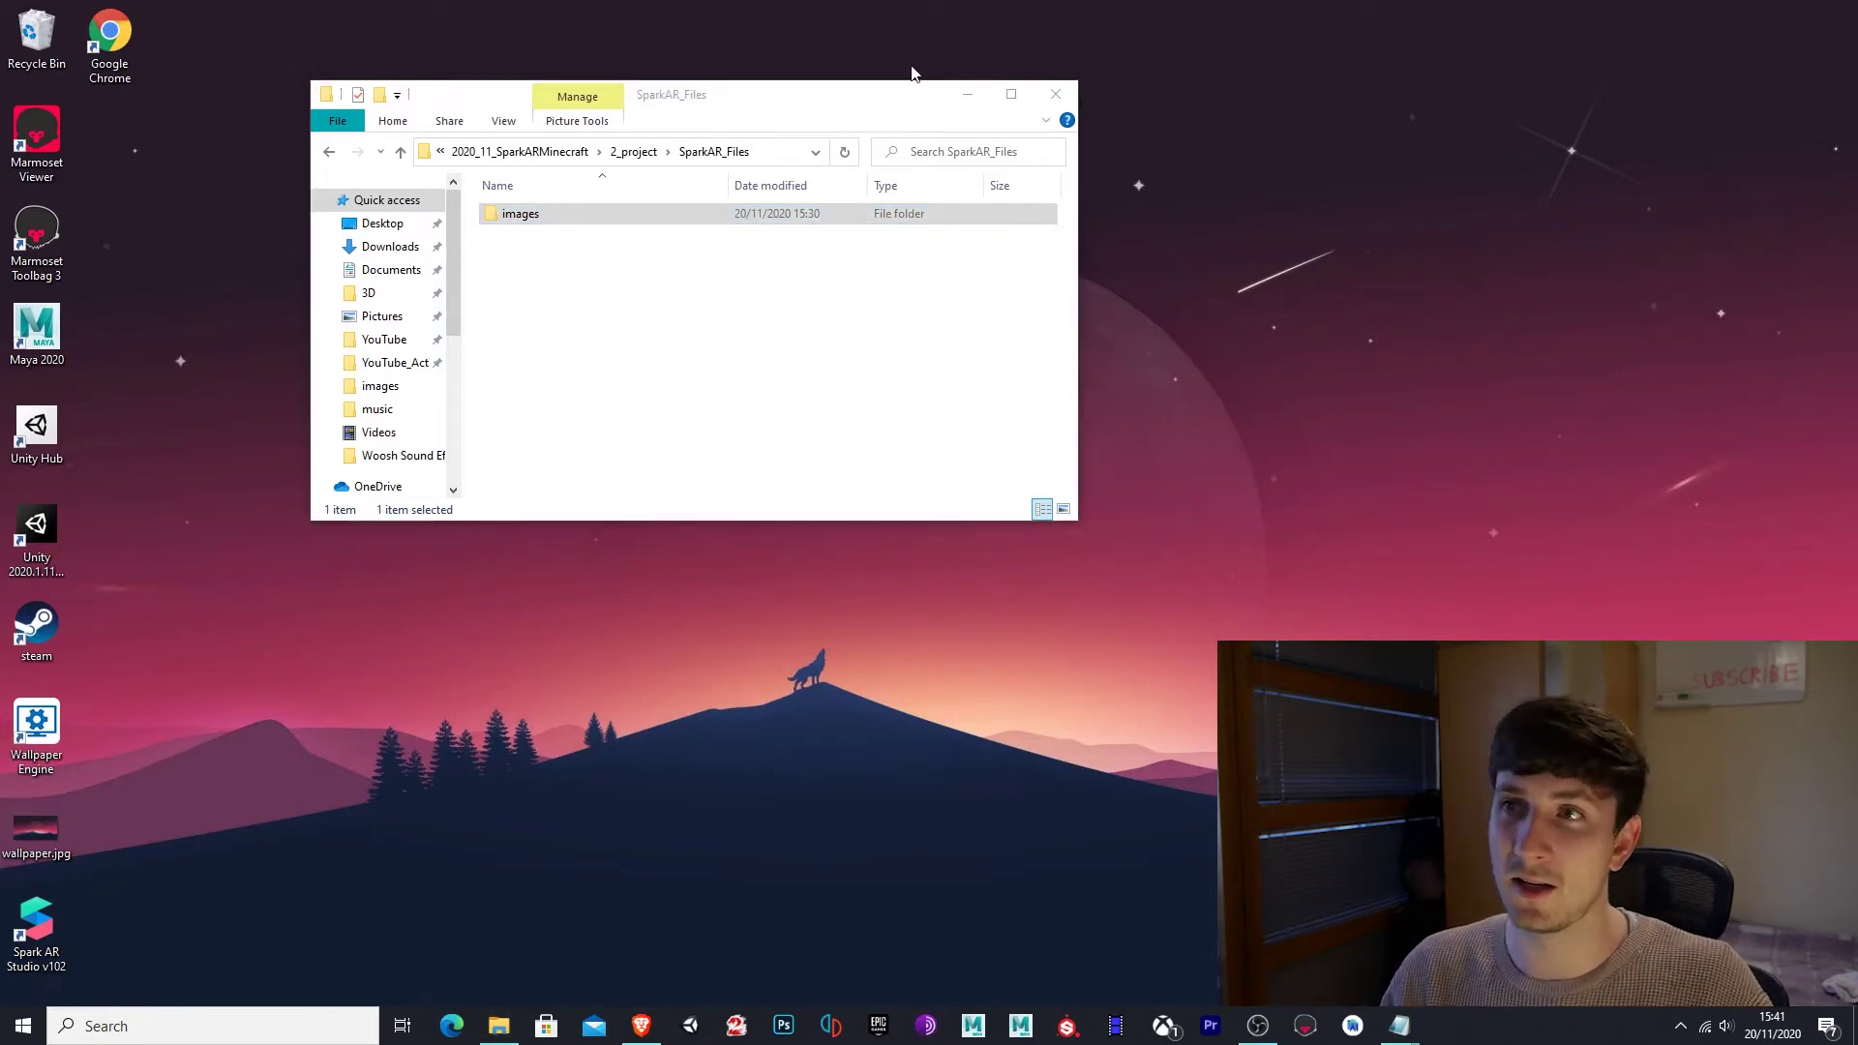
{"action": "left_click", "coordinate": [36, 929]}
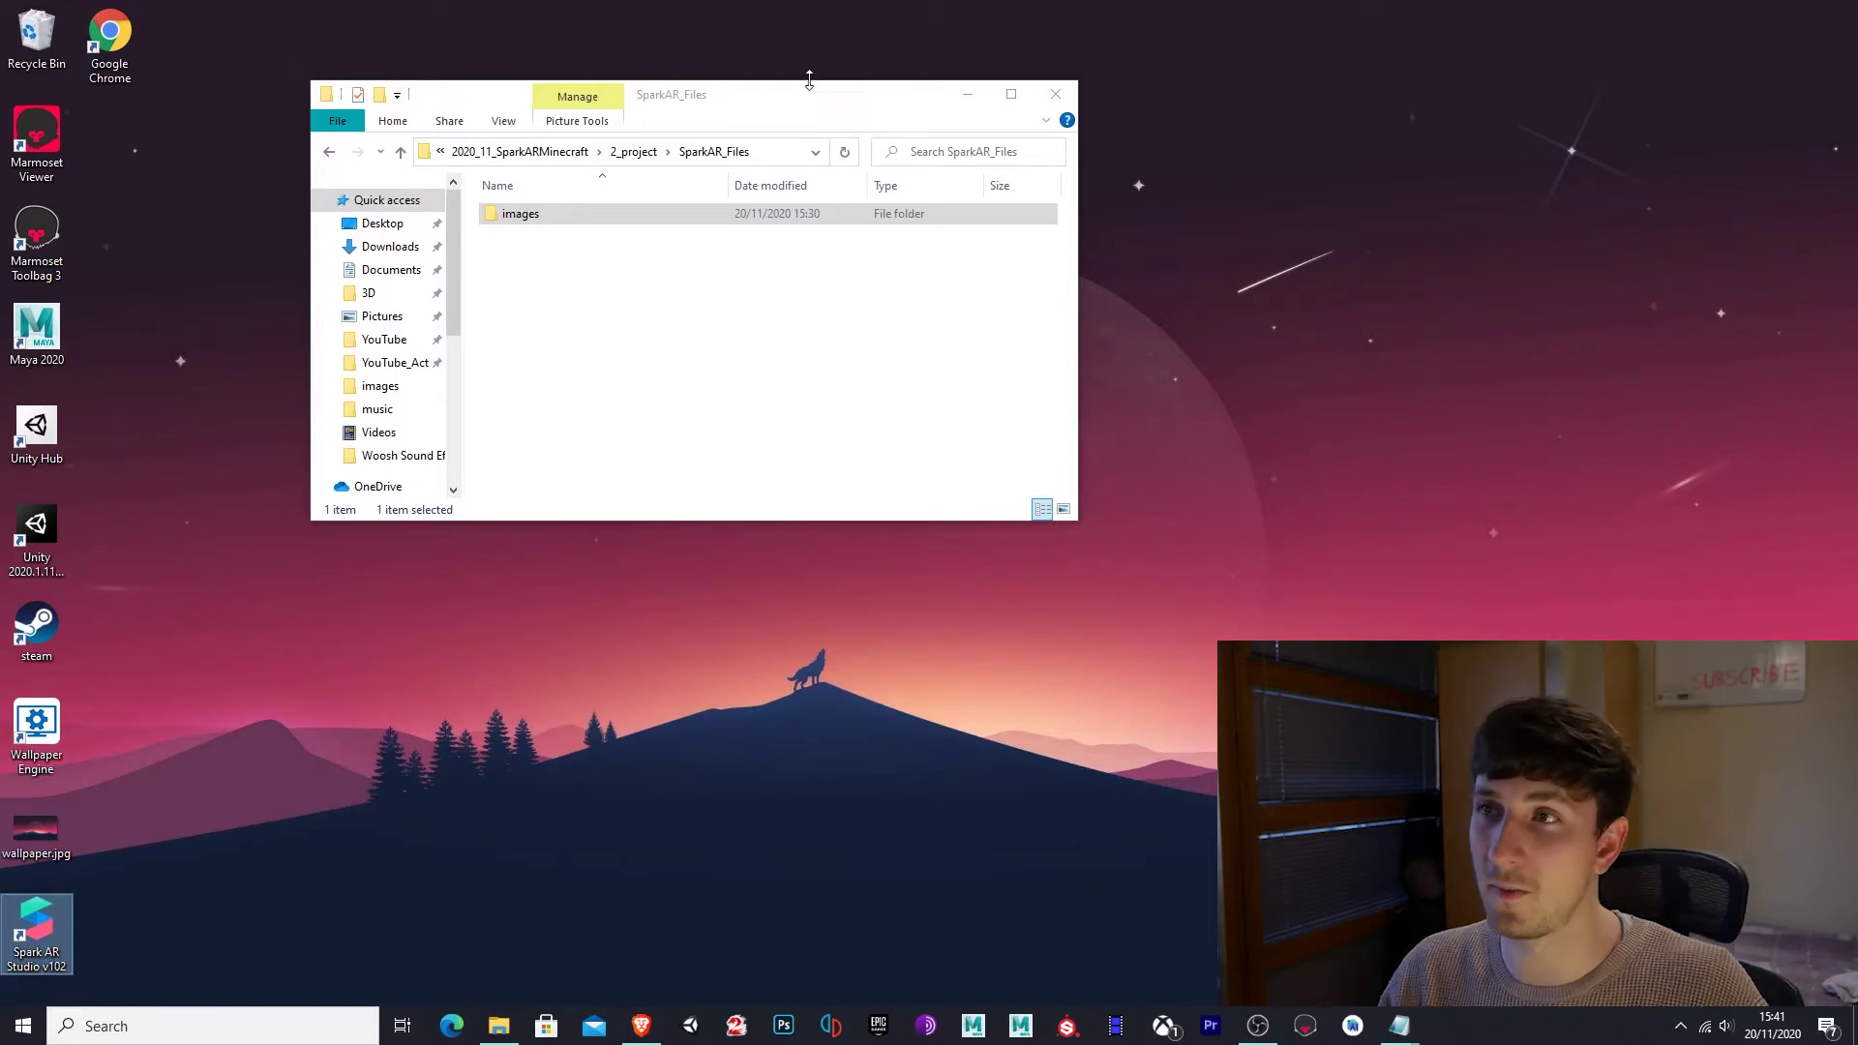
{"action": "left_click_drag", "start_coordinate": [808, 97], "coordinate": [880, 78]}
{"action": "left_click", "coordinate": [858, 613]}
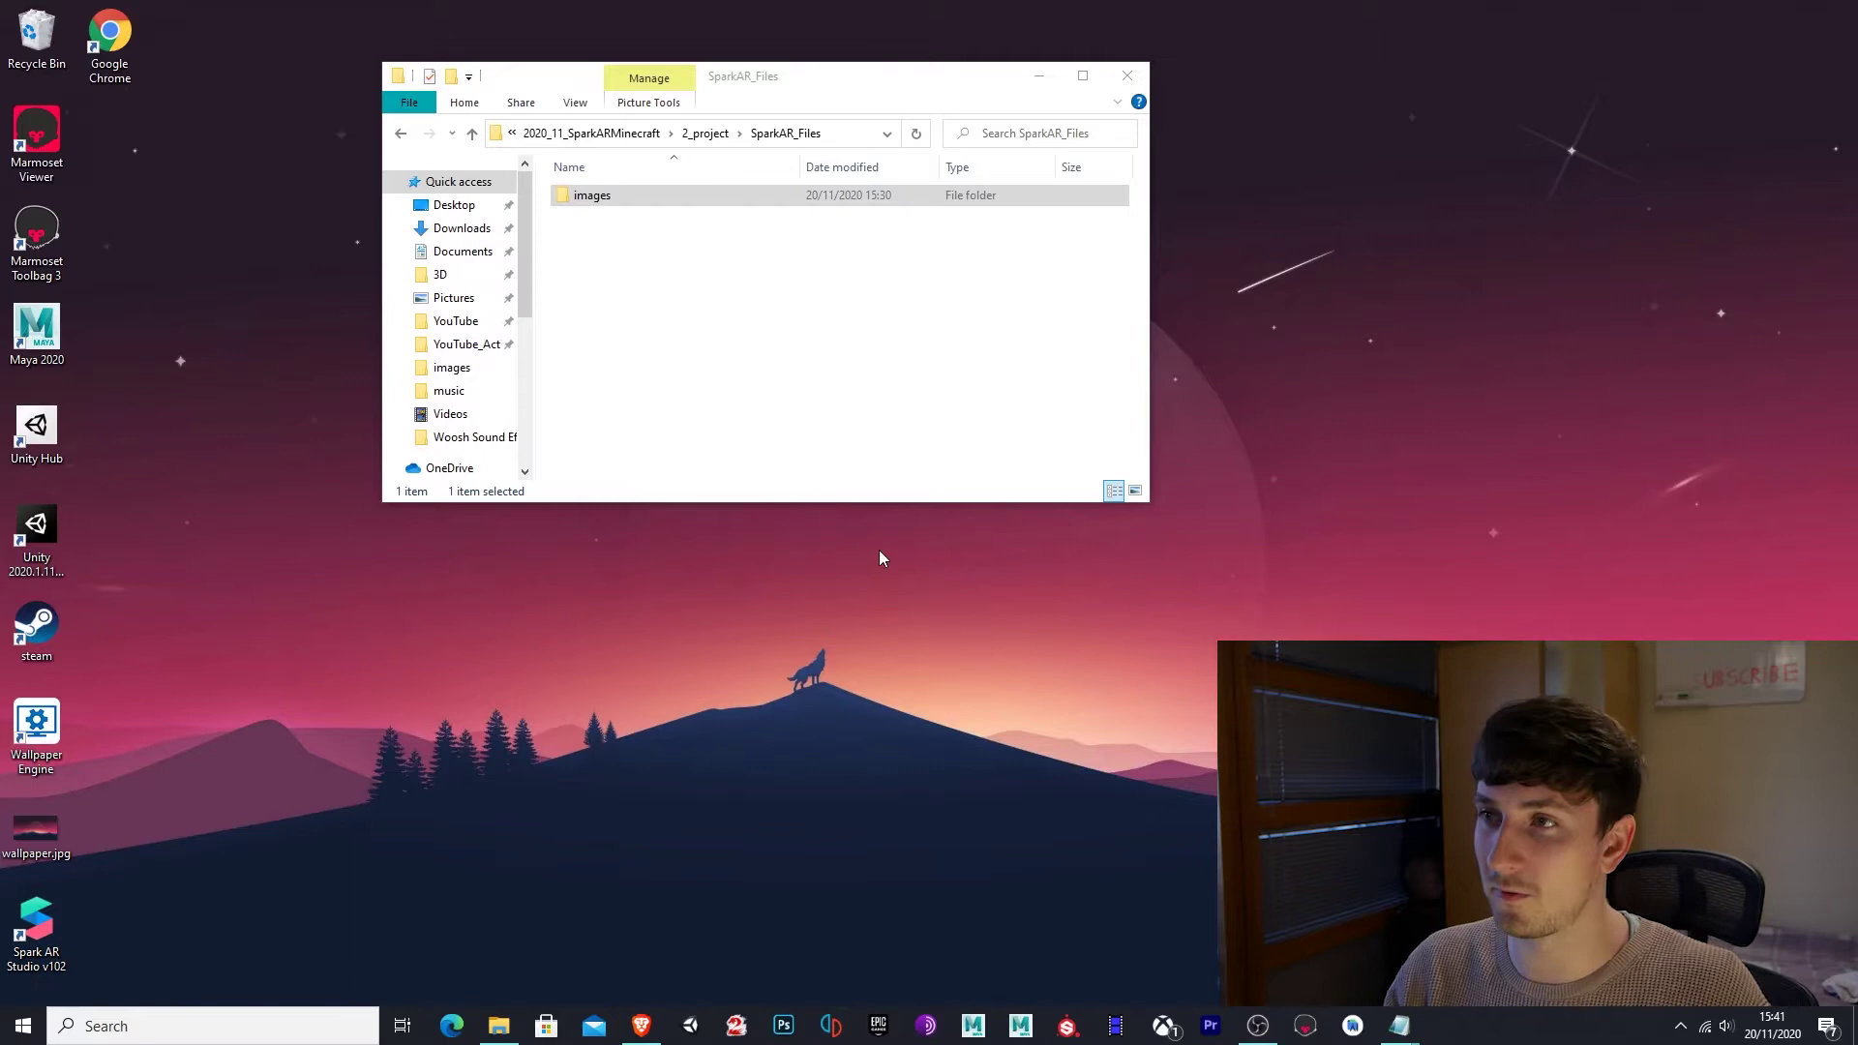
{"action": "left_click_drag", "start_coordinate": [948, 101], "coordinate": [967, 111]}
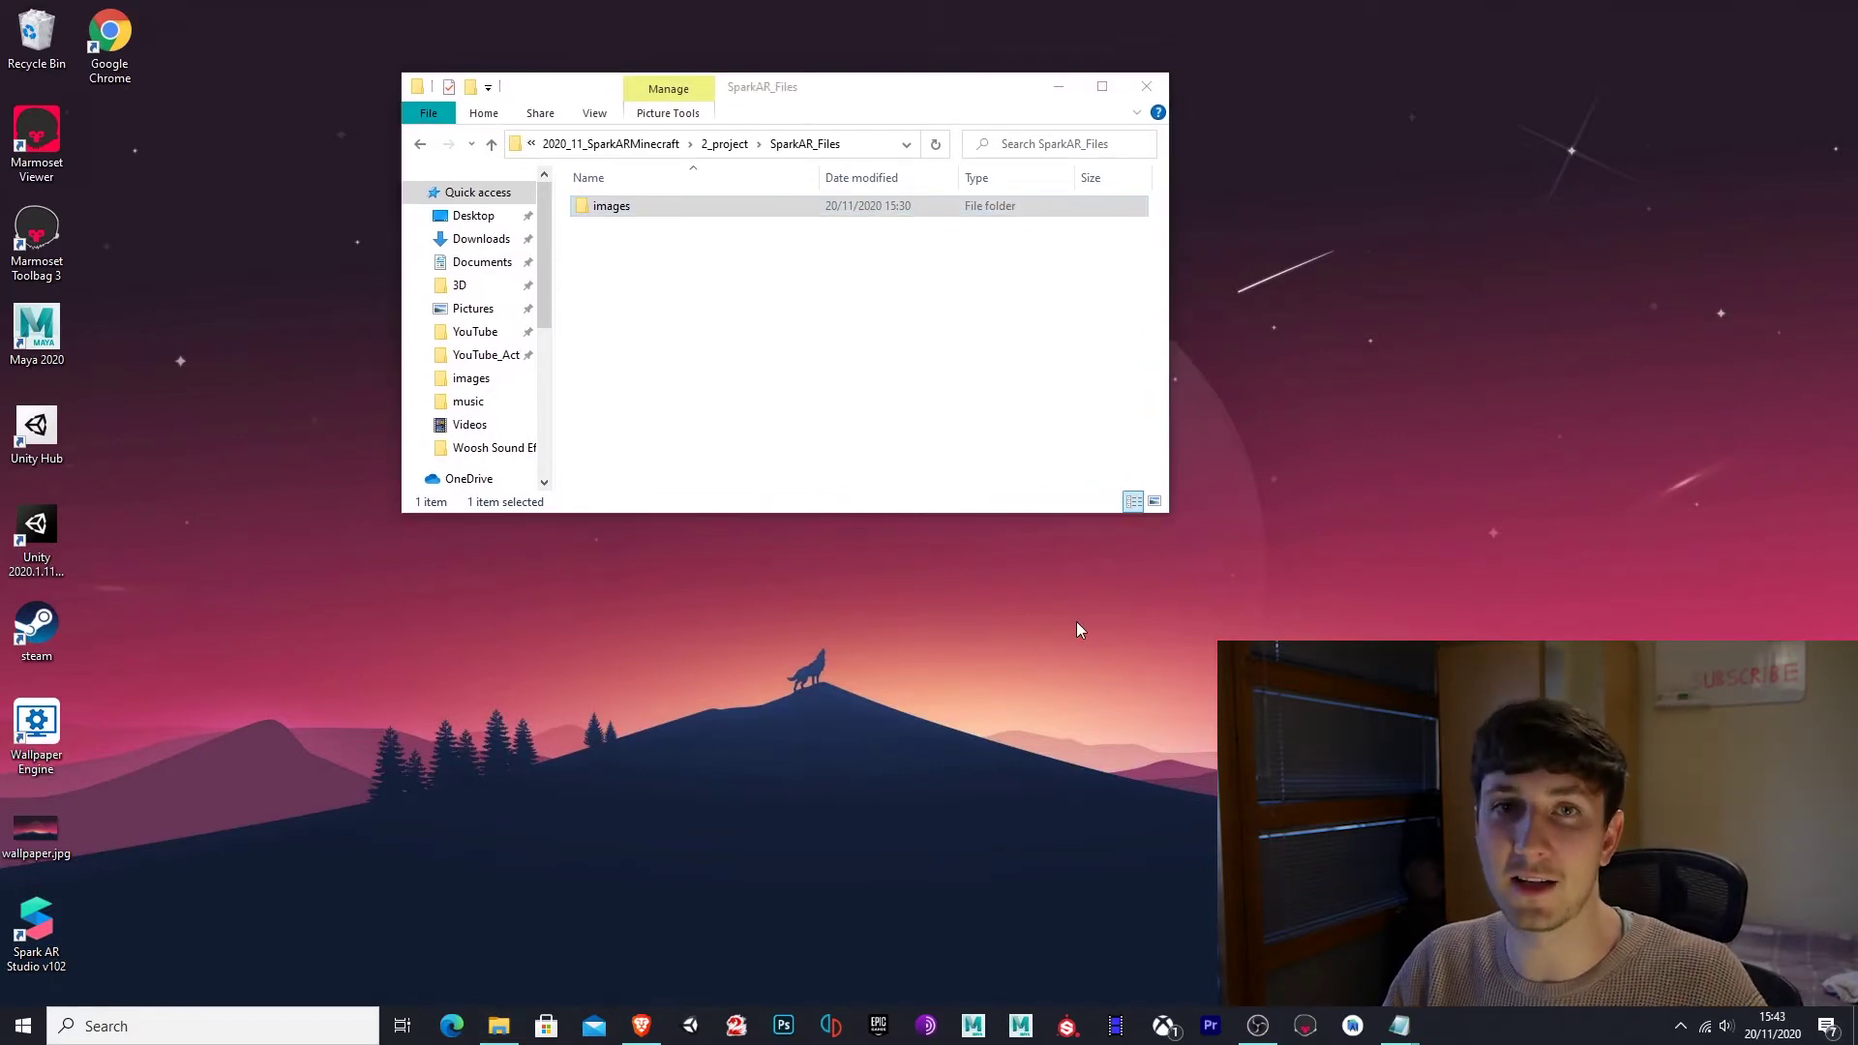
Launch Chrome and Google 'animated background minecraft gif'.
{"action": "double_click", "coordinate": [134, 37]}
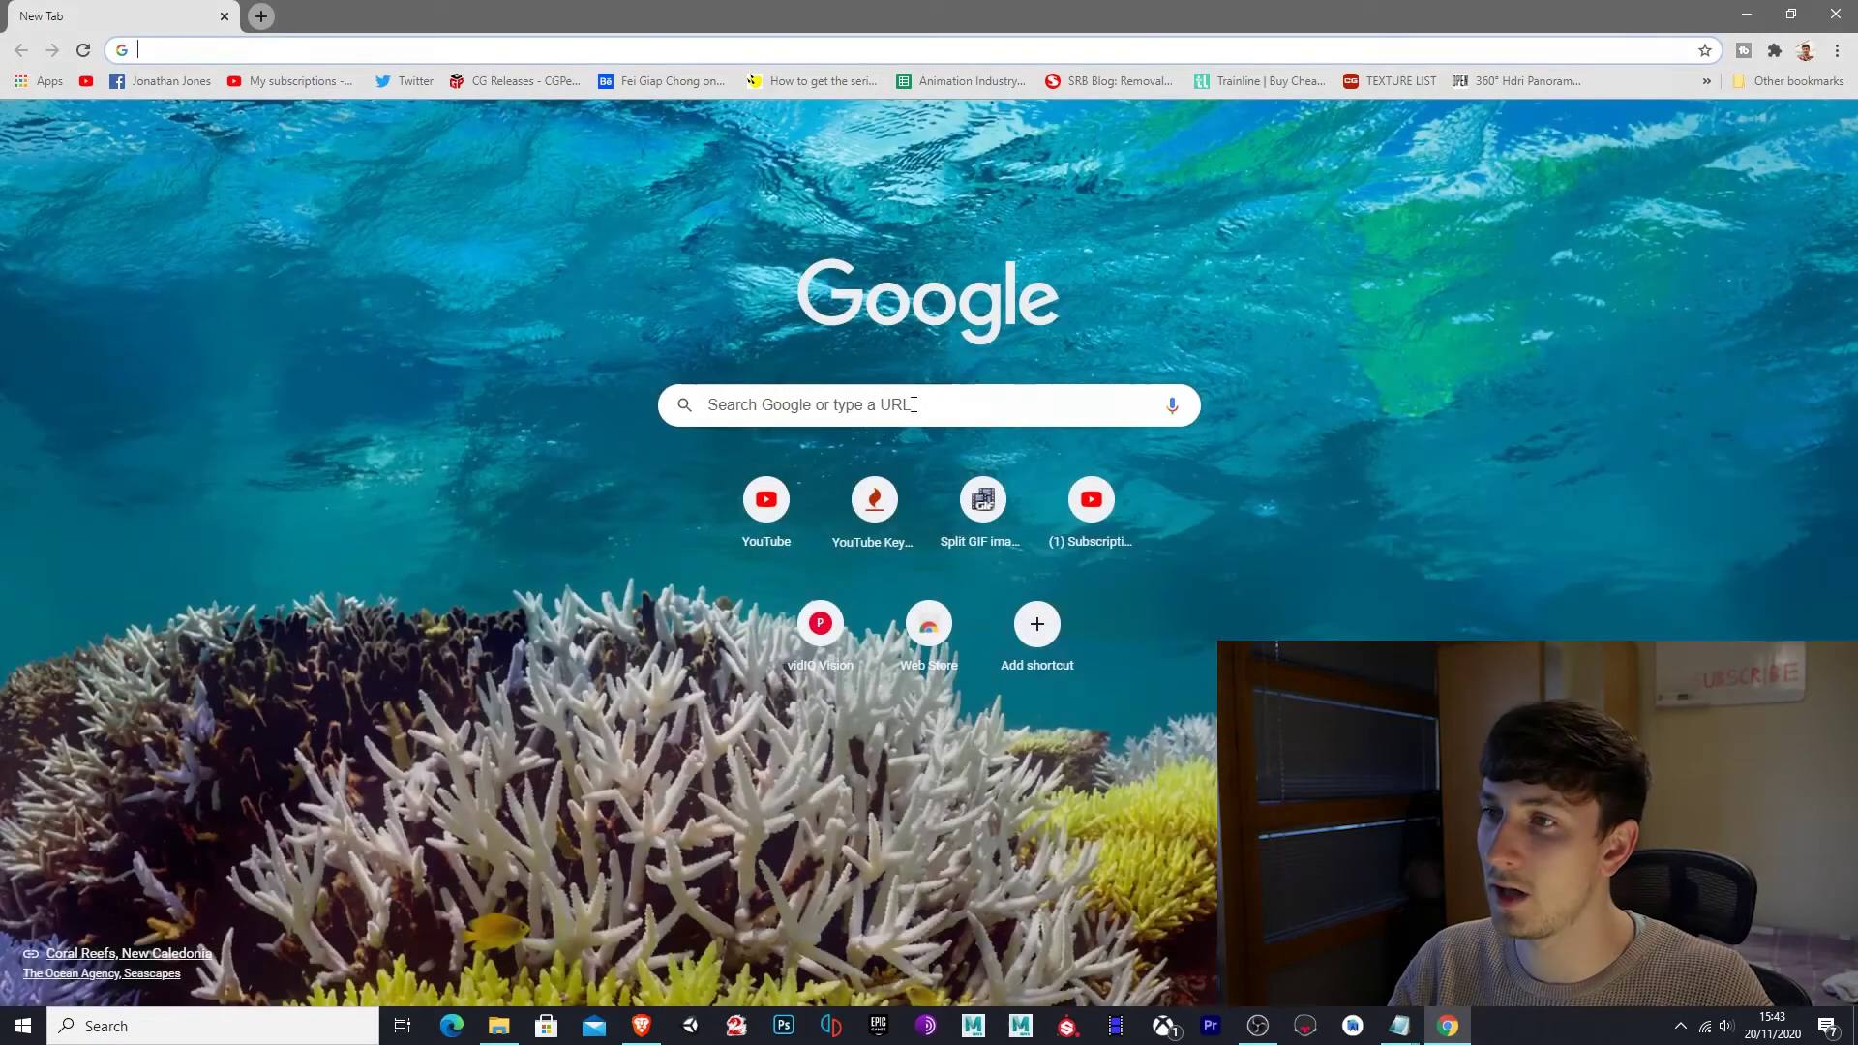
{"action": "left_click", "coordinate": [914, 405]}
{"action": "type", "text": "a"}
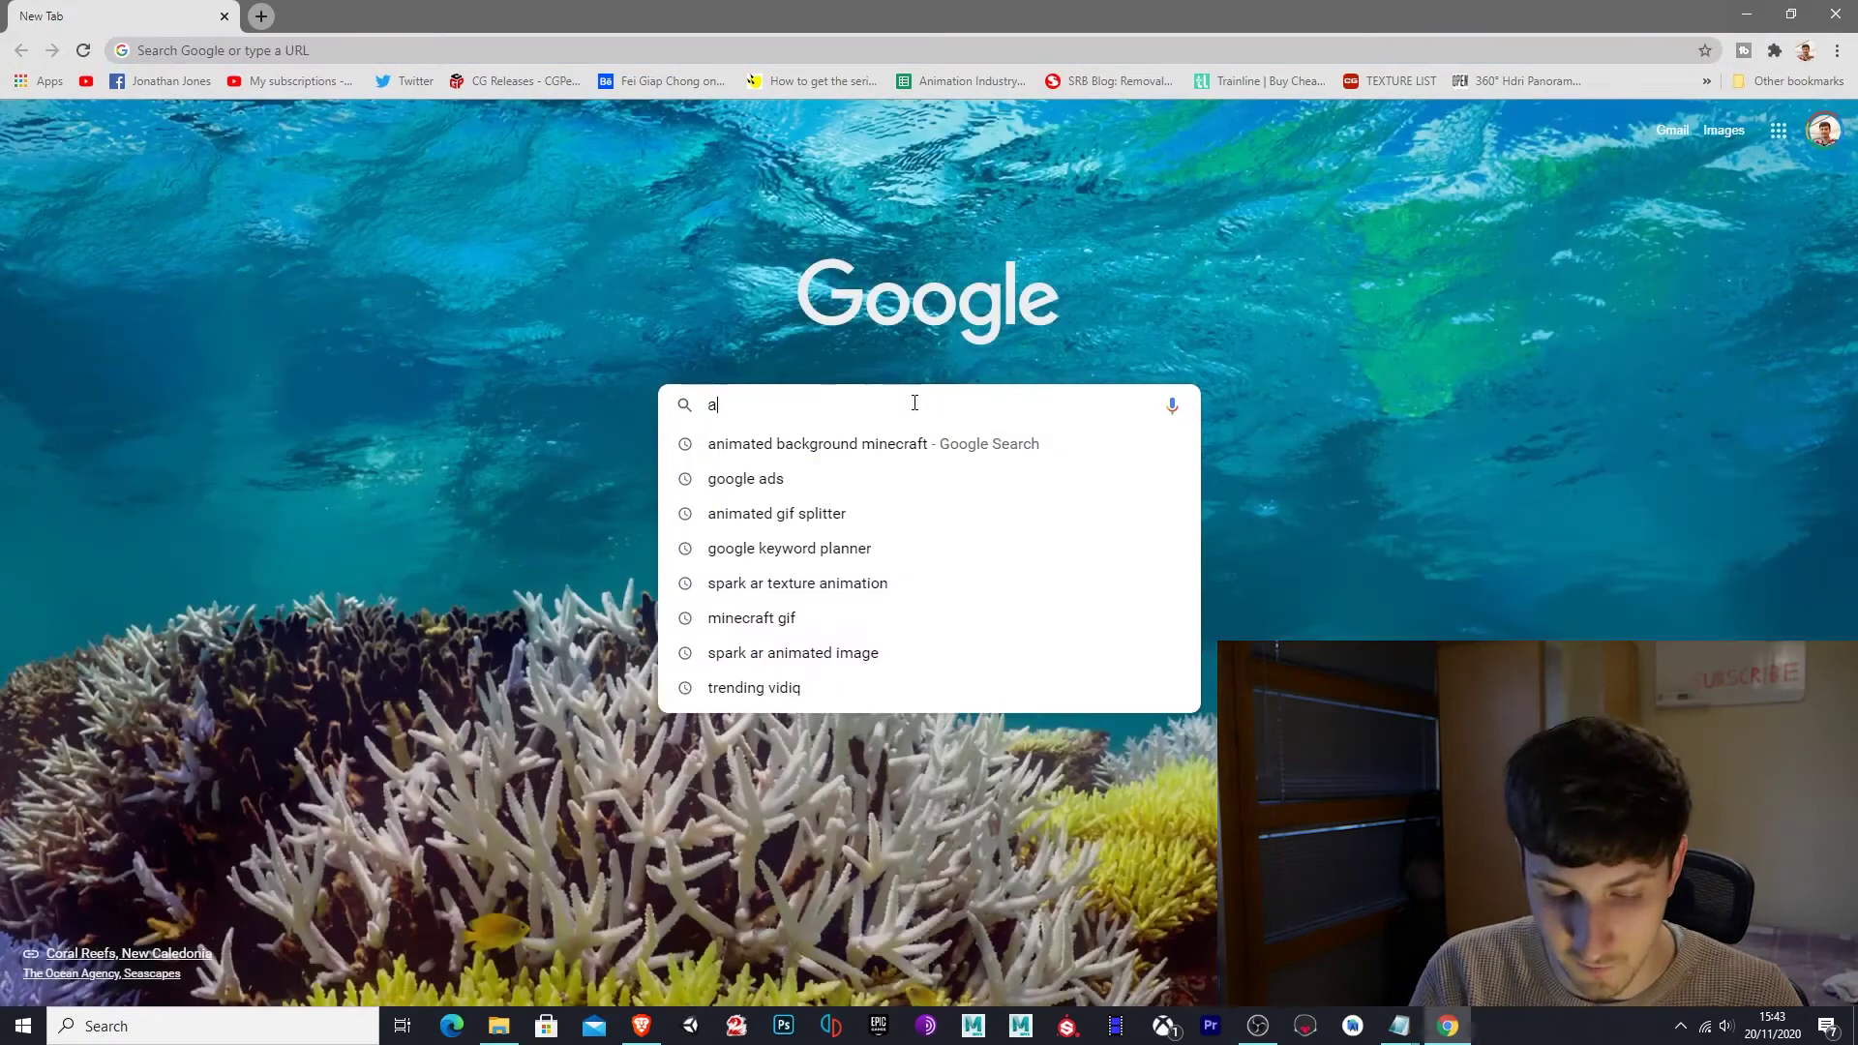
{"action": "type", "text": "nimated background"}
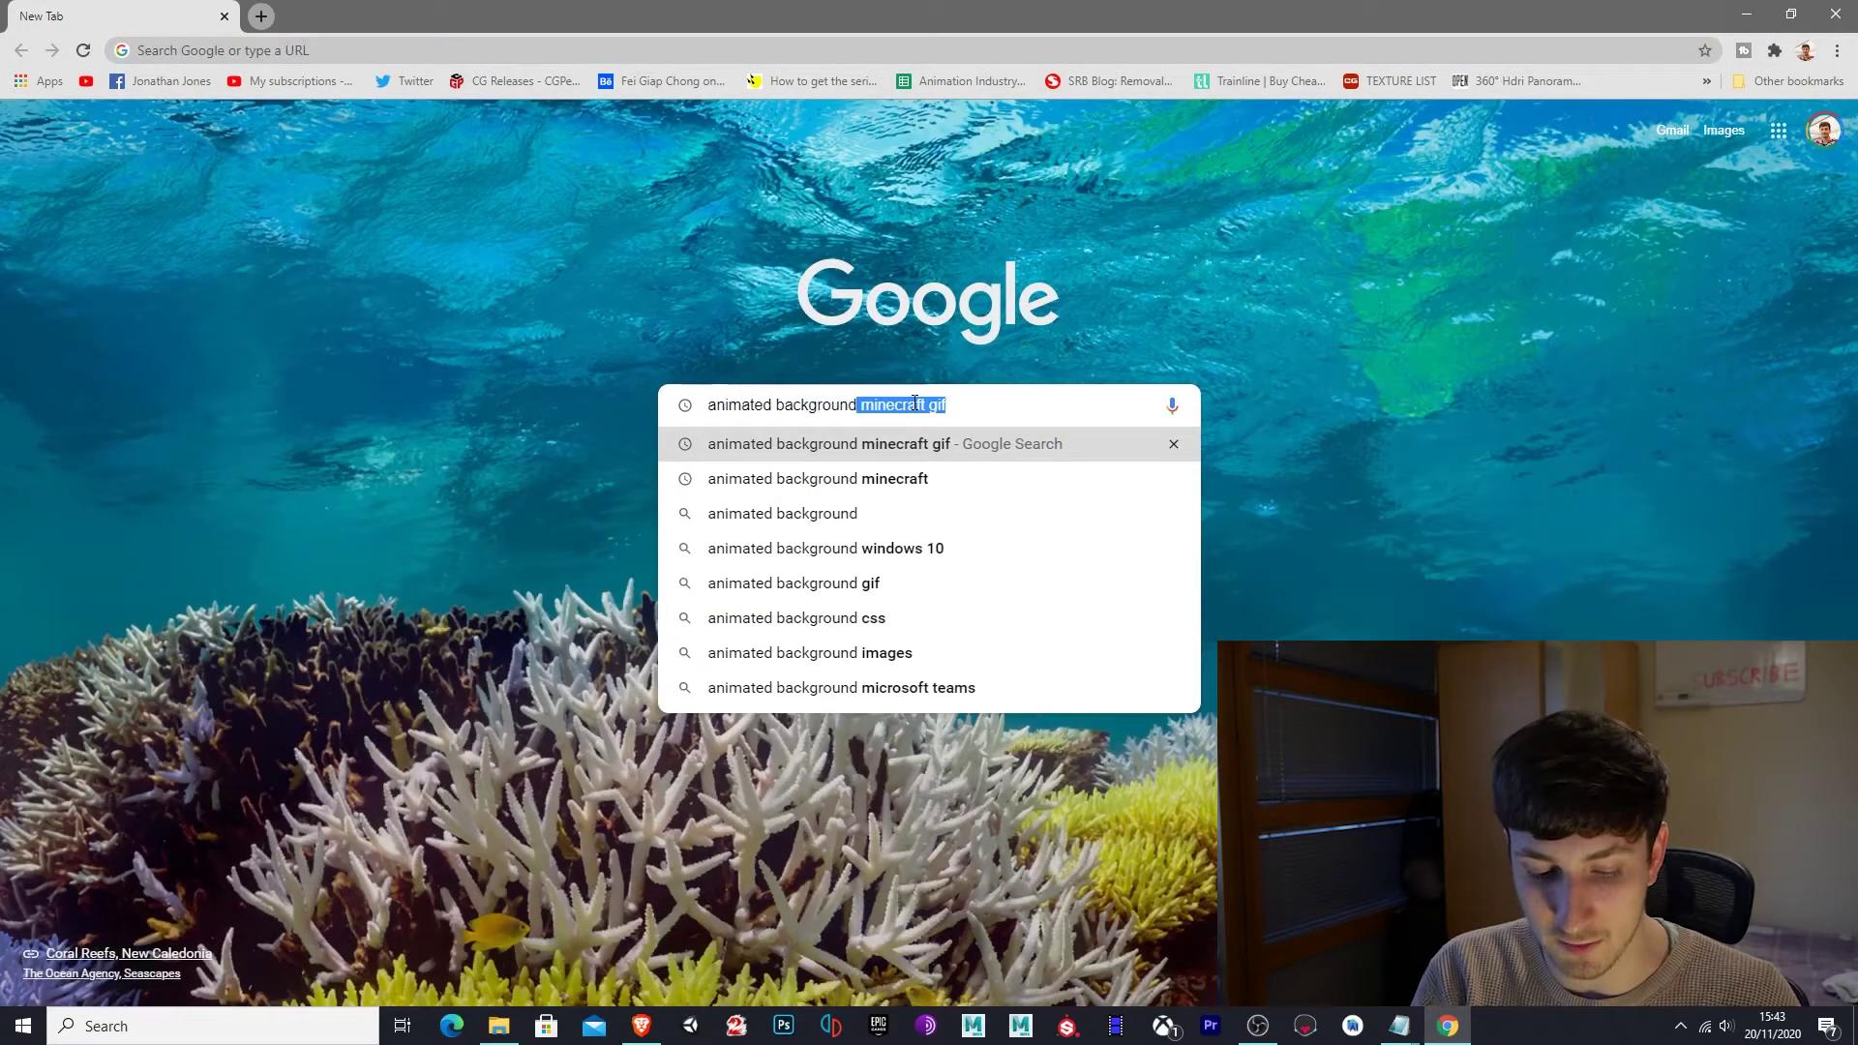
{"action": "type", "text": " minecraft gif"}
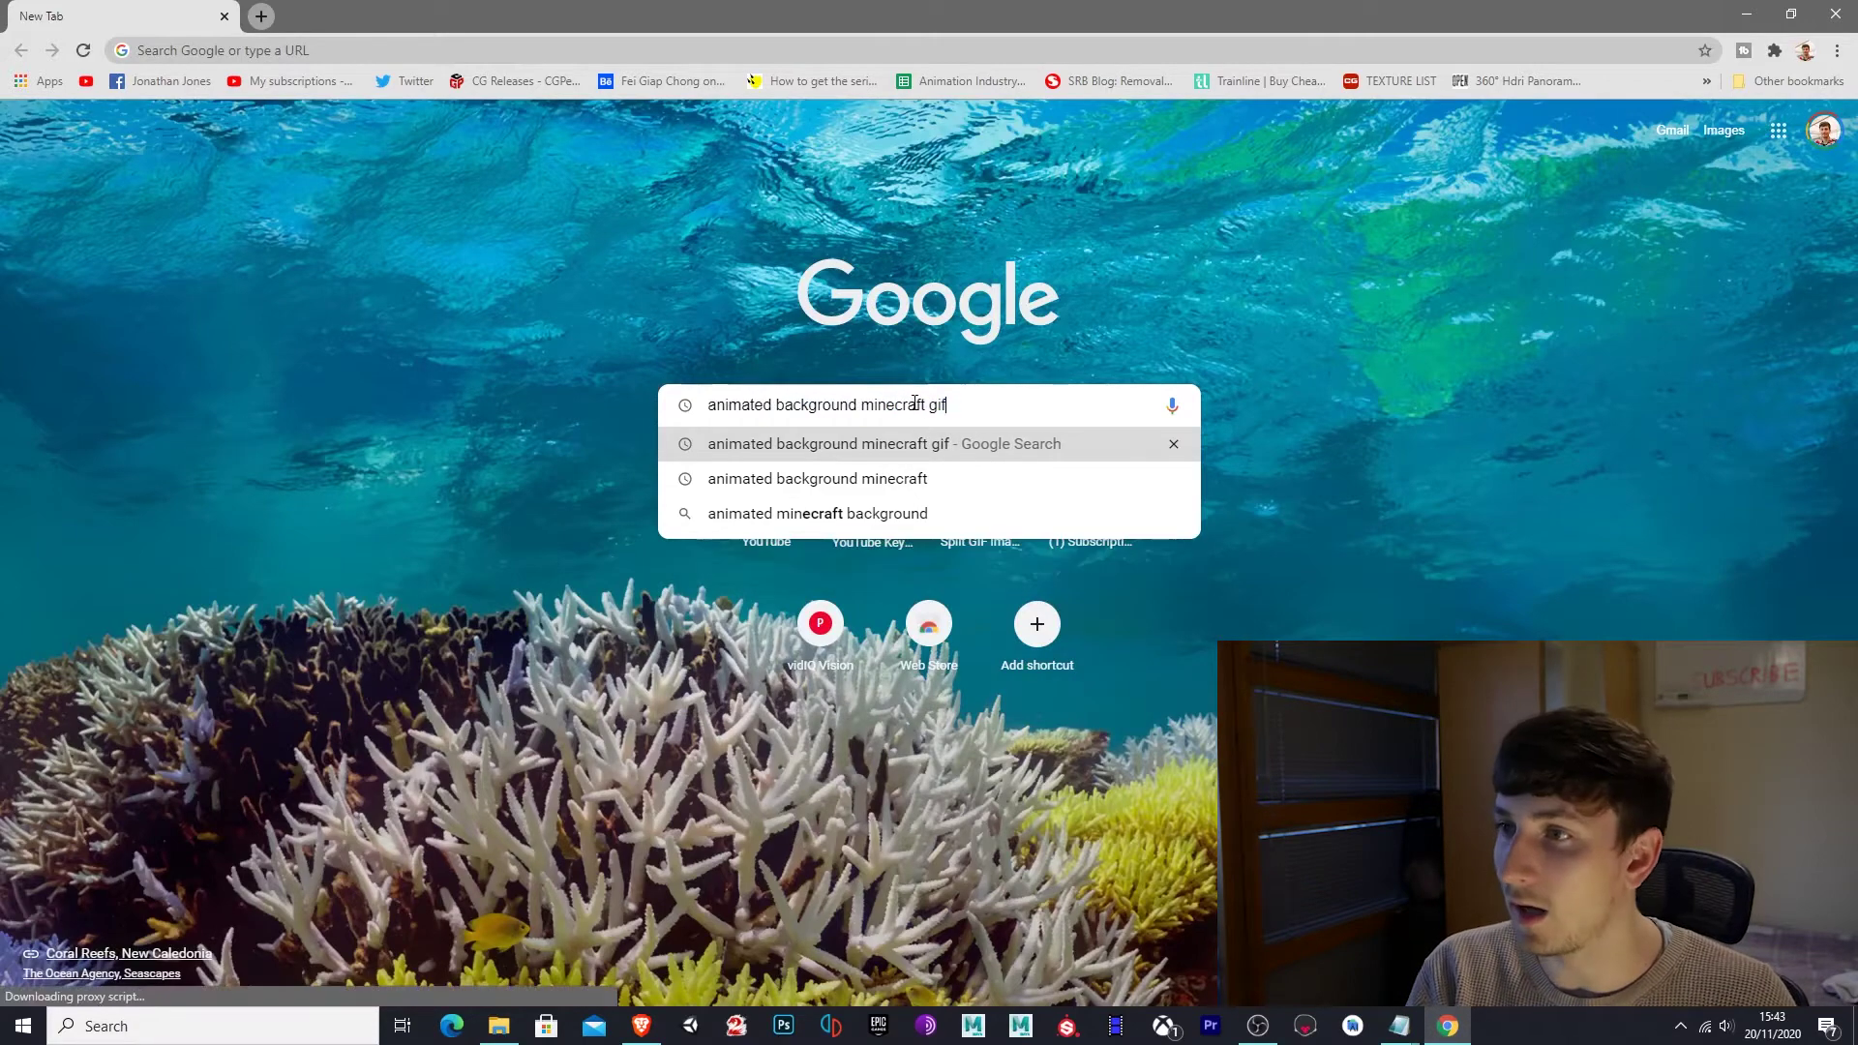
{"action": "key", "text": "Return"}
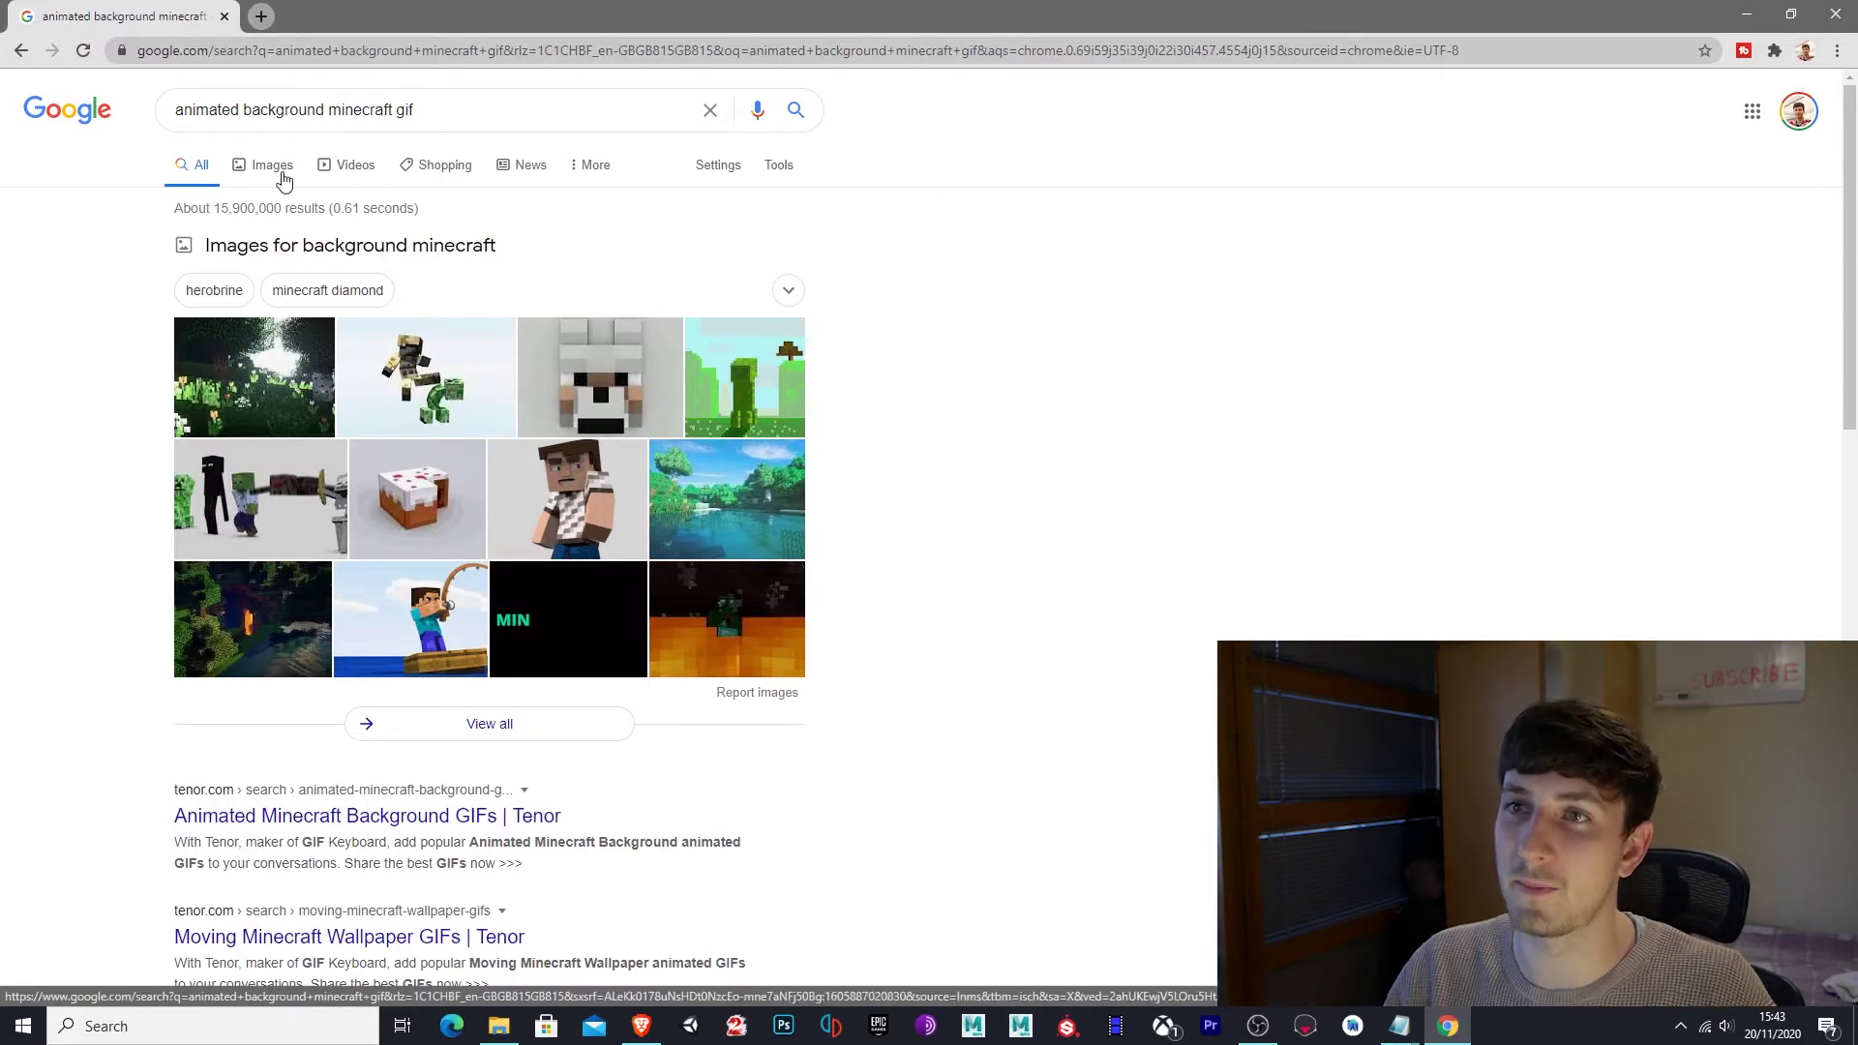
Switch to image results filtered to Large size.
{"action": "left_click", "coordinate": [273, 166]}
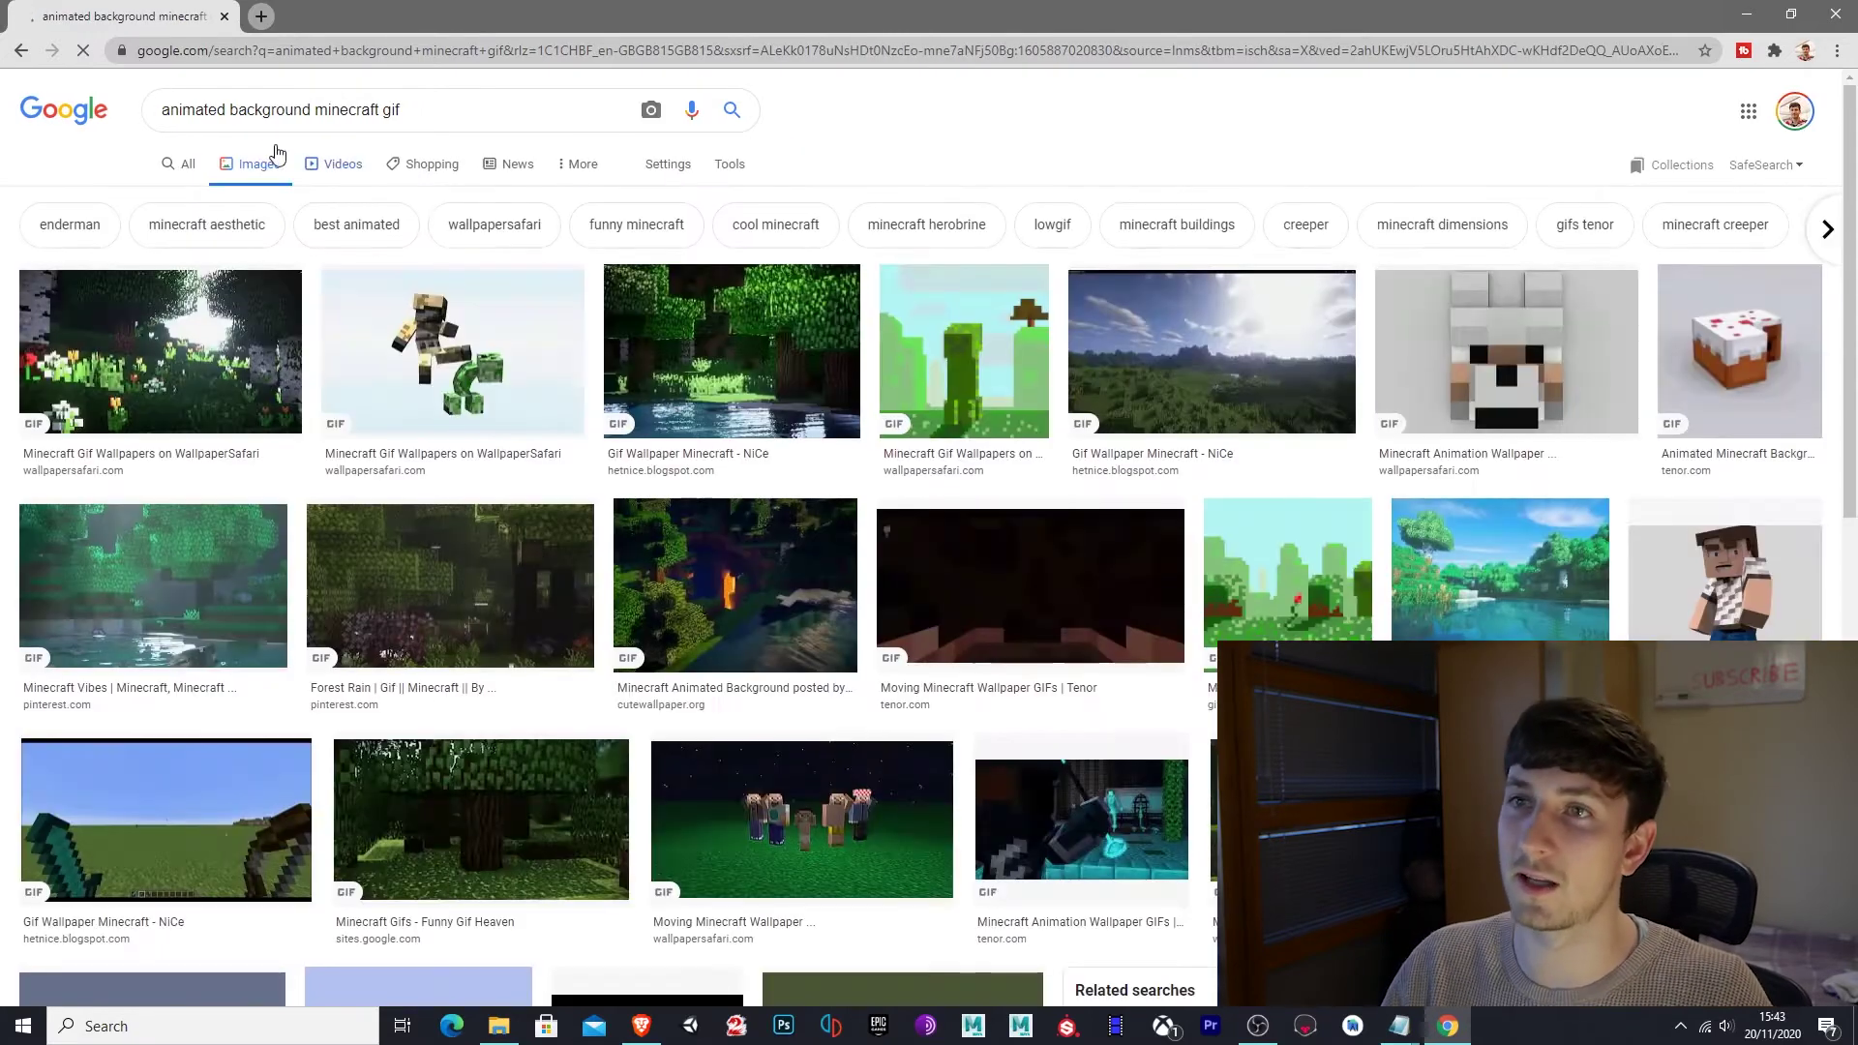
{"action": "left_click", "coordinate": [731, 166]}
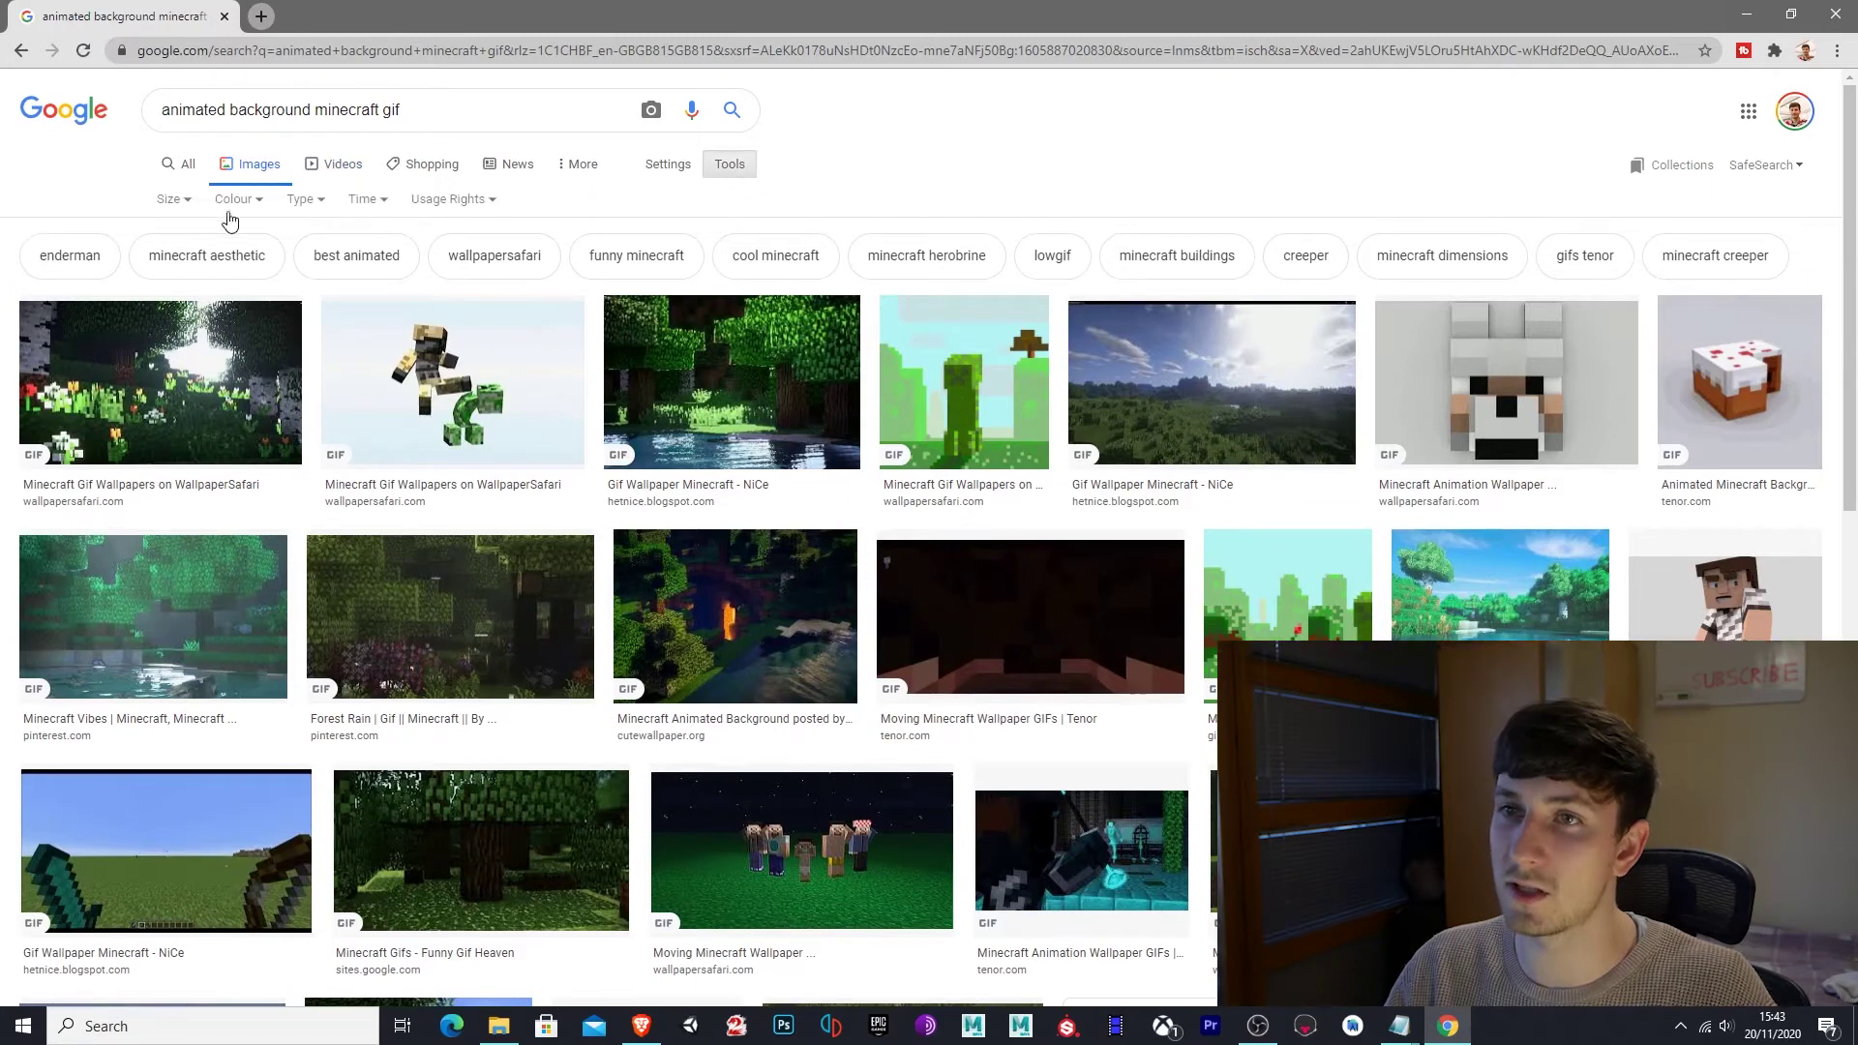
{"action": "left_click", "coordinate": [187, 201]}
{"action": "left_click", "coordinate": [174, 260]}
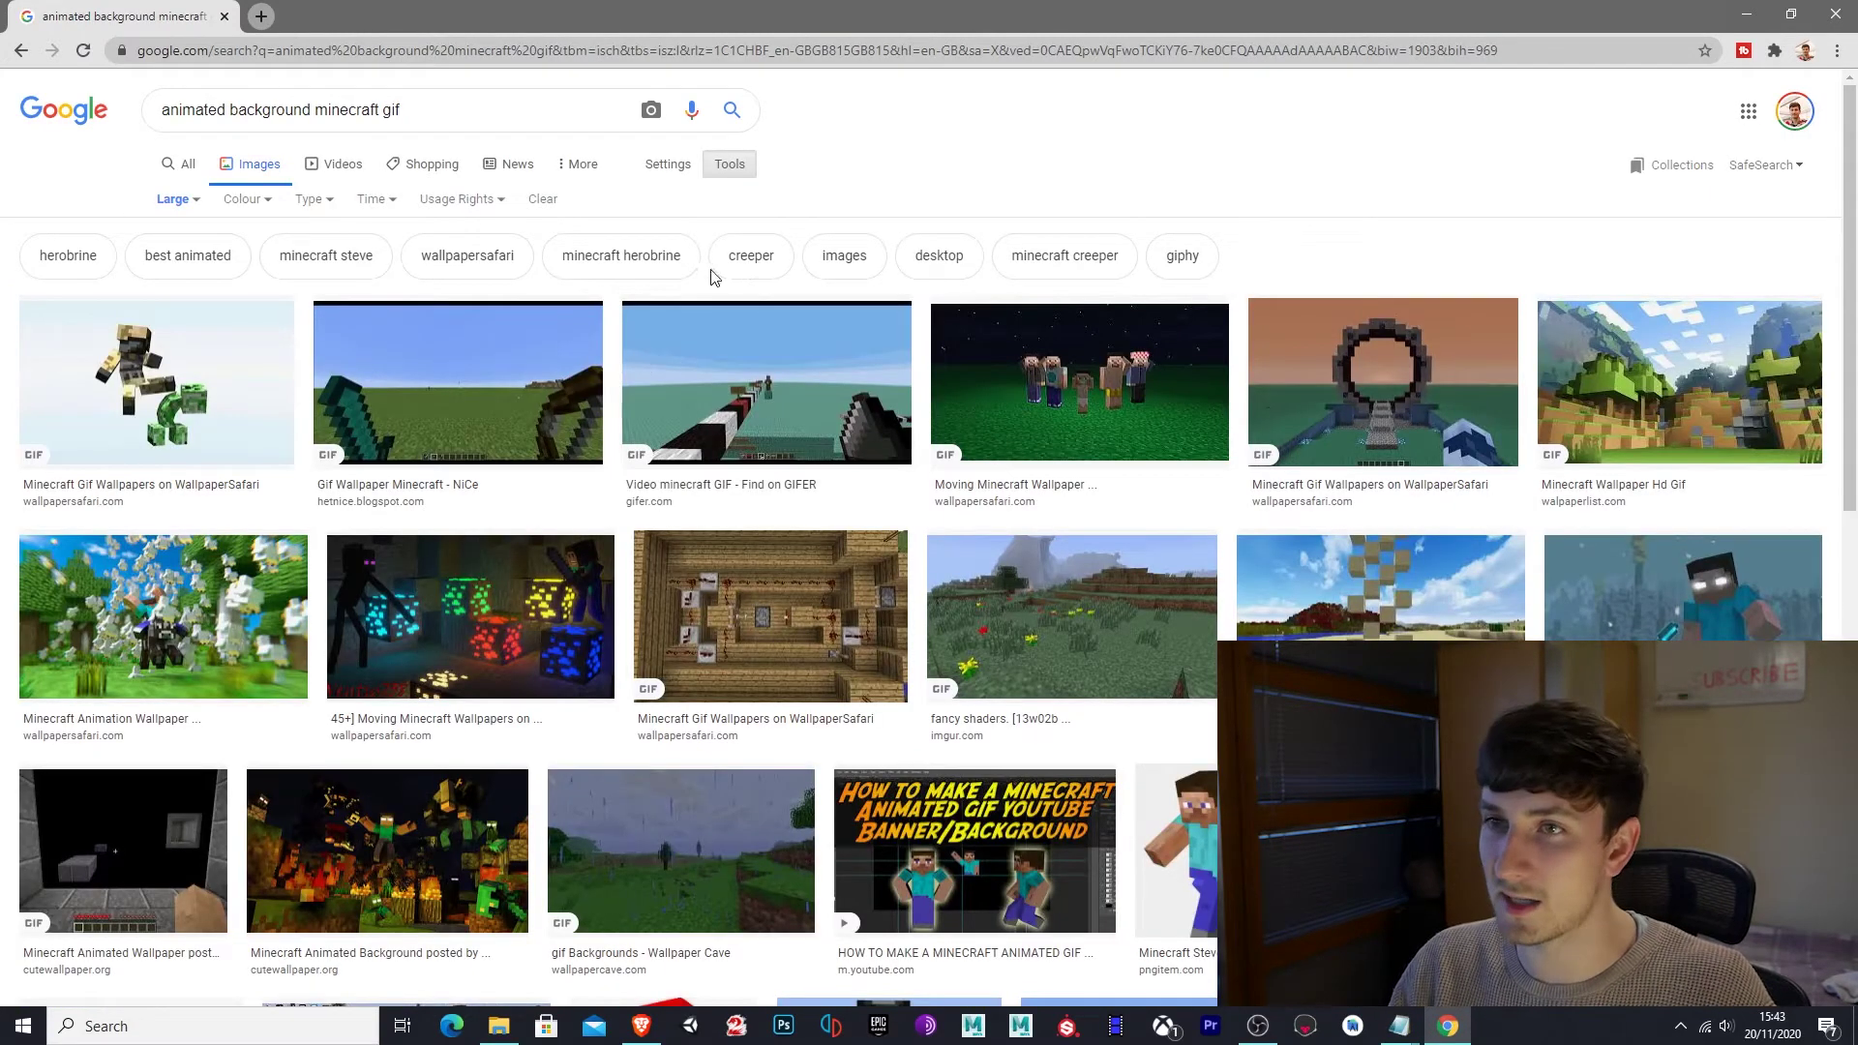
Open the grassy meadow GIF directly at i.imgur.com/j0jTf.gif, then open a fresh tab.
{"action": "left_click", "coordinate": [1162, 591]}
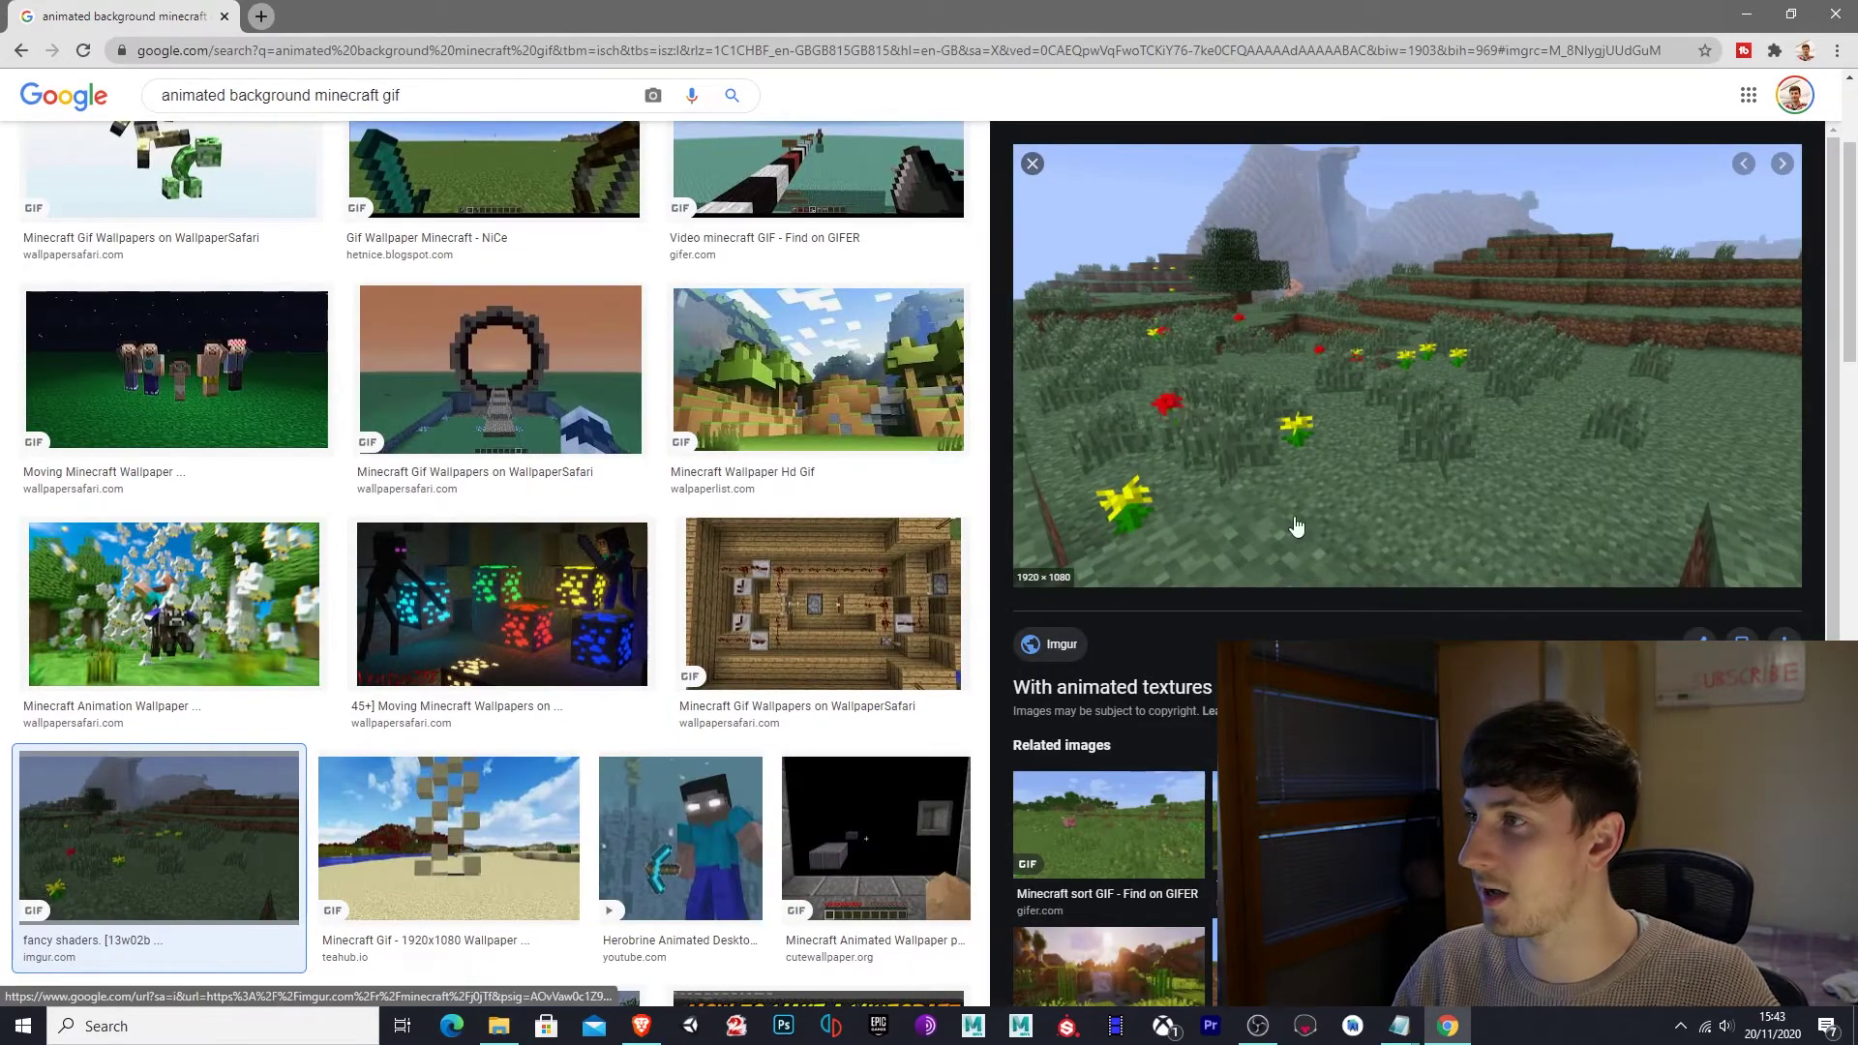
{"action": "right_click", "coordinate": [1329, 375]}
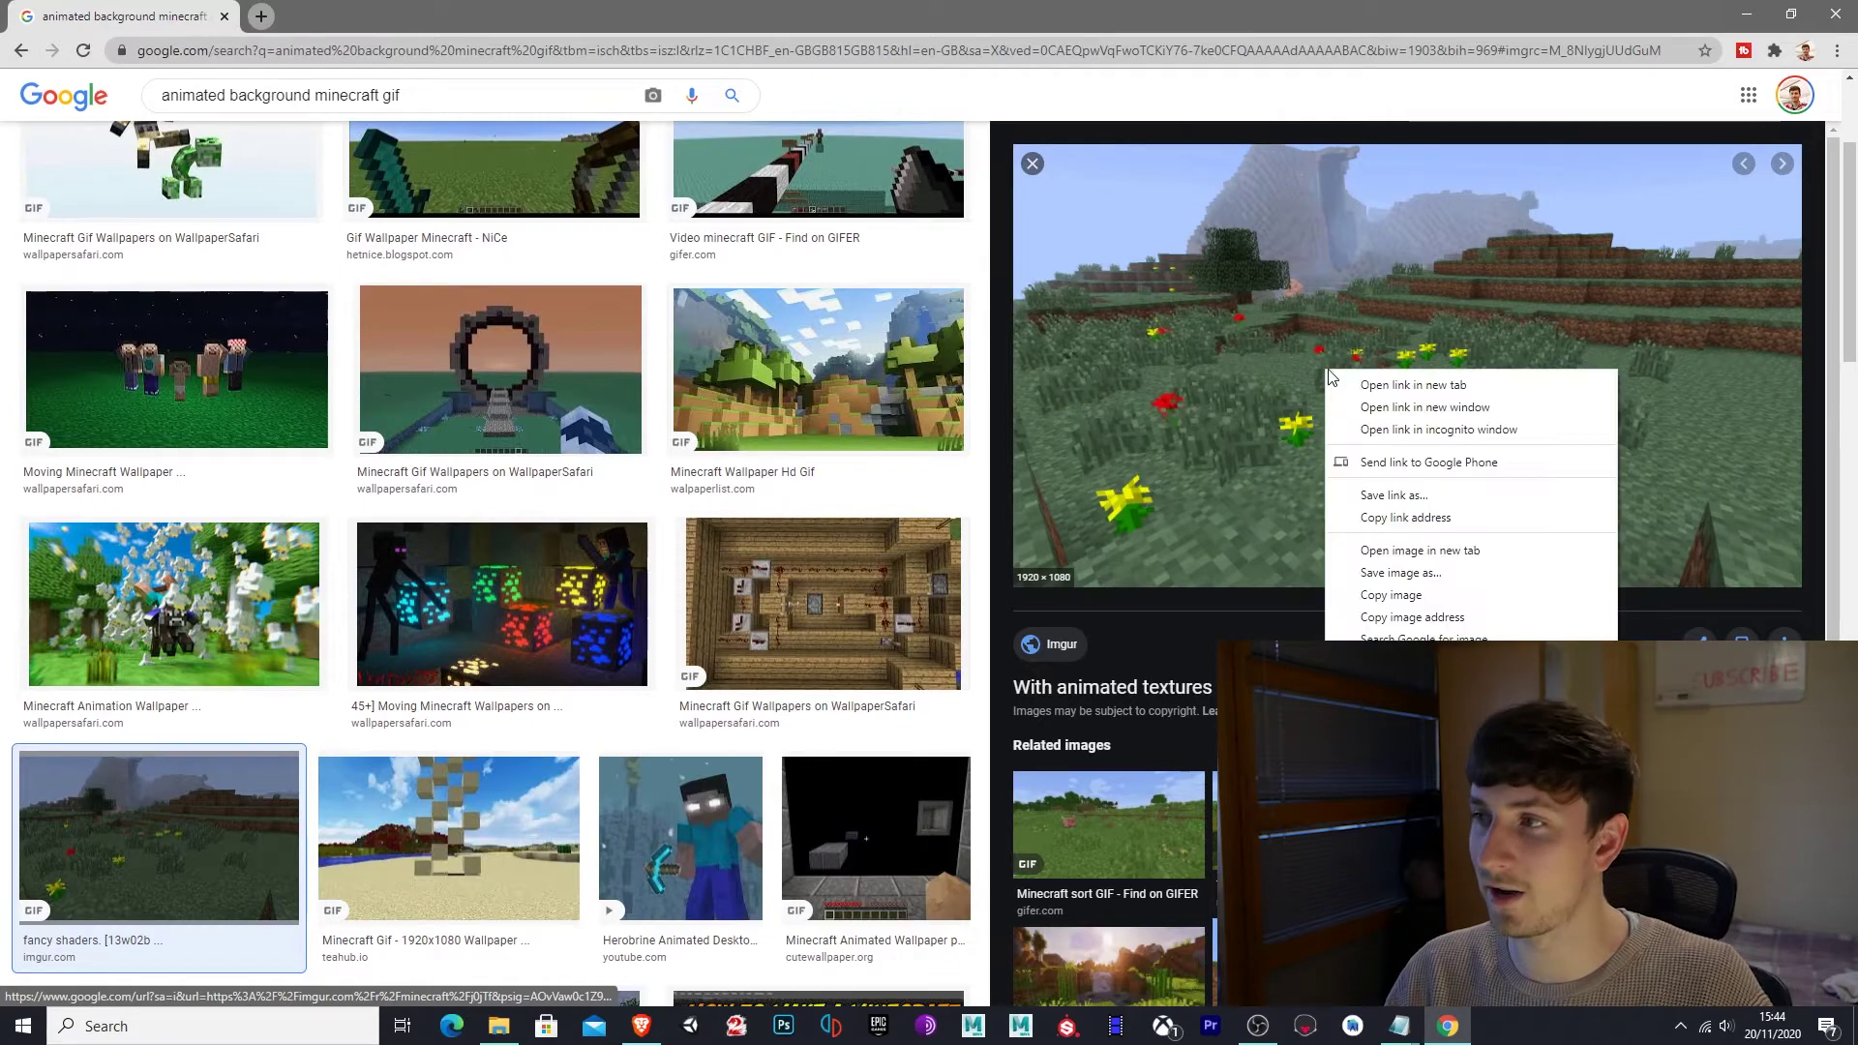
{"action": "left_click", "coordinate": [1433, 619]}
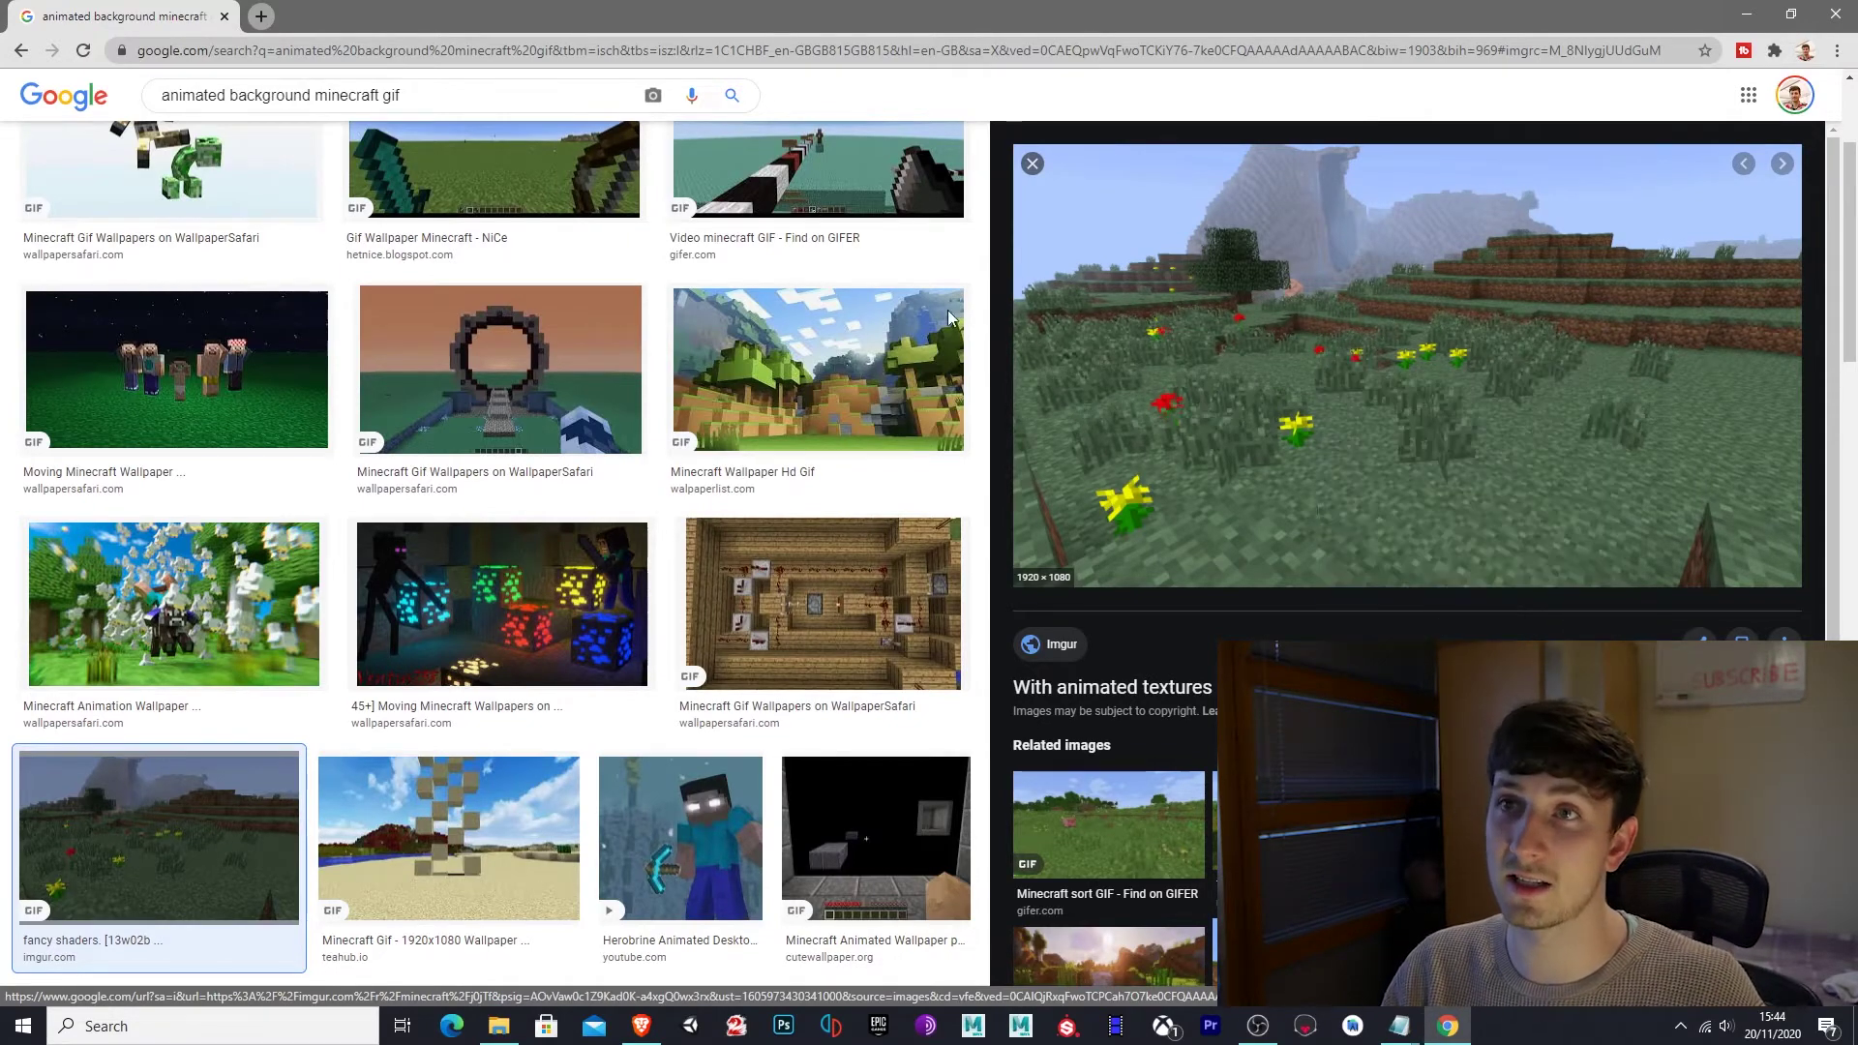
{"action": "left_click", "coordinate": [427, 53]}
{"action": "key", "text": "ctrl+v"}
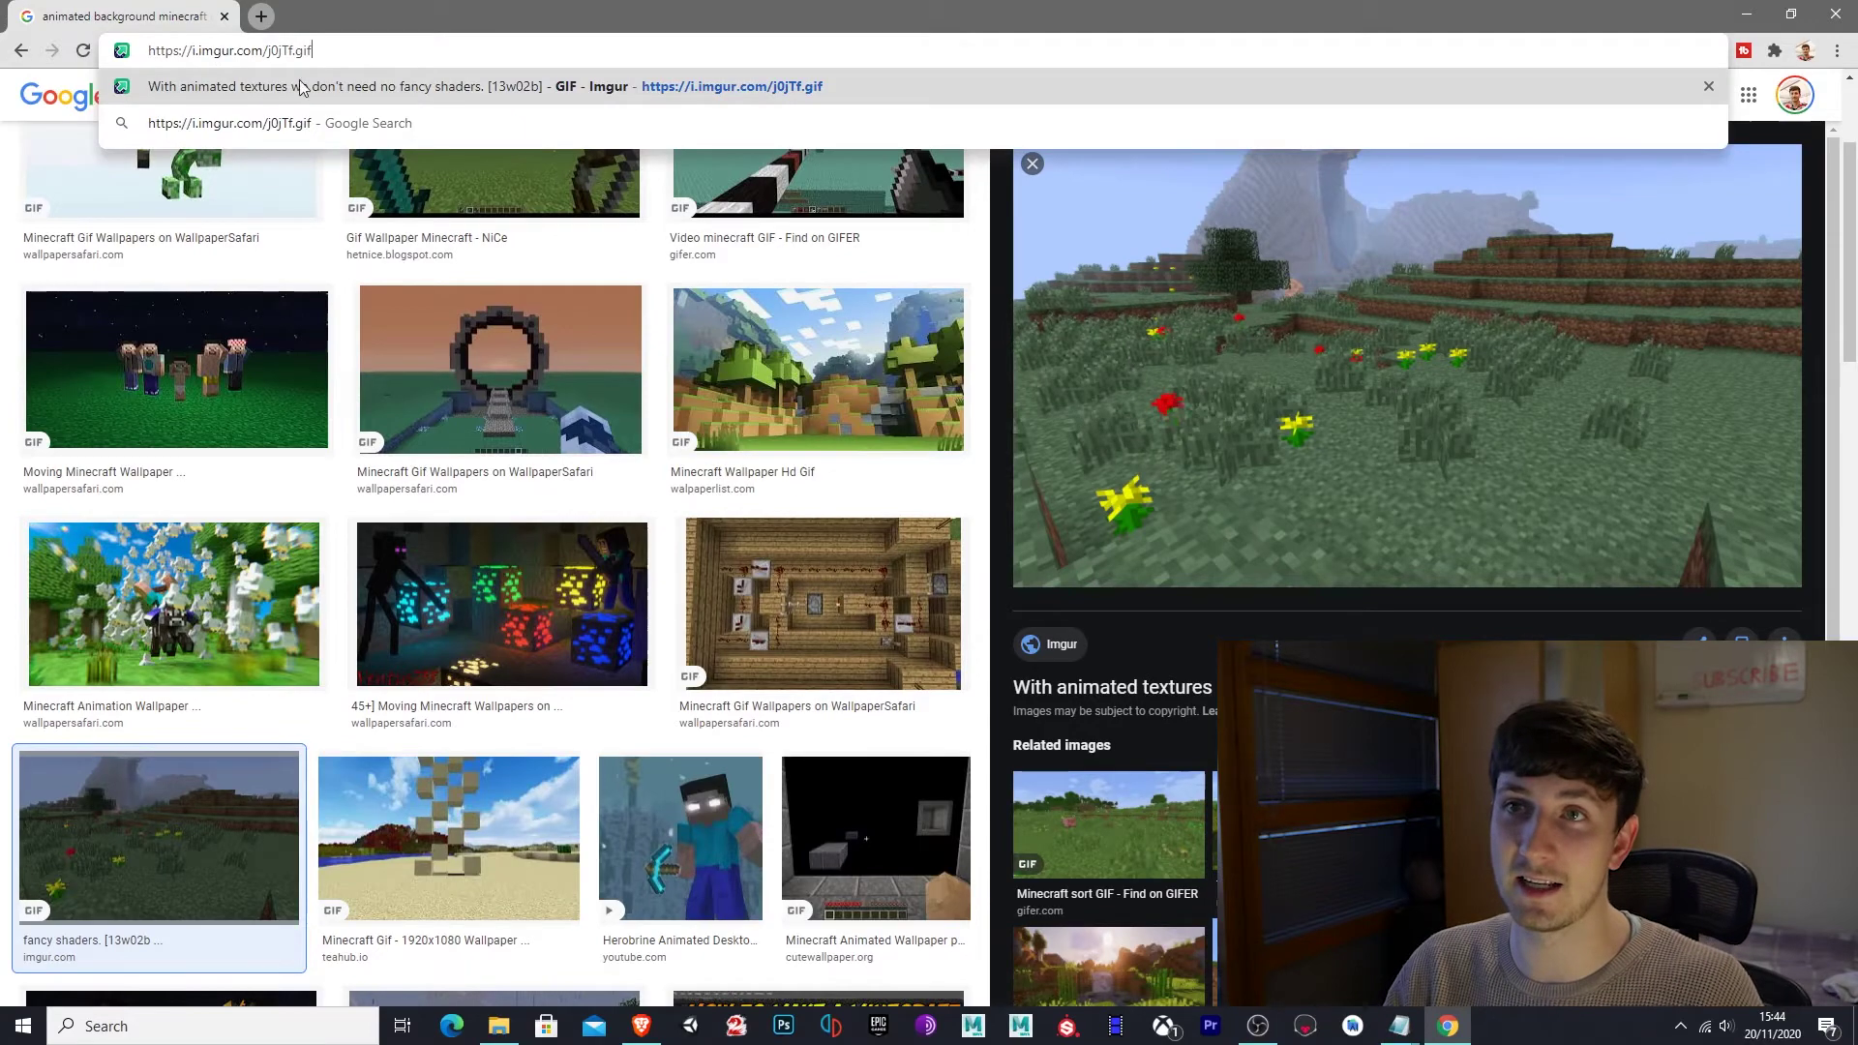
{"action": "key", "text": "Return"}
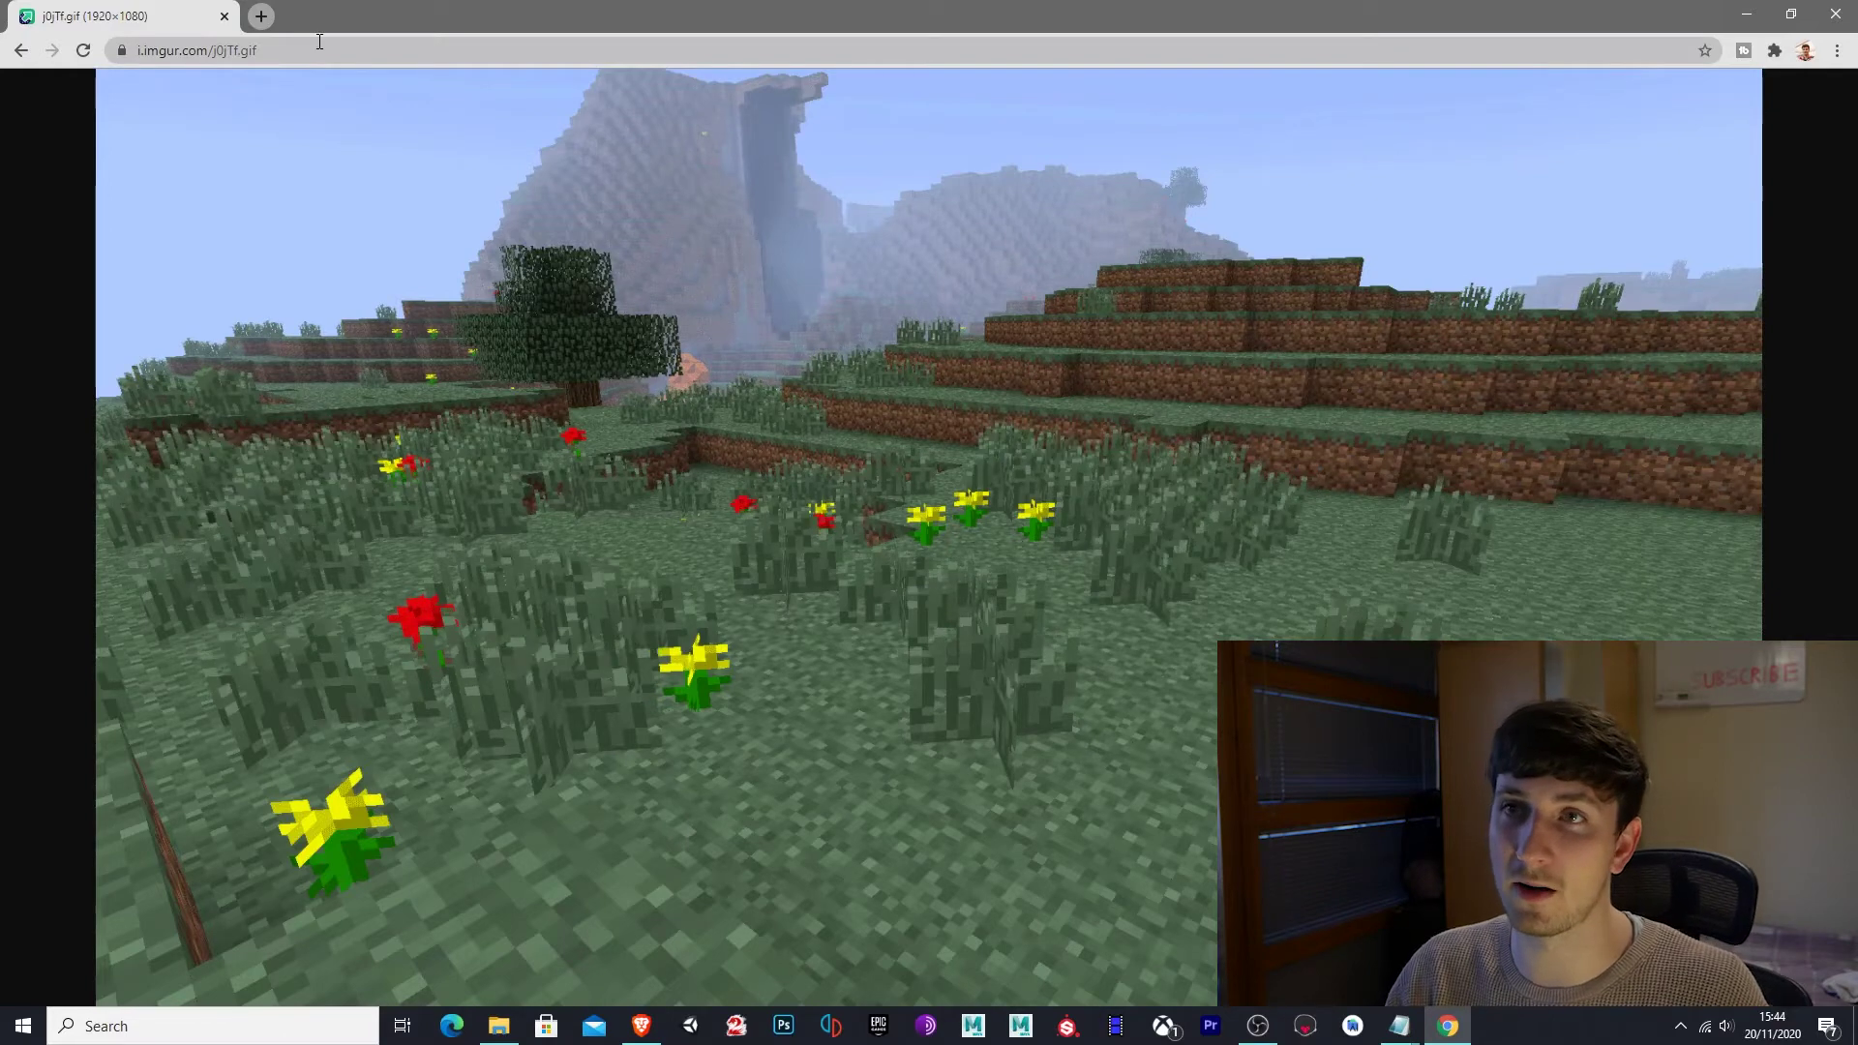
{"action": "key", "text": "ctrl+t"}
Search for 'animated gif splitter' and open the Ezgif GIF splitter page.
{"action": "left_click", "coordinate": [837, 405]}
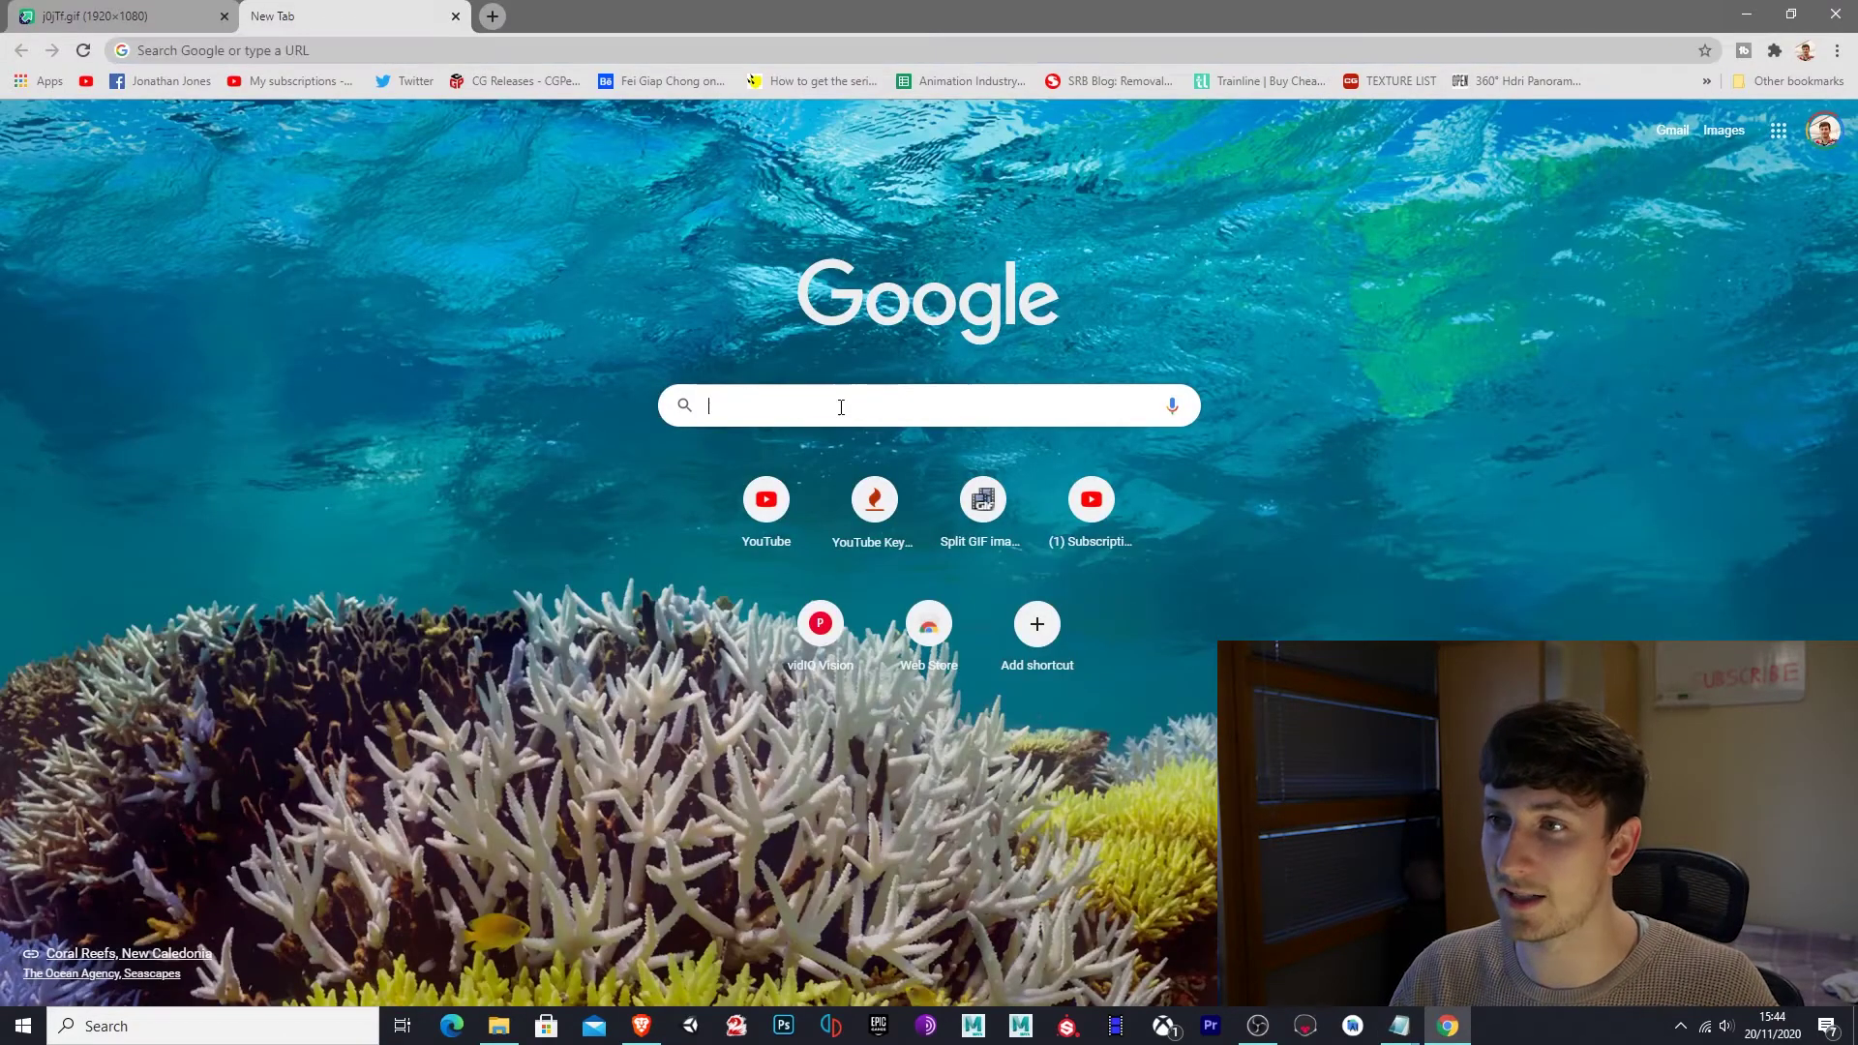
{"action": "type", "text": "animated f"}
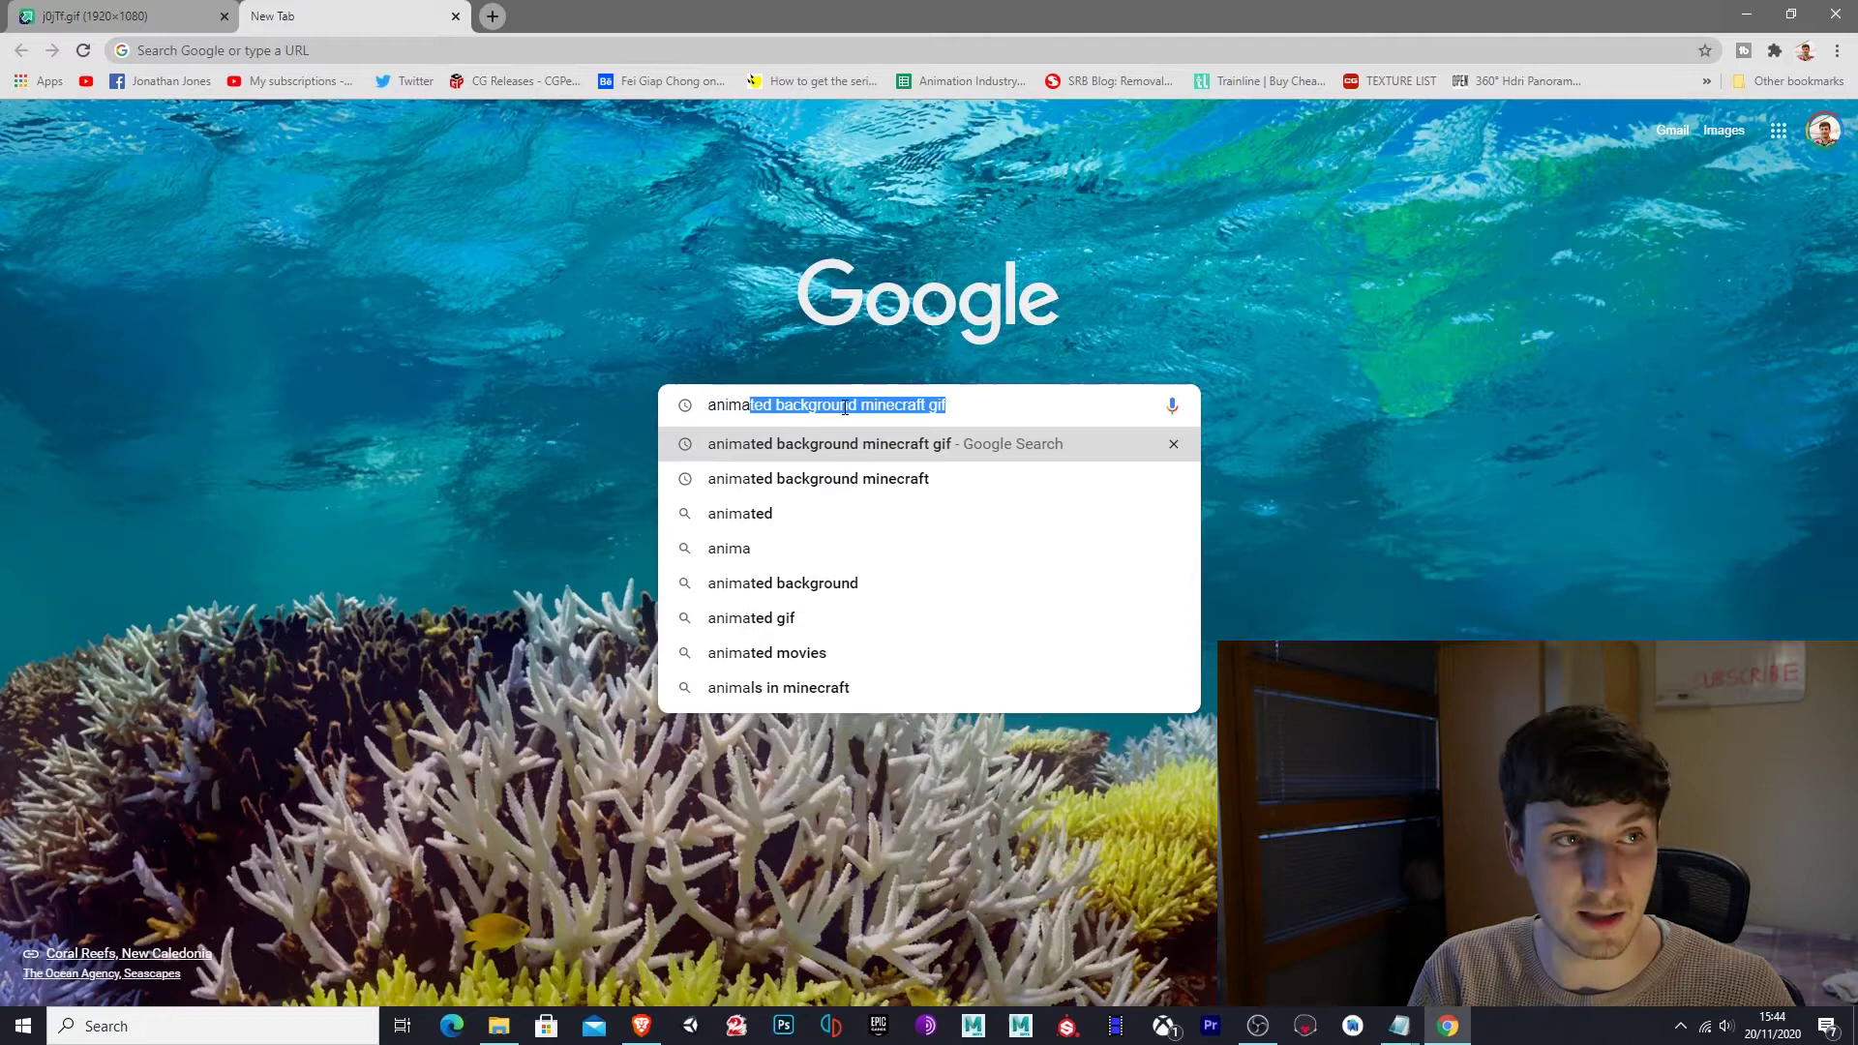
{"action": "type", "text": "gif sp"}
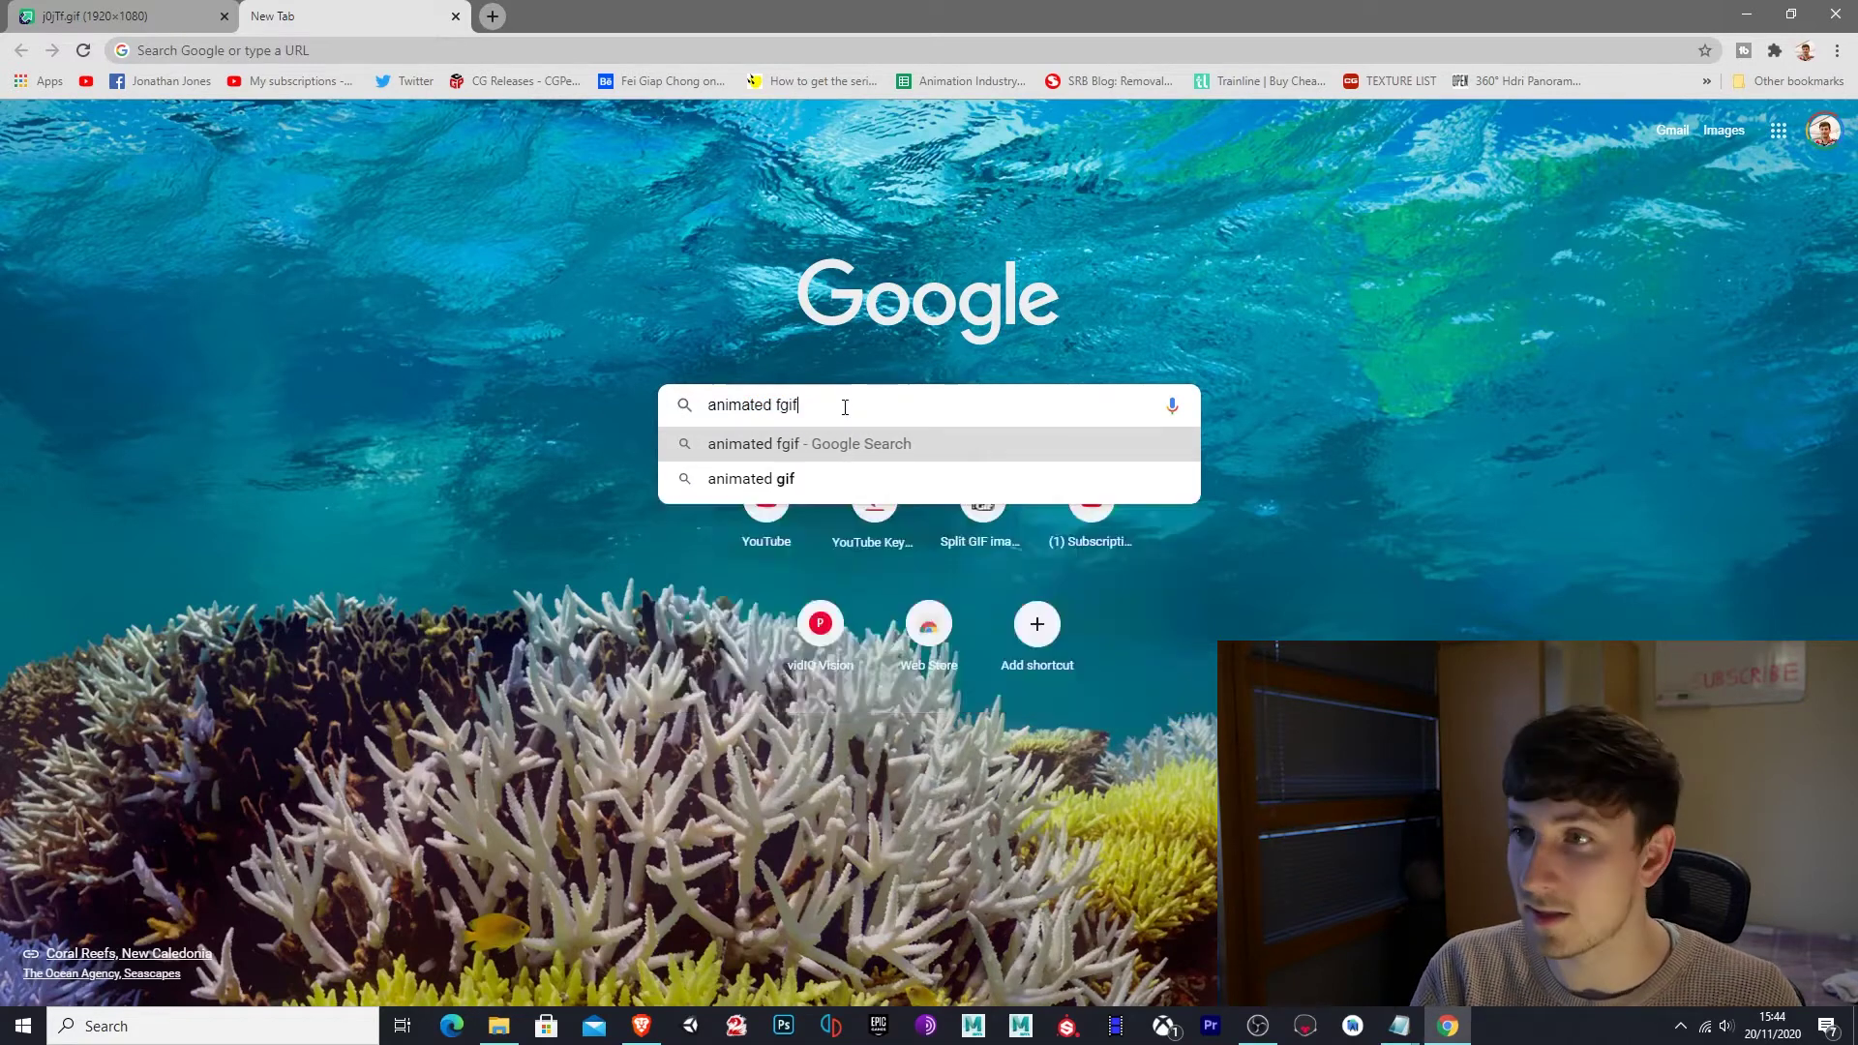
{"action": "key", "text": "BackSpace"}
{"action": "key", "text": "BackSpace"}
{"action": "key", "text": "BackSpace"}
{"action": "key", "text": "BackSpace"}
{"action": "key", "text": "BackSpace"}
{"action": "key", "text": "BackSpace"}
{"action": "key", "text": "BackSpace"}
{"action": "type", "text": "gif splitter"}
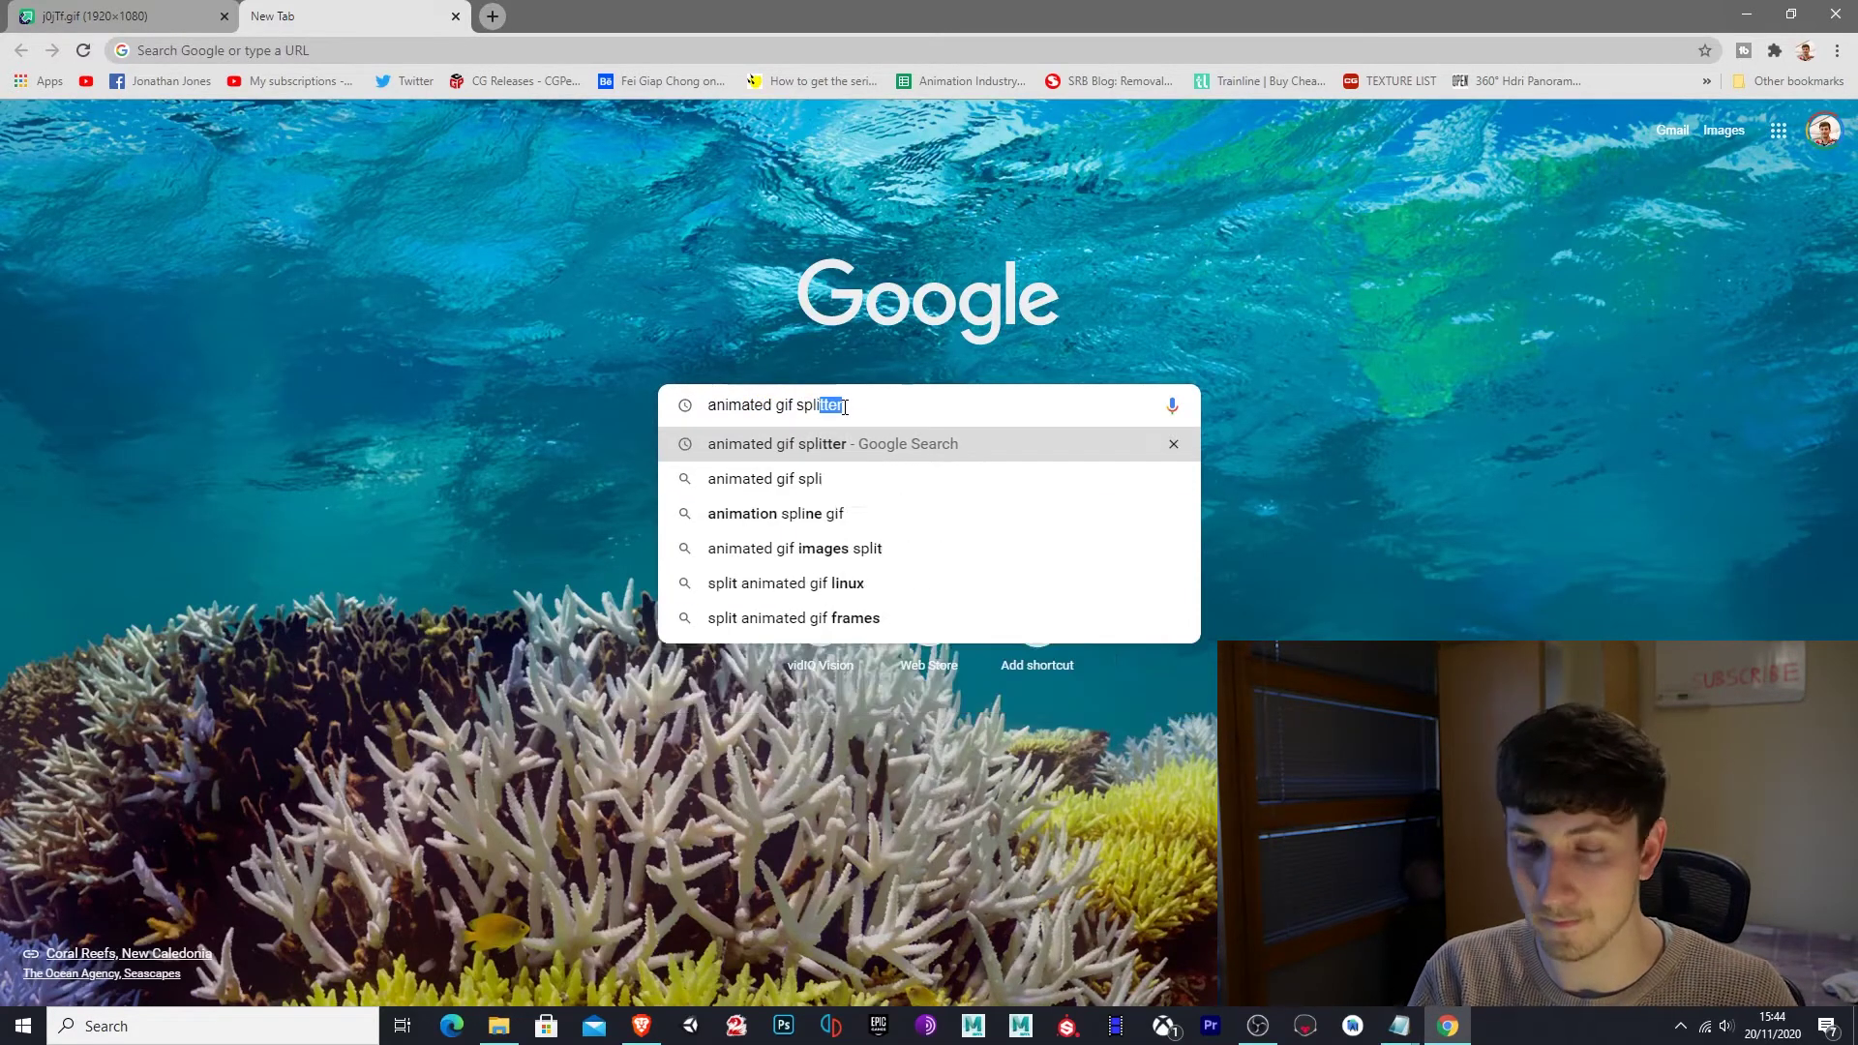
{"action": "key", "text": "Return"}
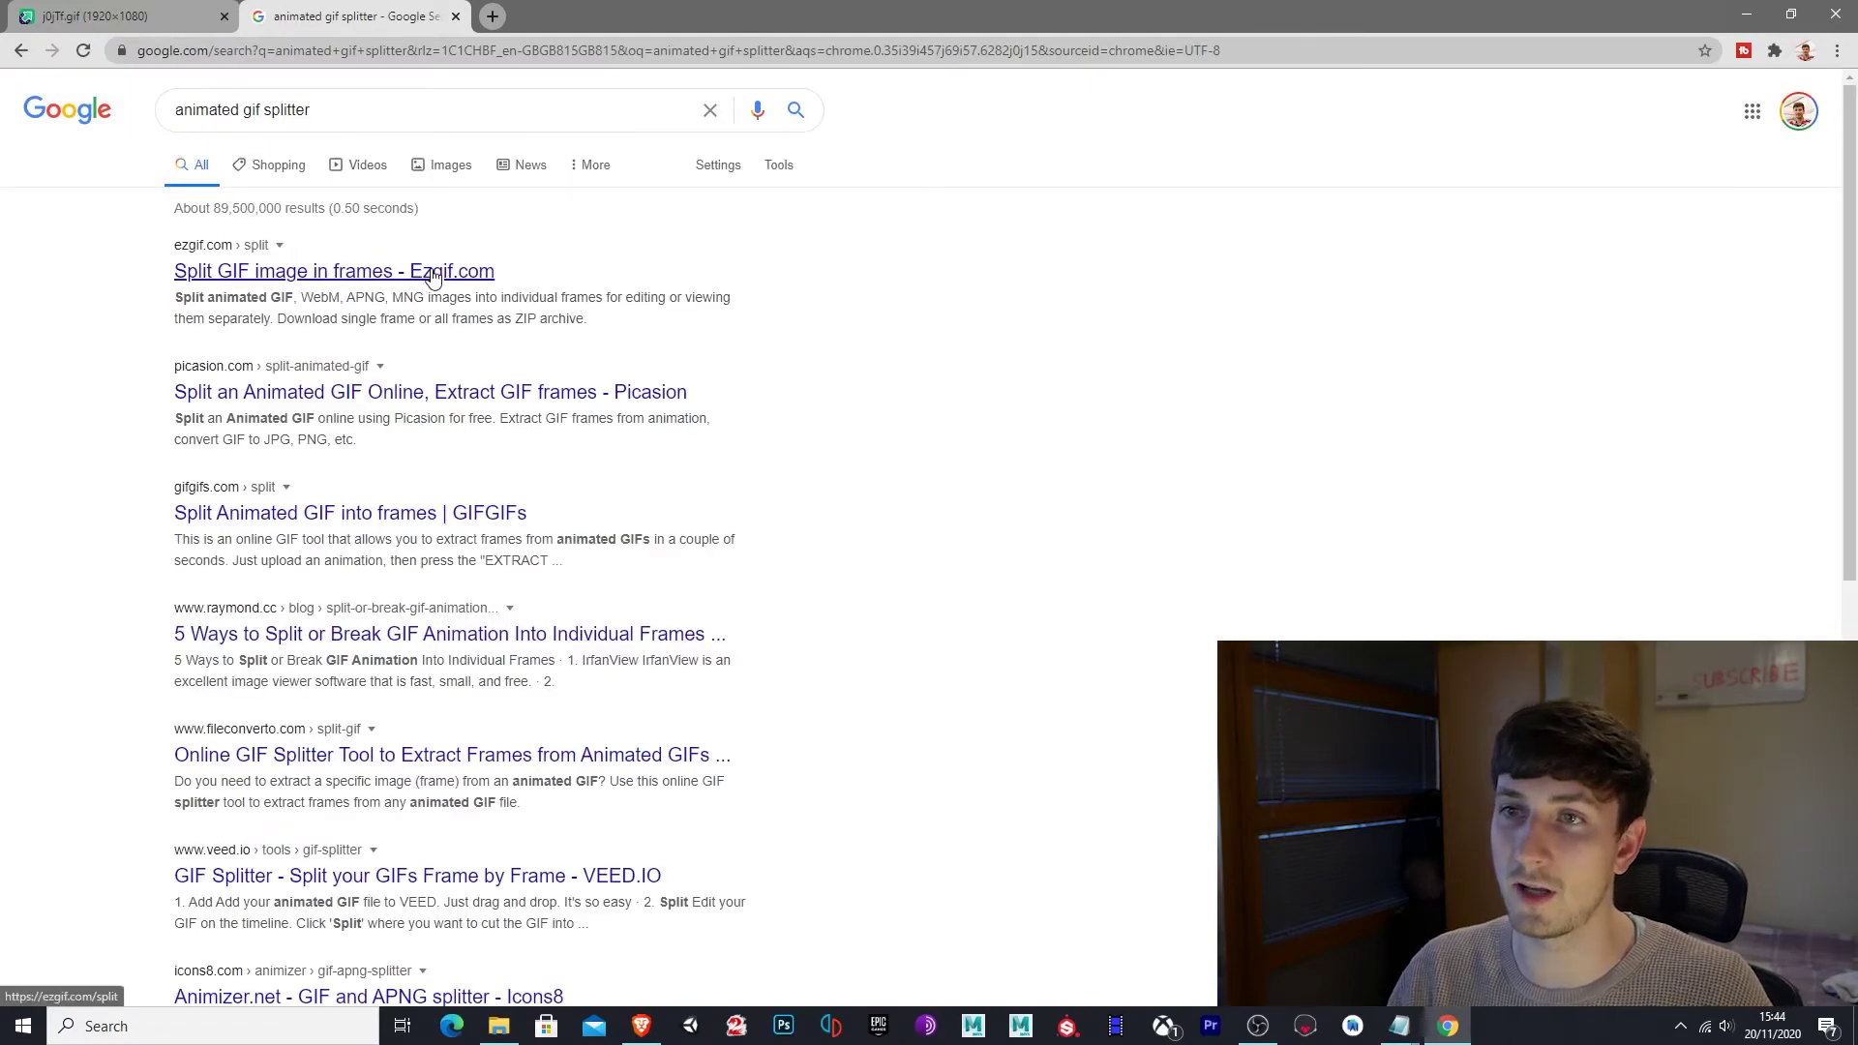
{"action": "left_click", "coordinate": [335, 275]}
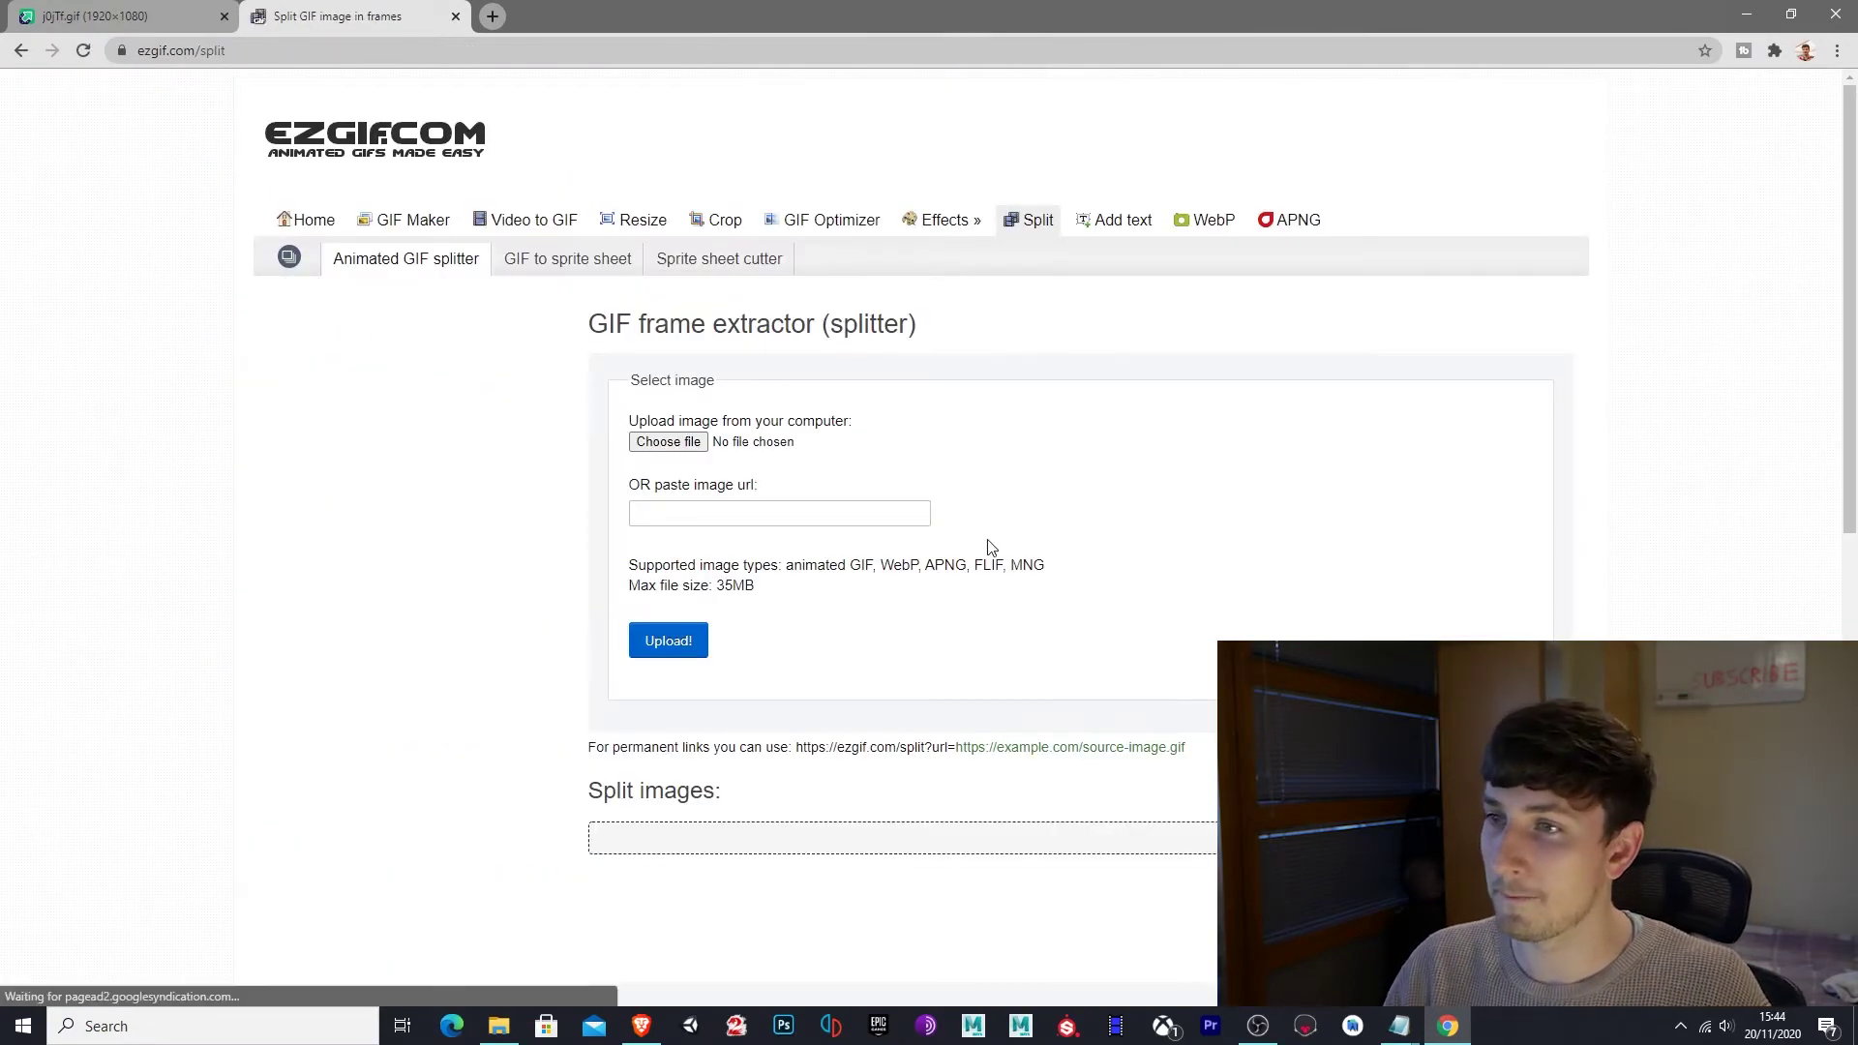
{"action": "left_click", "coordinate": [107, 16]}
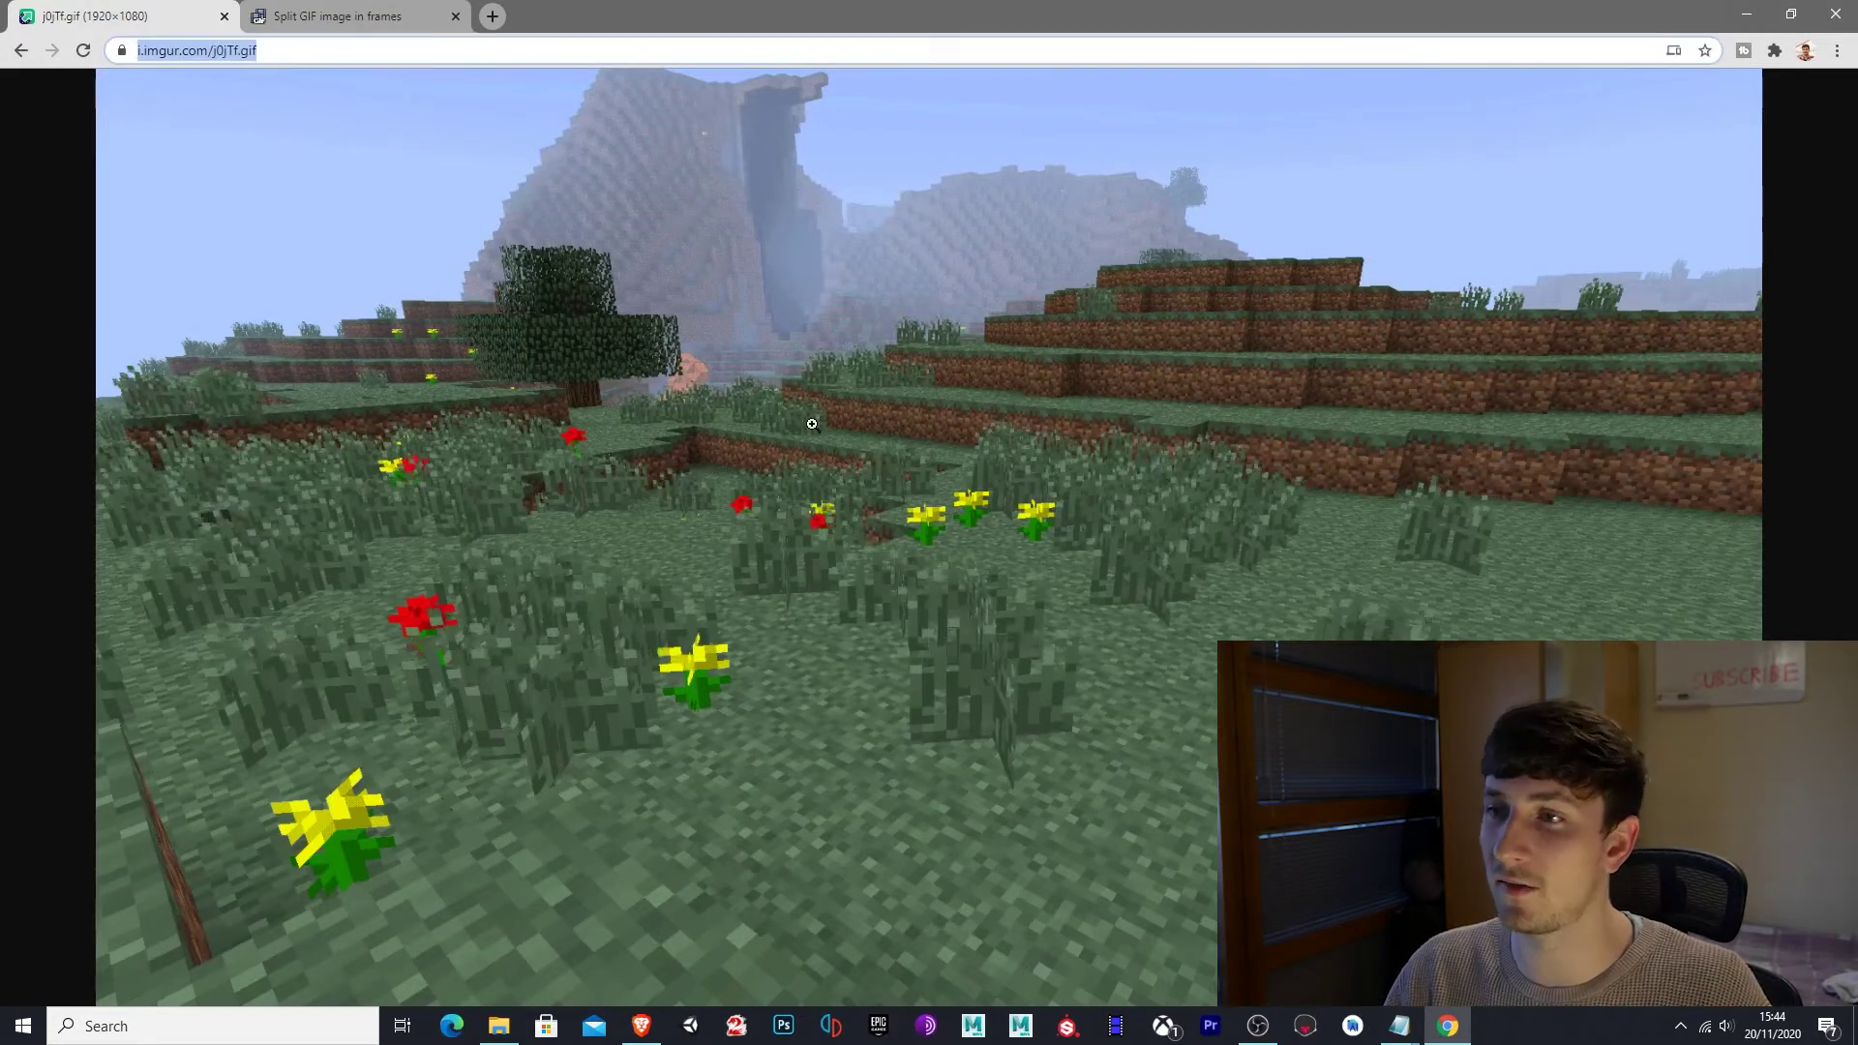
{"action": "left_click", "coordinate": [388, 13]}
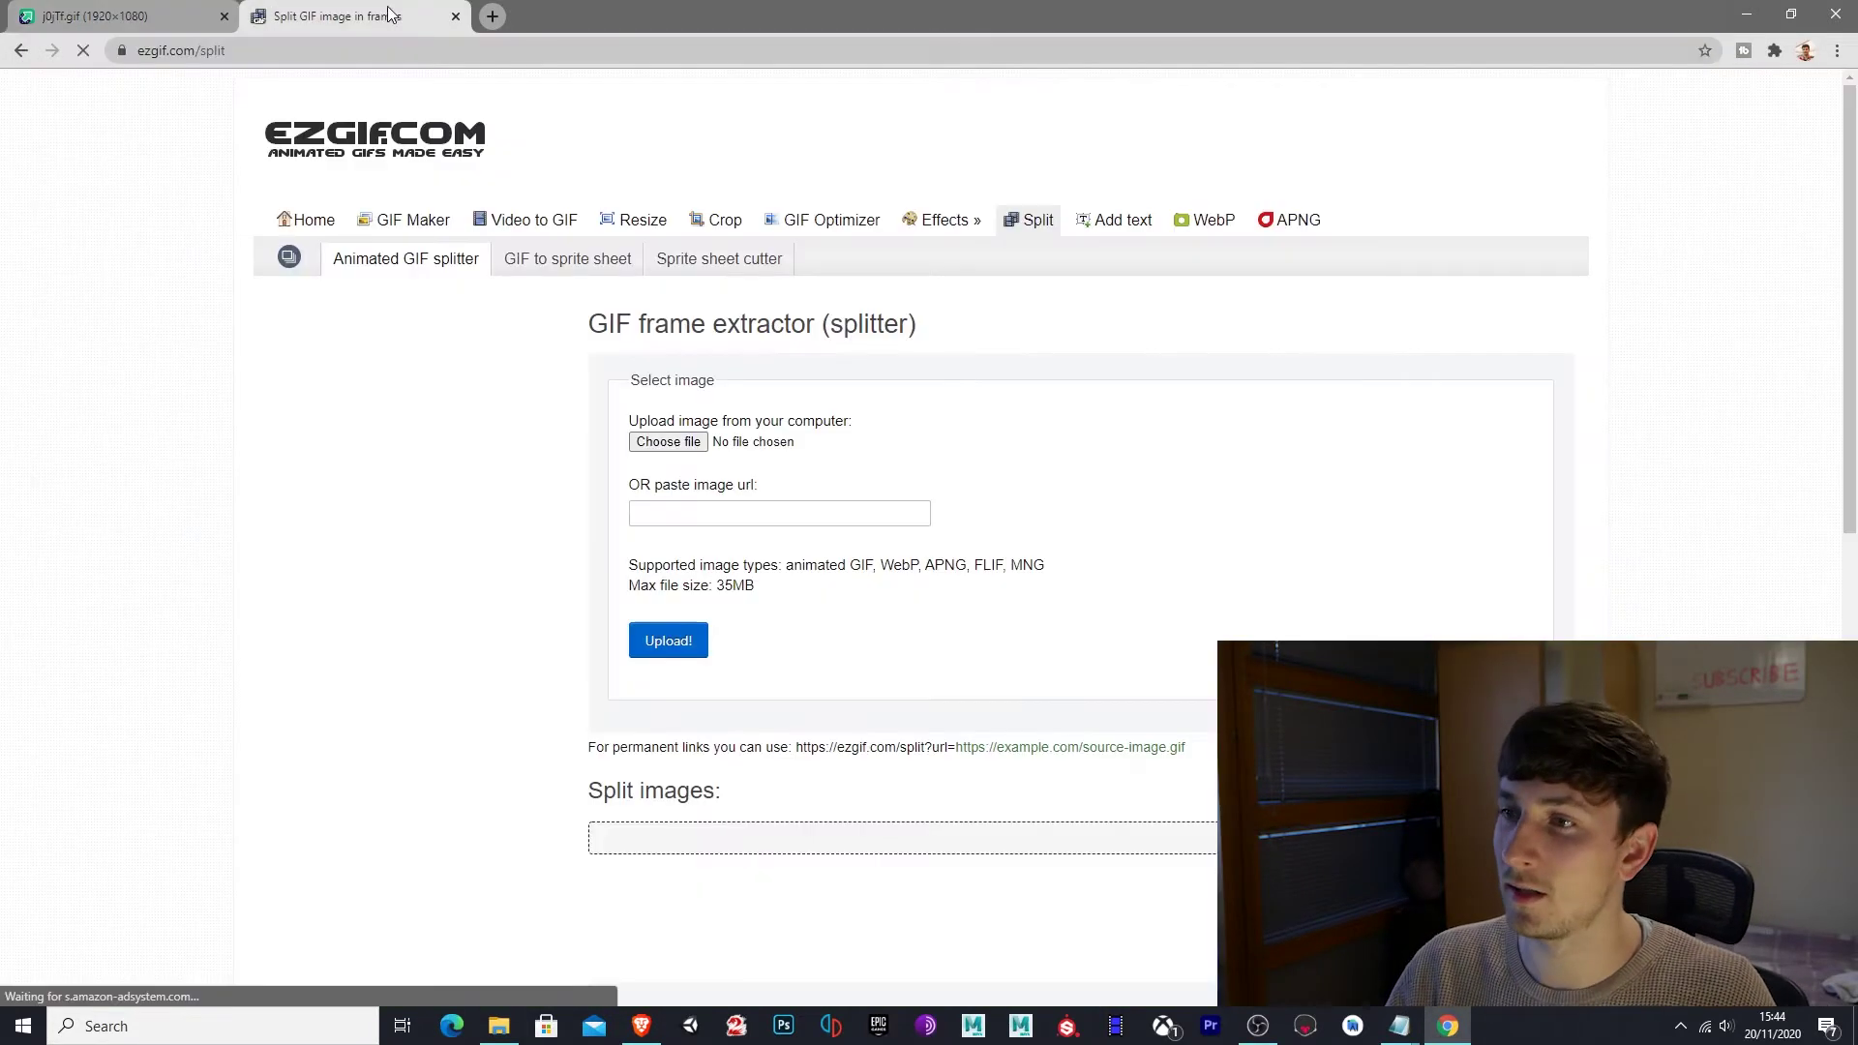
{"action": "type", "text": "https://i.imgur.com/j0jTf.gif"}
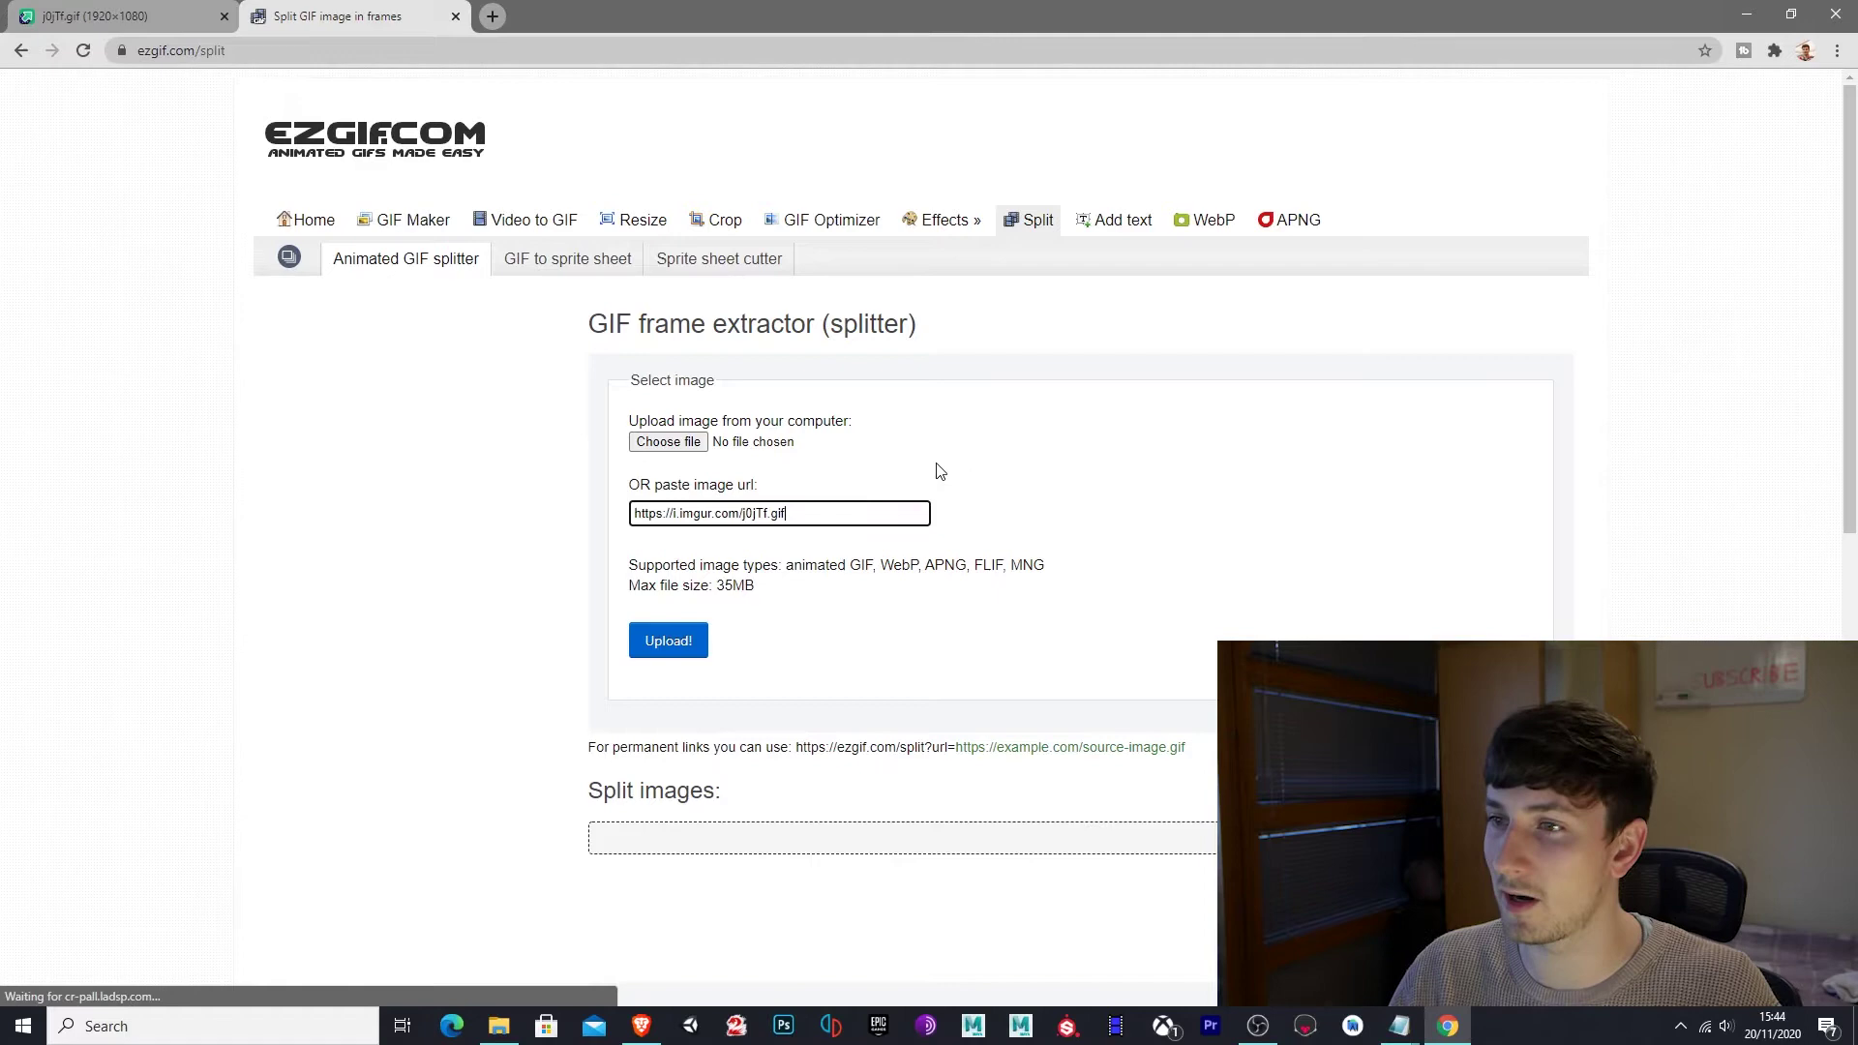
Upload the GIF and split it into 8 JPG frames, reviewing the listed frames.
{"action": "left_click", "coordinate": [668, 641]}
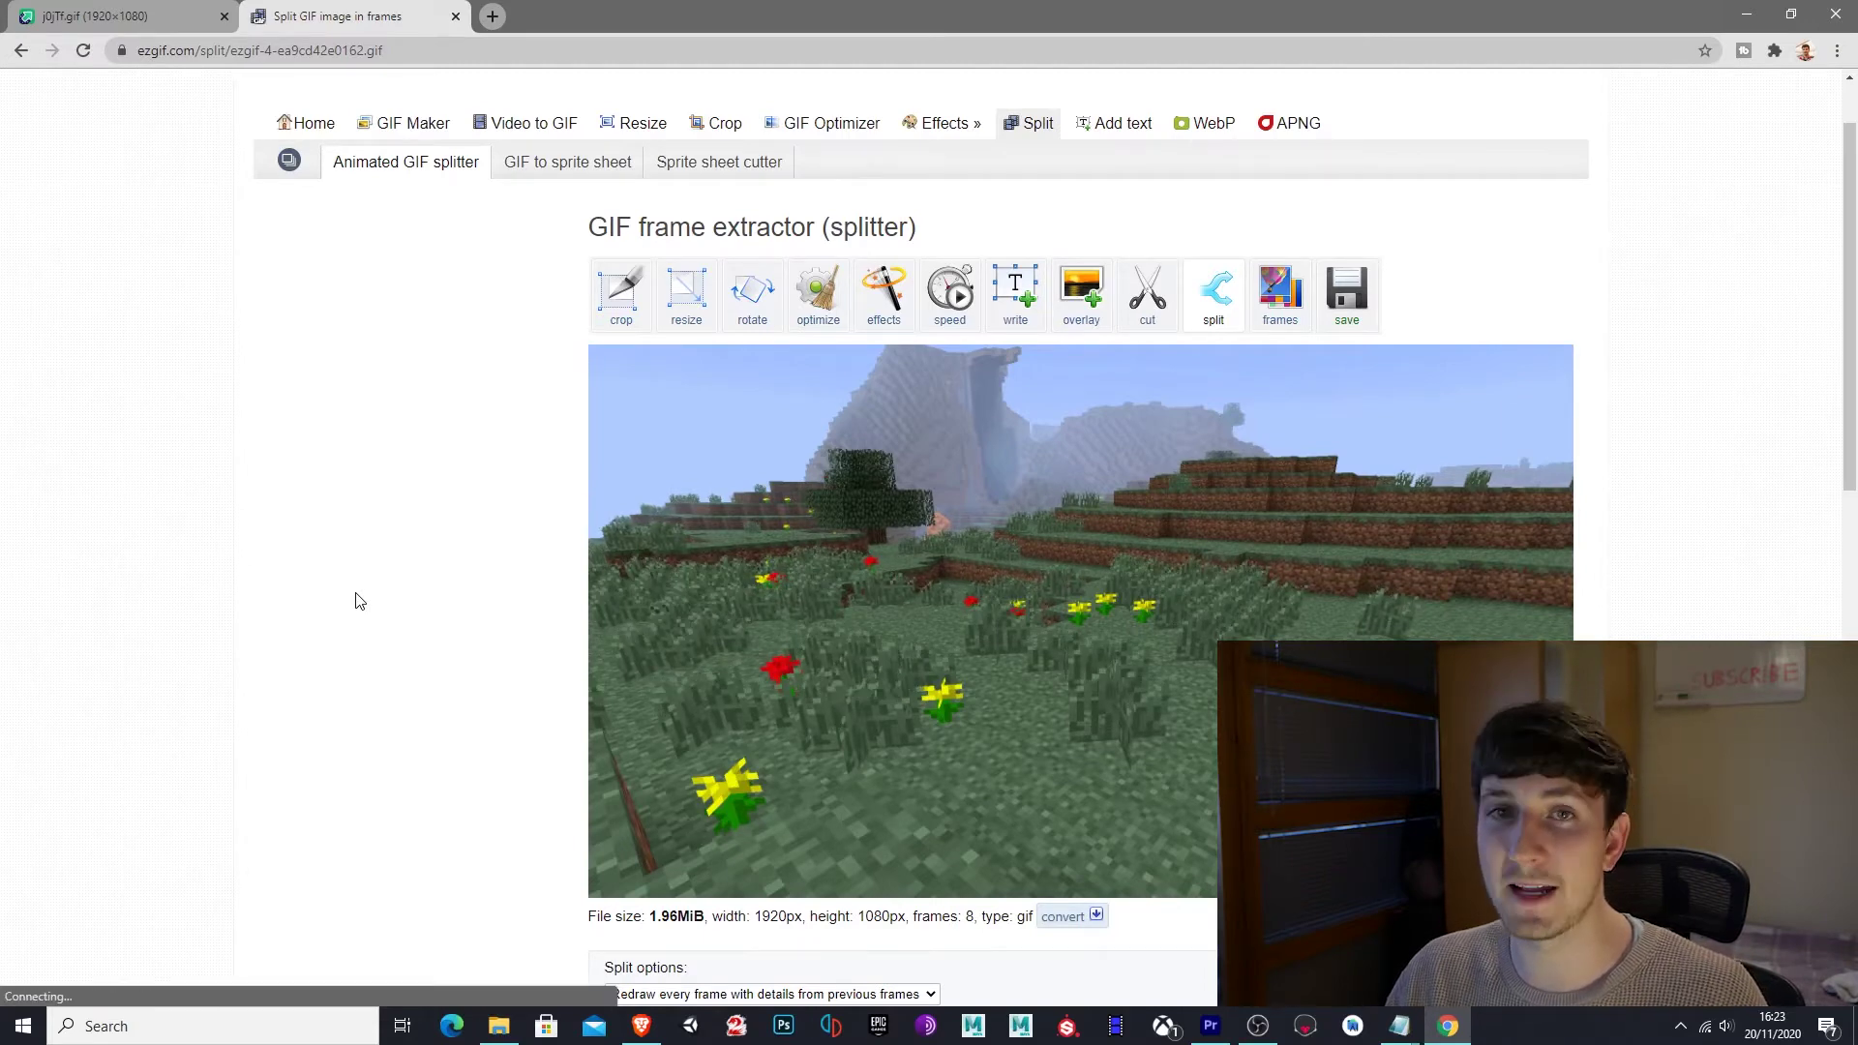
{"action": "scroll", "coordinate": [380, 627], "scroll_direction": "down", "scroll_amount": 3}
{"action": "left_click", "coordinate": [809, 704]}
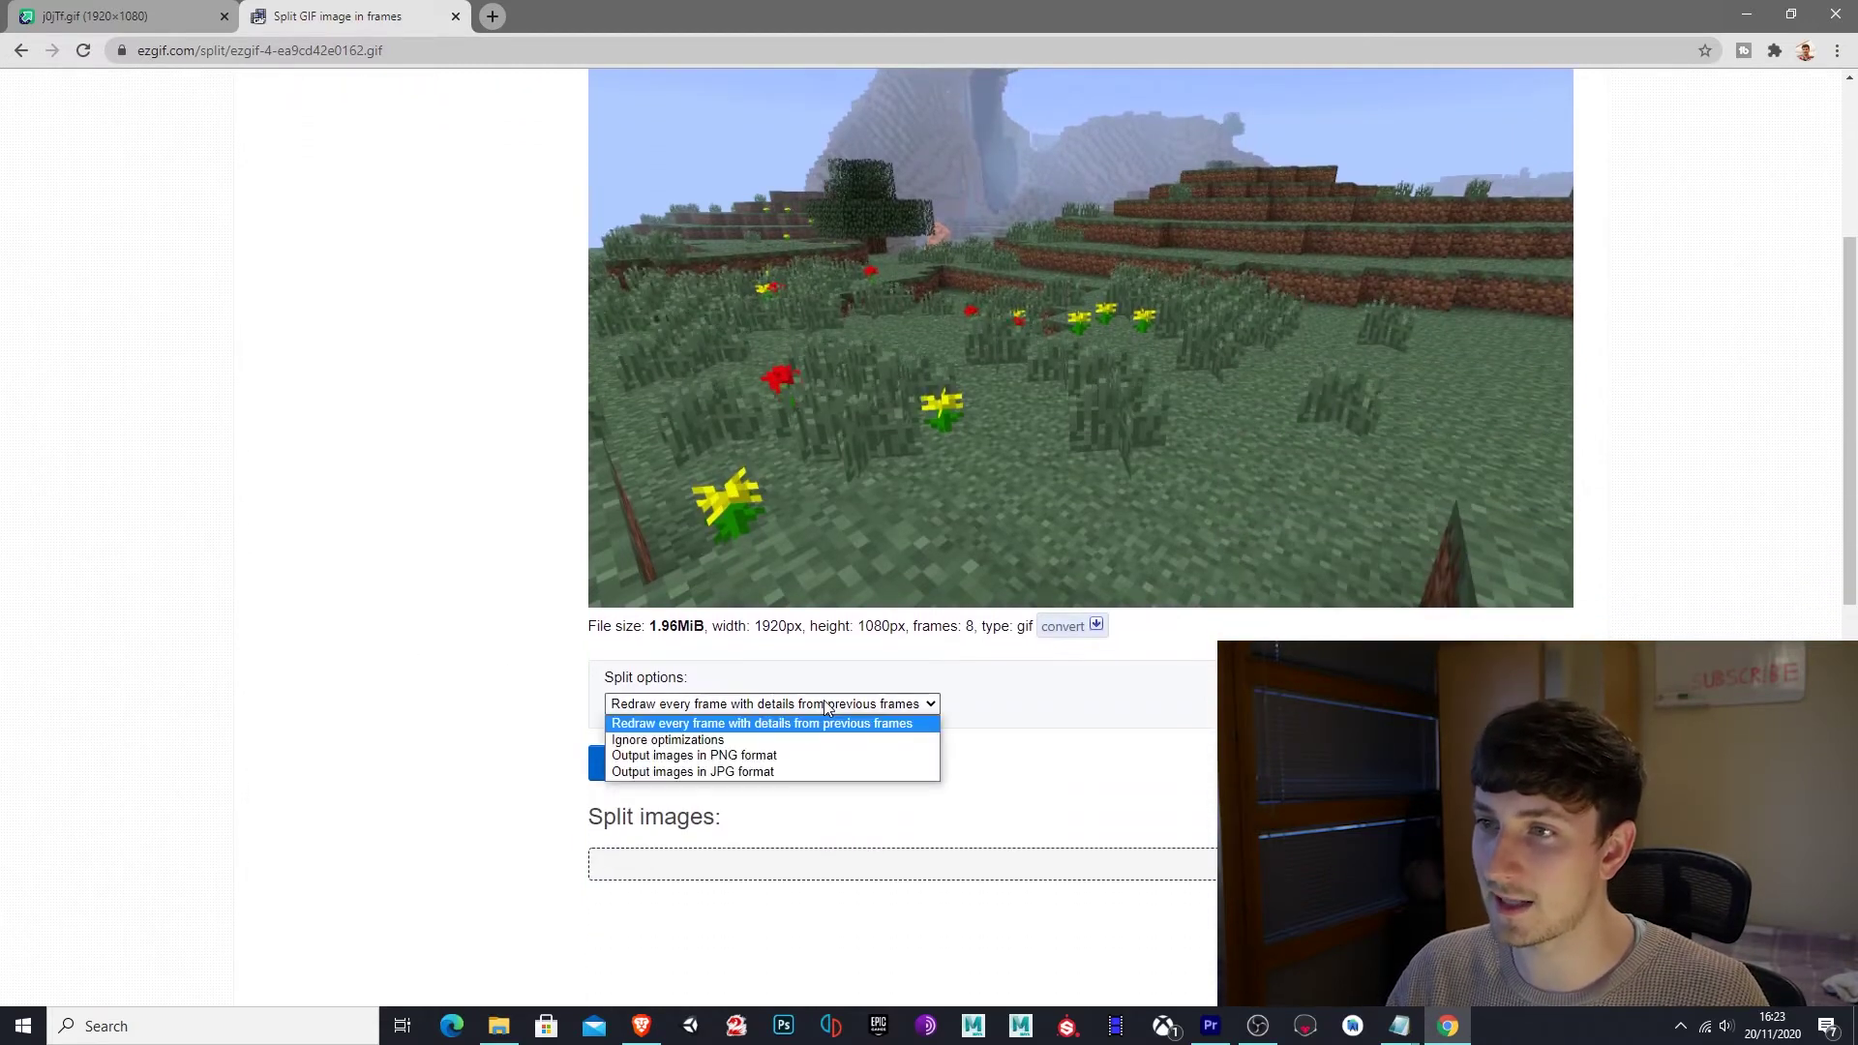
{"action": "left_click", "coordinate": [732, 772]}
{"action": "left_click", "coordinate": [699, 772]}
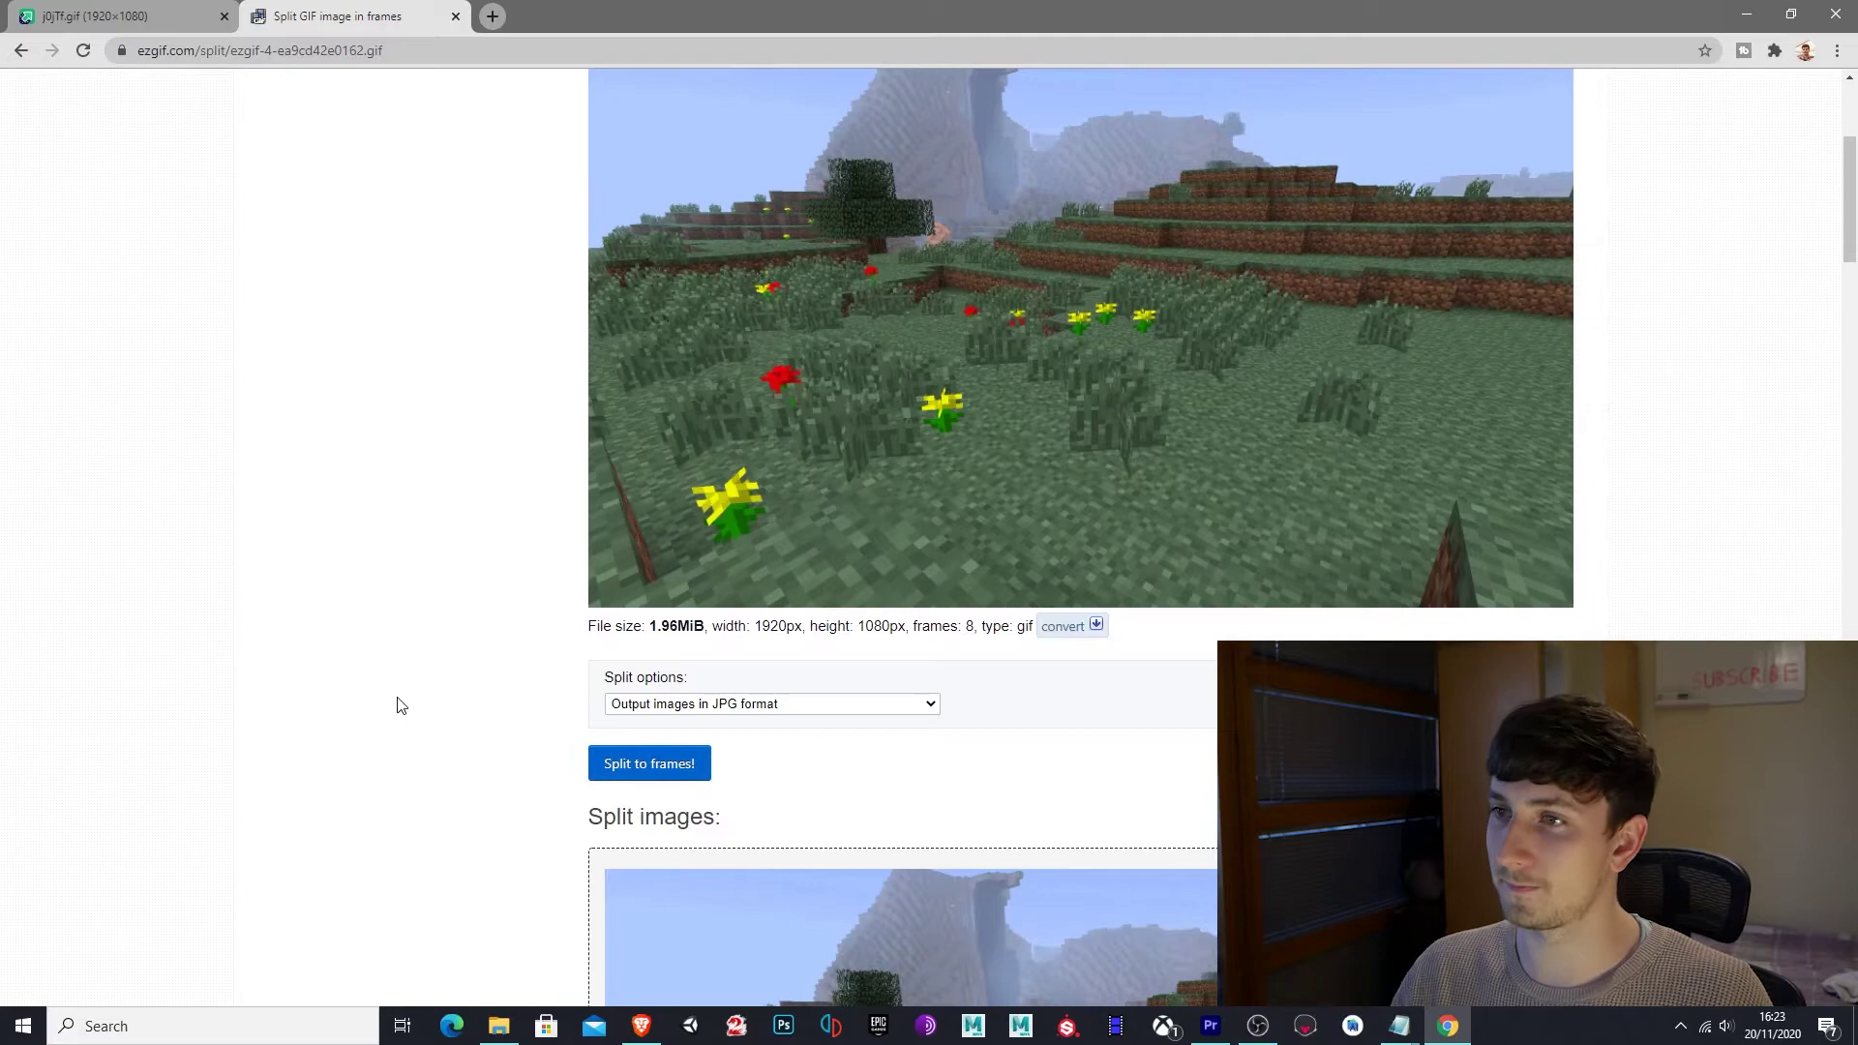
{"action": "scroll", "coordinate": [400, 704], "scroll_direction": "down", "scroll_amount": 15}
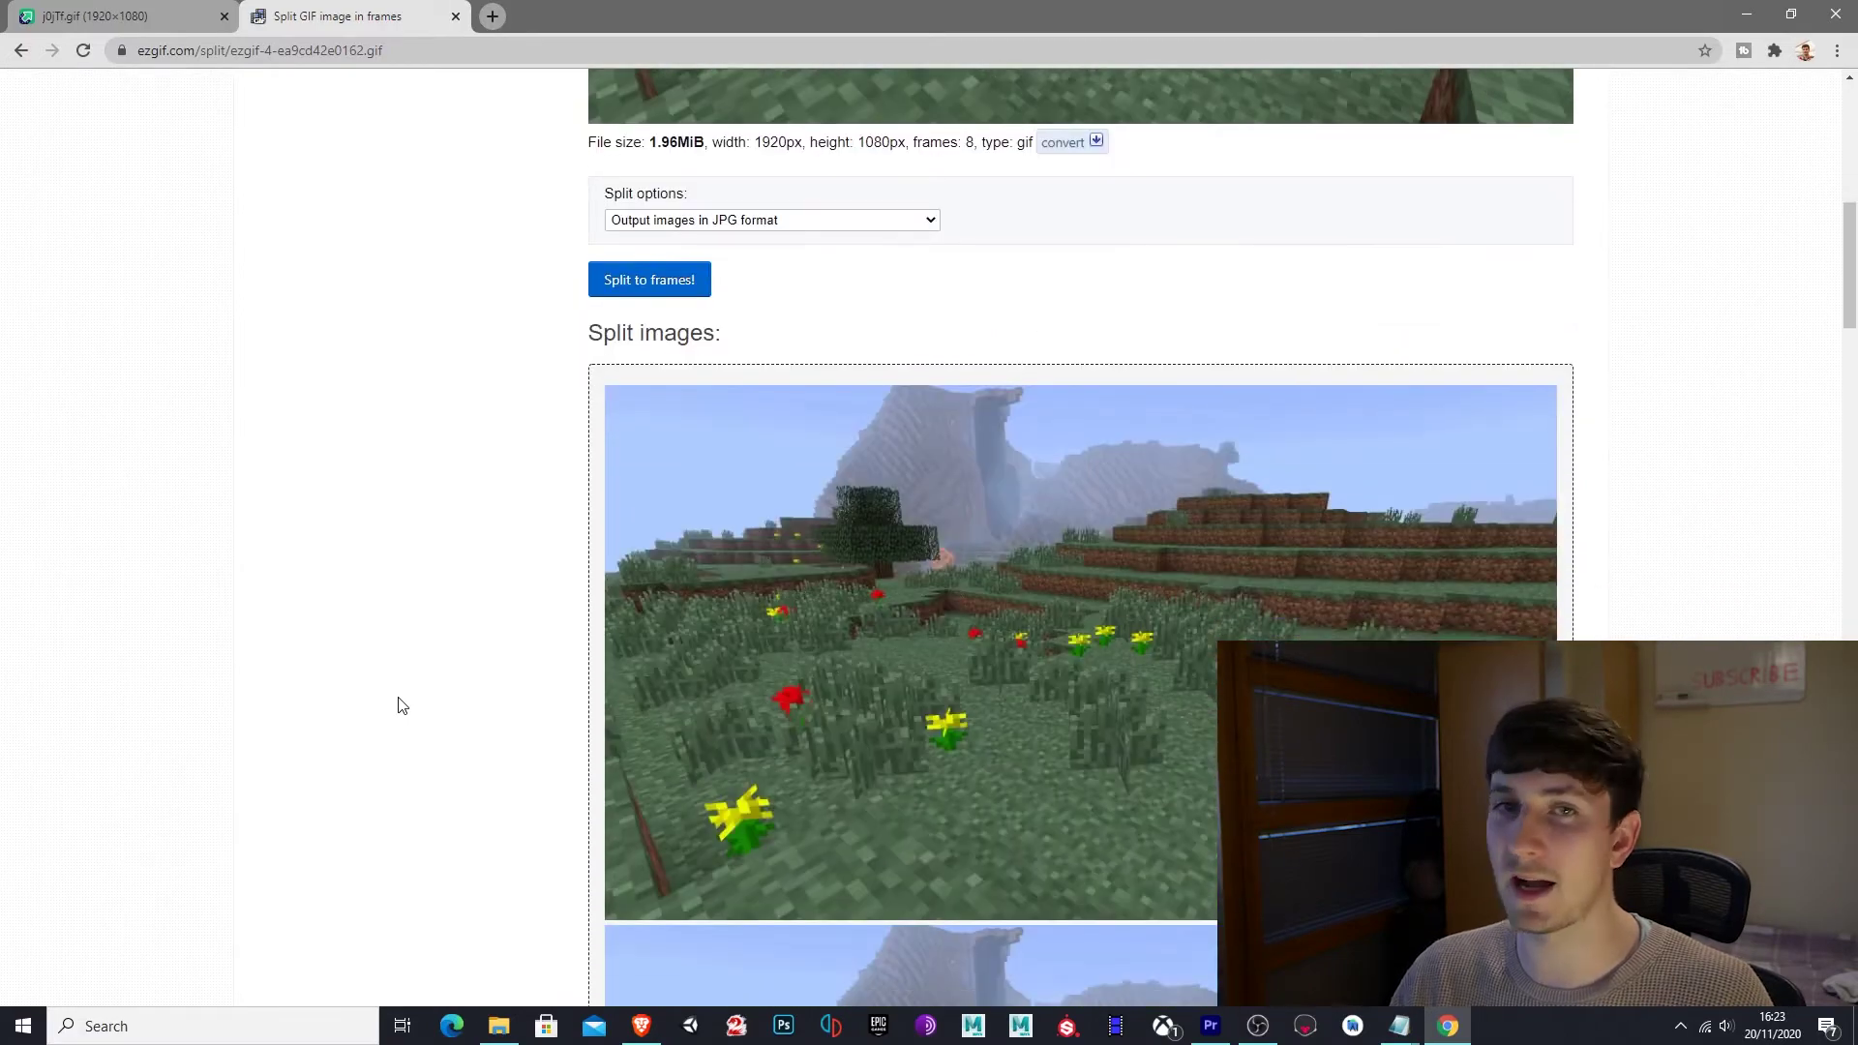
{"action": "scroll", "coordinate": [400, 705], "scroll_direction": "down", "scroll_amount": 12}
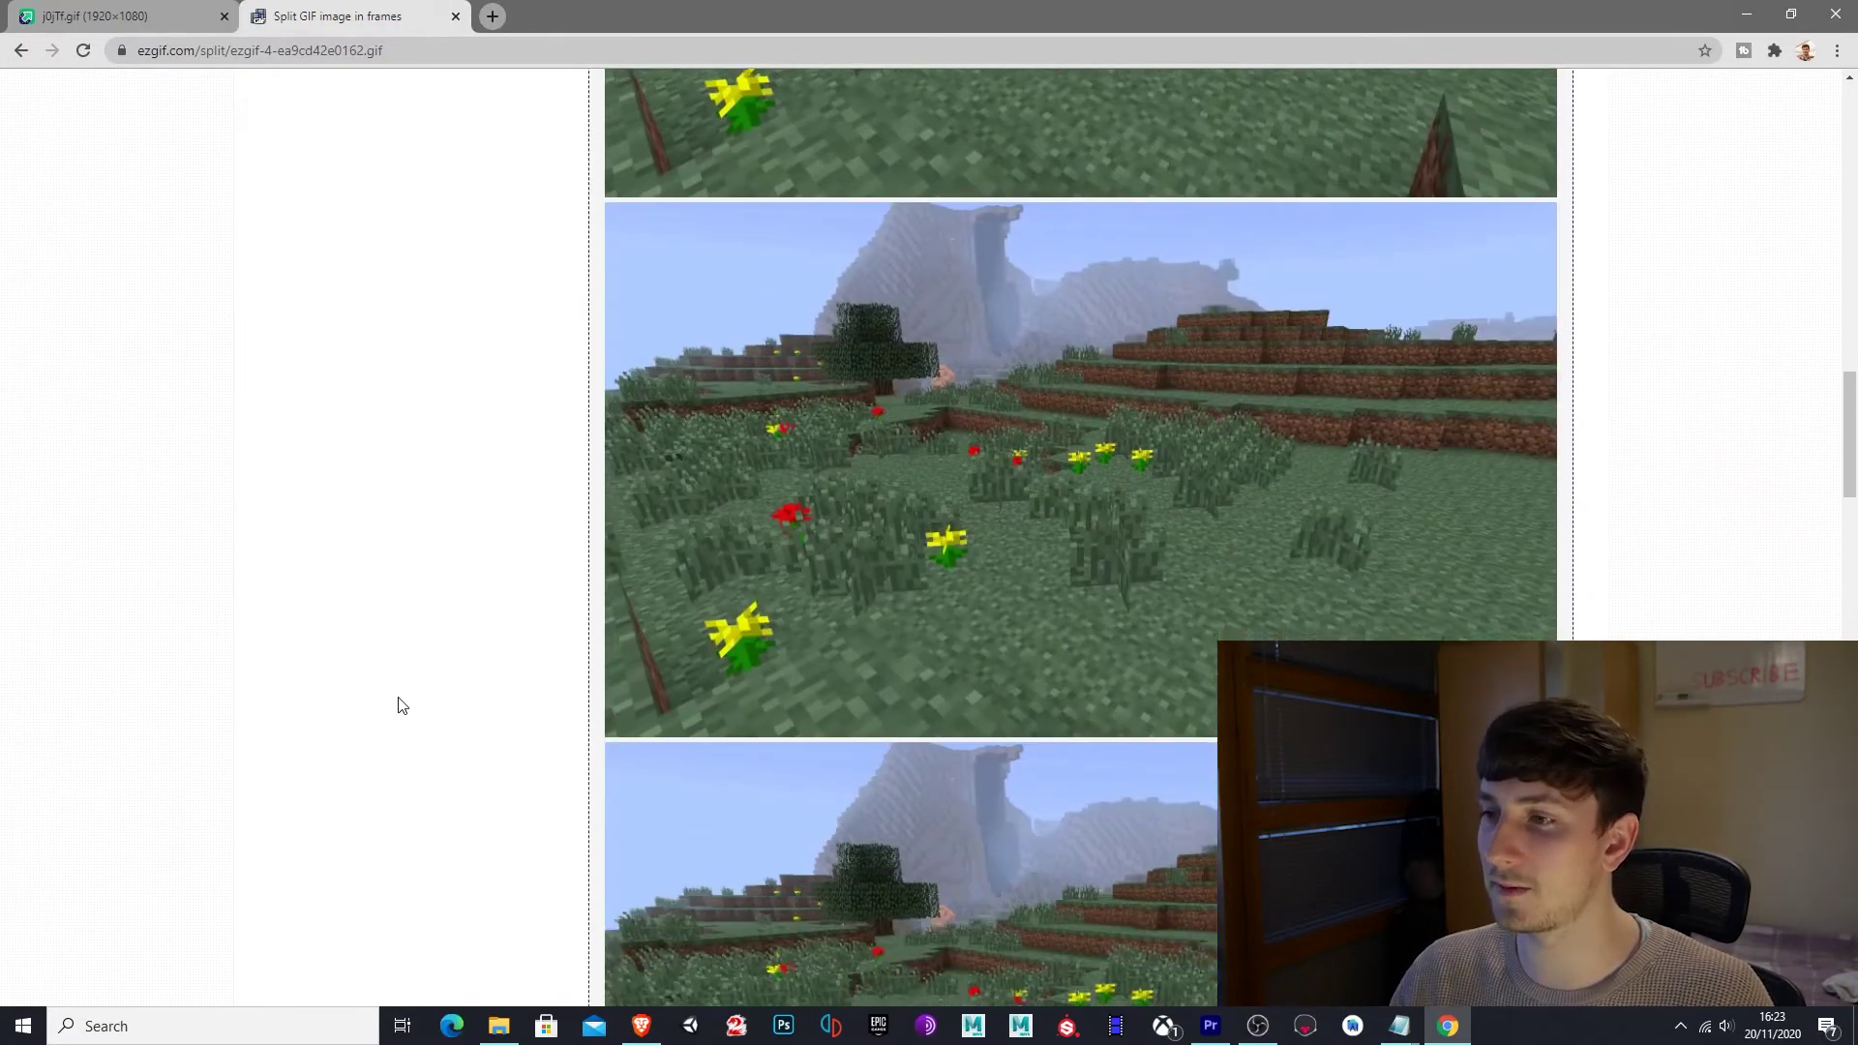
{"action": "scroll", "coordinate": [399, 705], "scroll_direction": "down", "scroll_amount": 10}
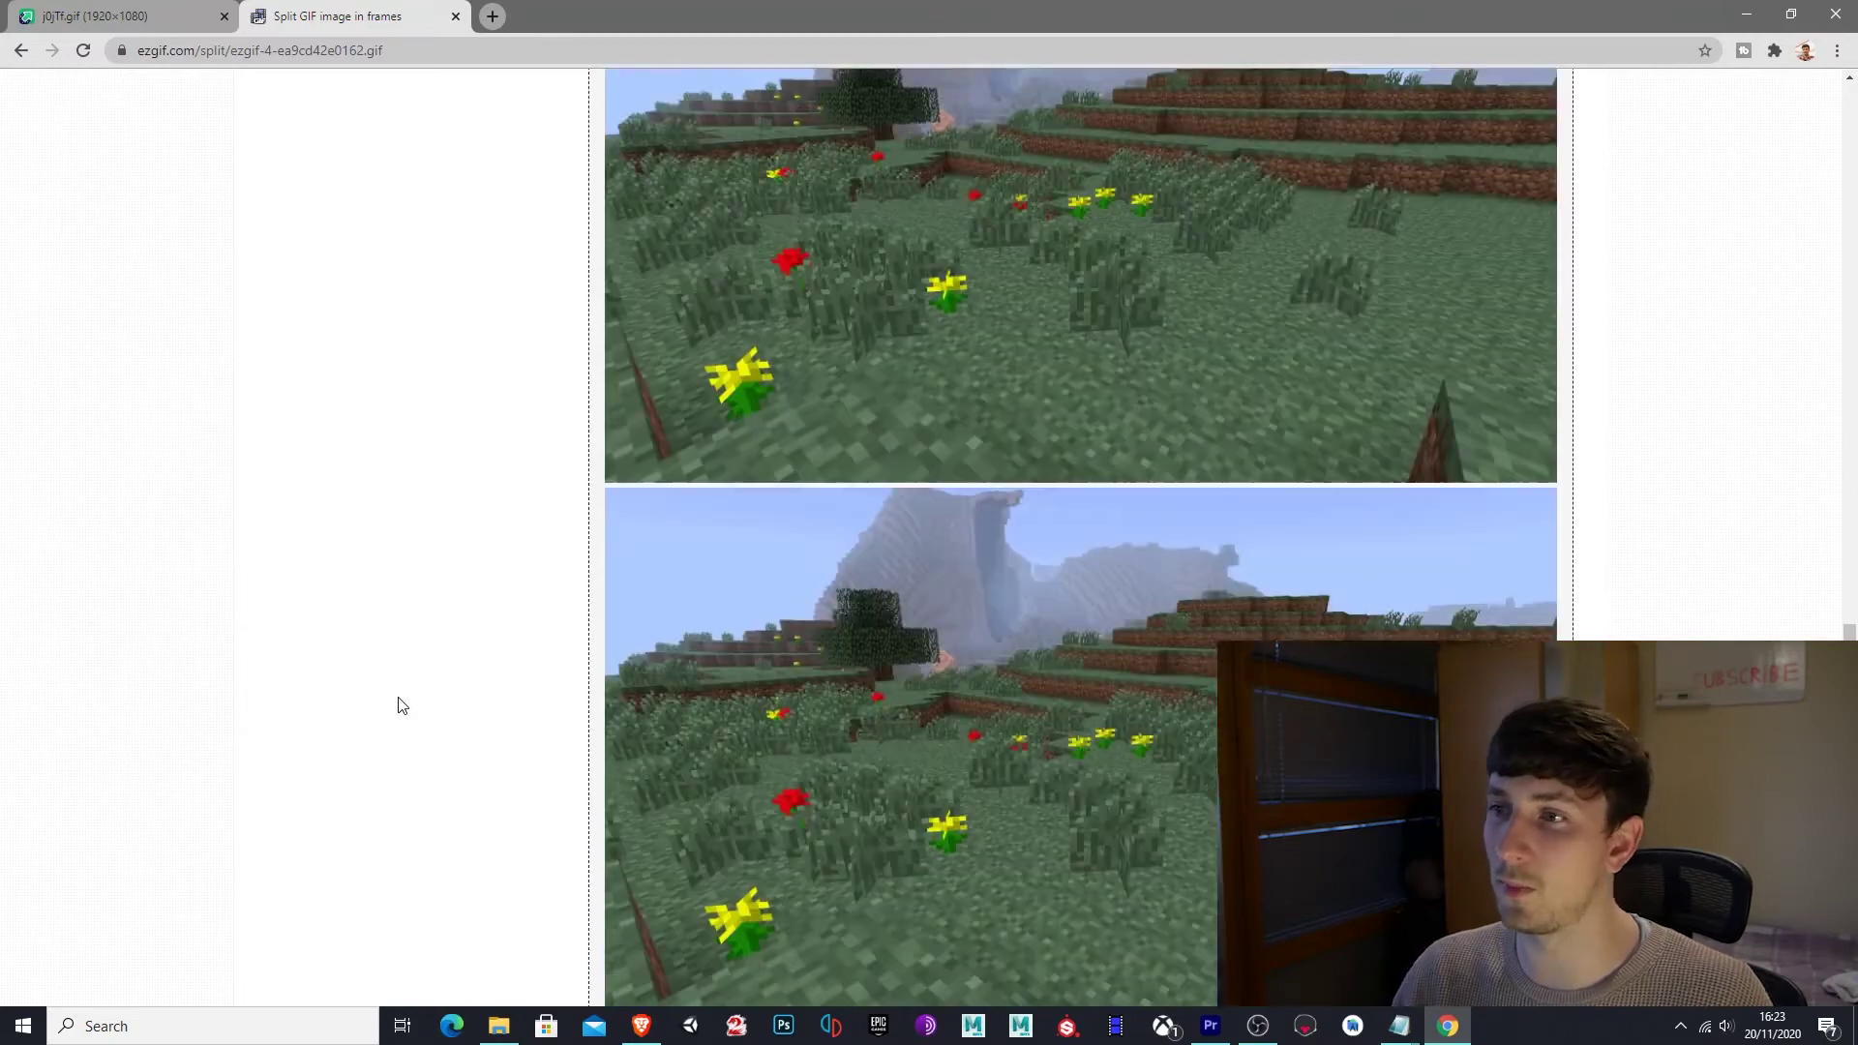
{"action": "scroll", "coordinate": [399, 704], "scroll_direction": "down", "scroll_amount": 3}
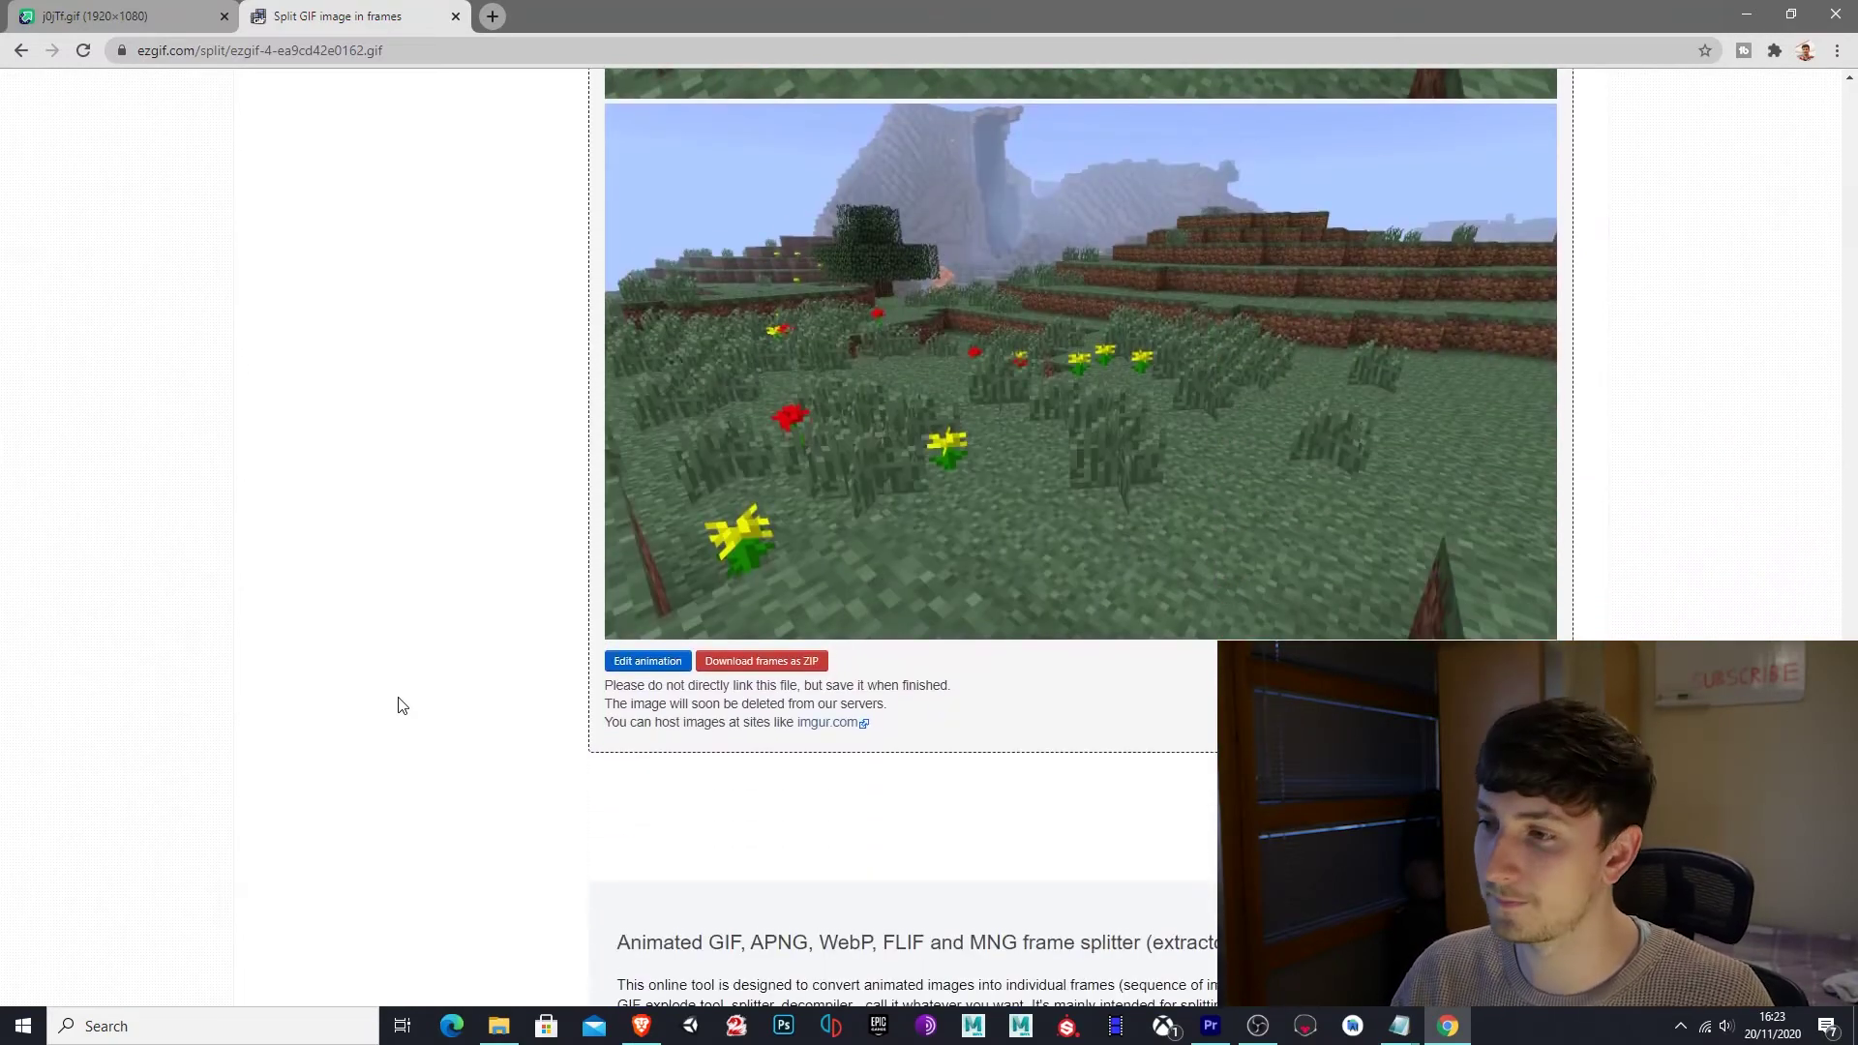
Download the frames ZIP, extract it with 7-Zip, and open the ezgif-4-ea9cd42e0162-gif-jpg folder.
{"action": "left_click", "coordinate": [773, 669]}
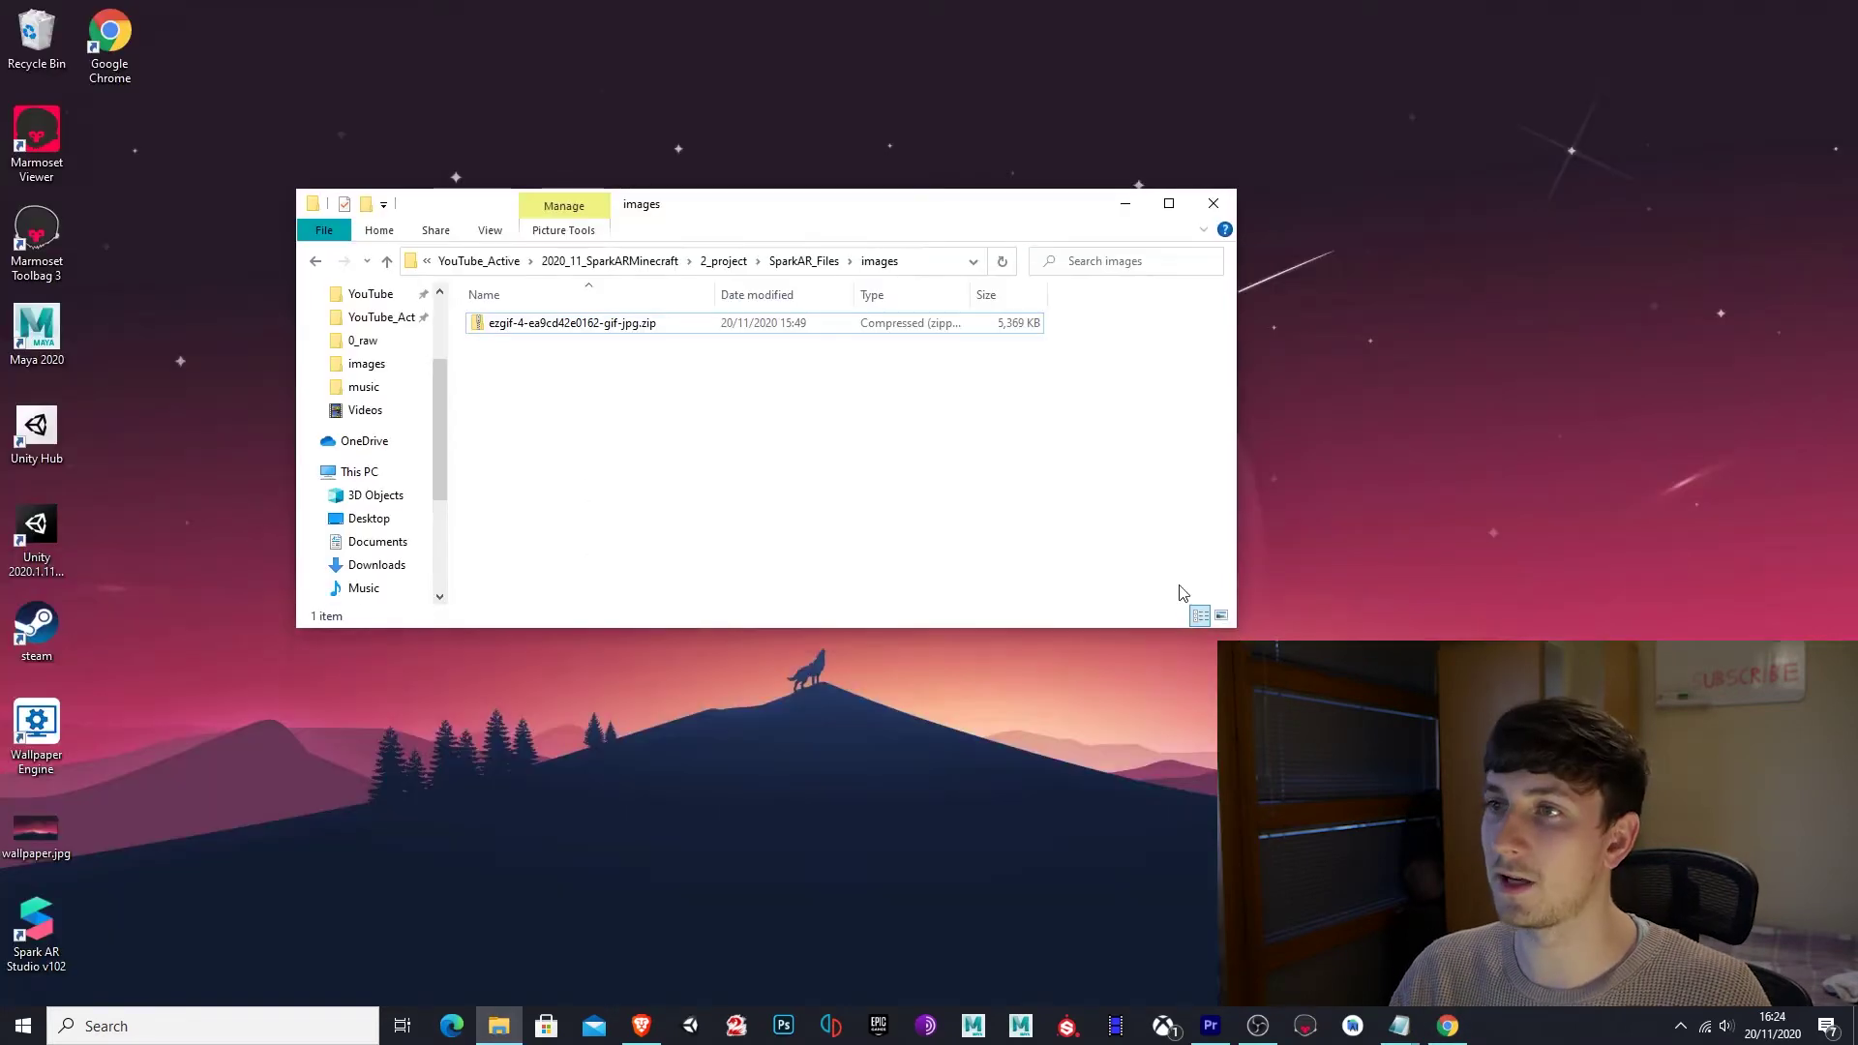
{"action": "left_click_drag", "start_coordinate": [790, 210], "coordinate": [785, 207]}
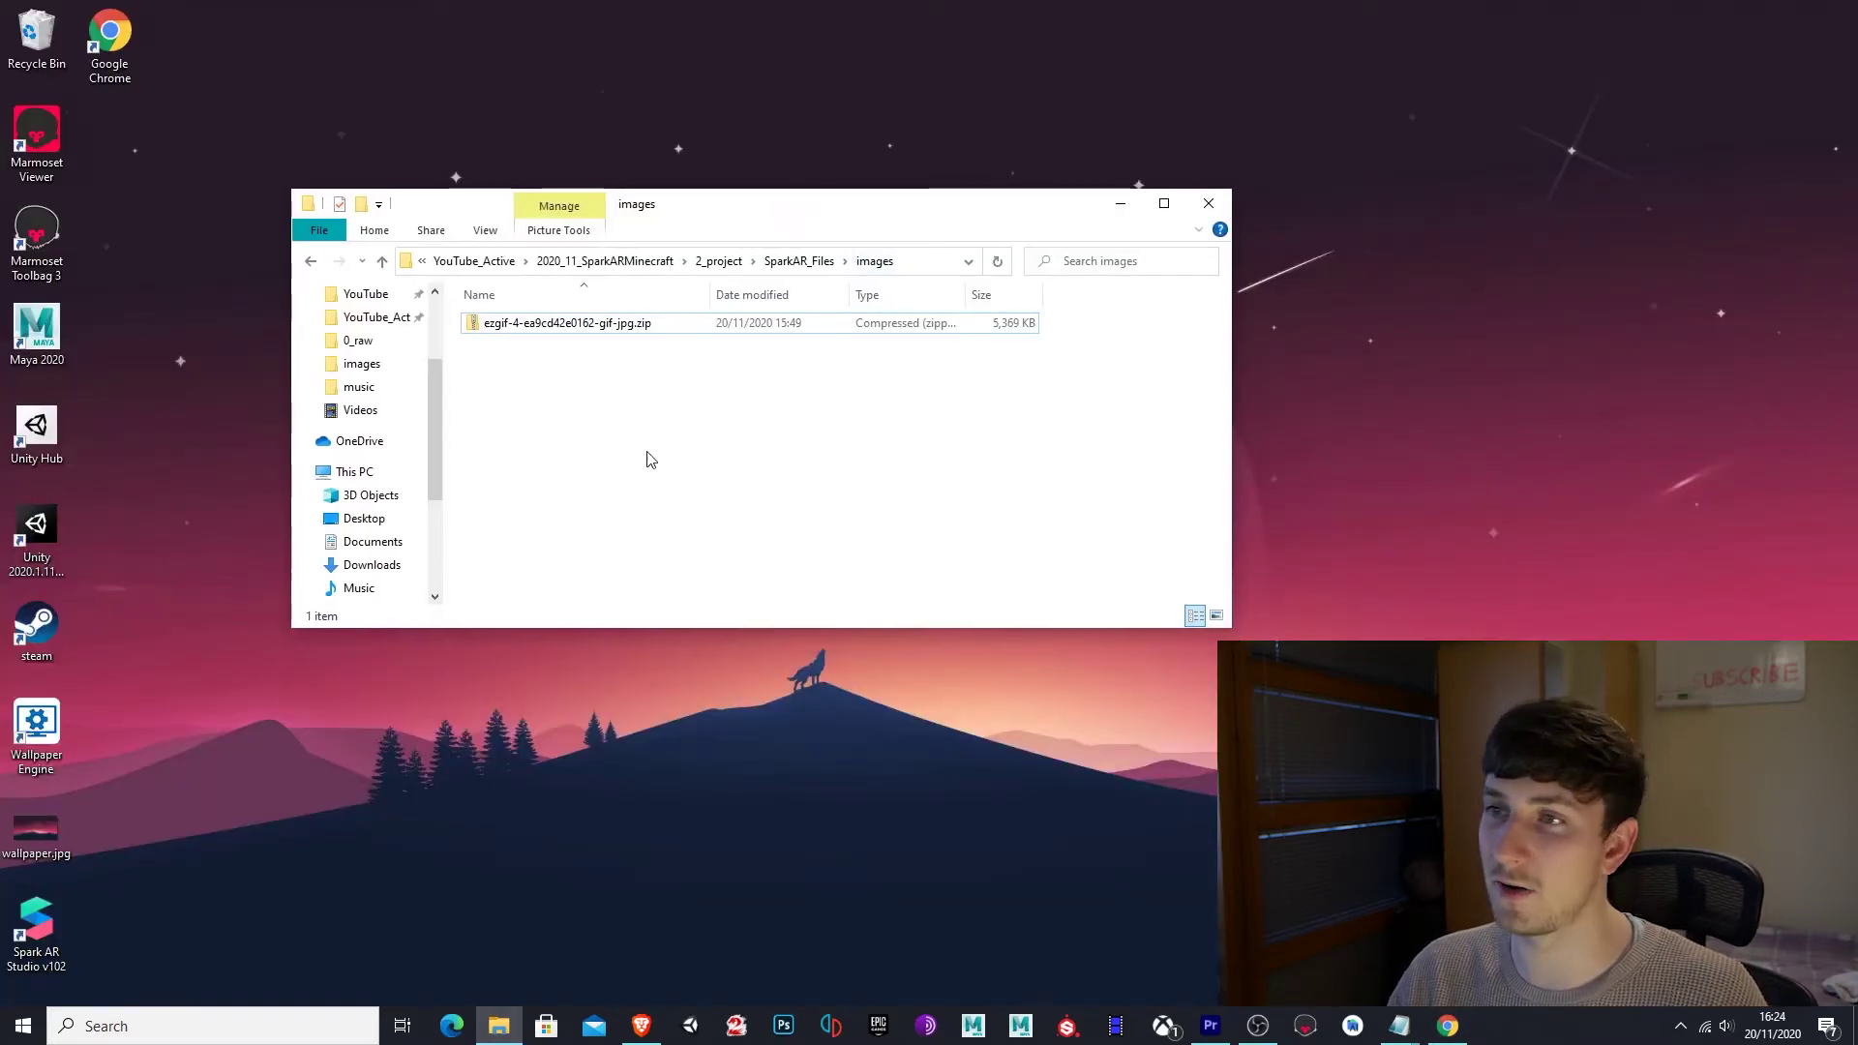
{"action": "left_click", "coordinate": [571, 327]}
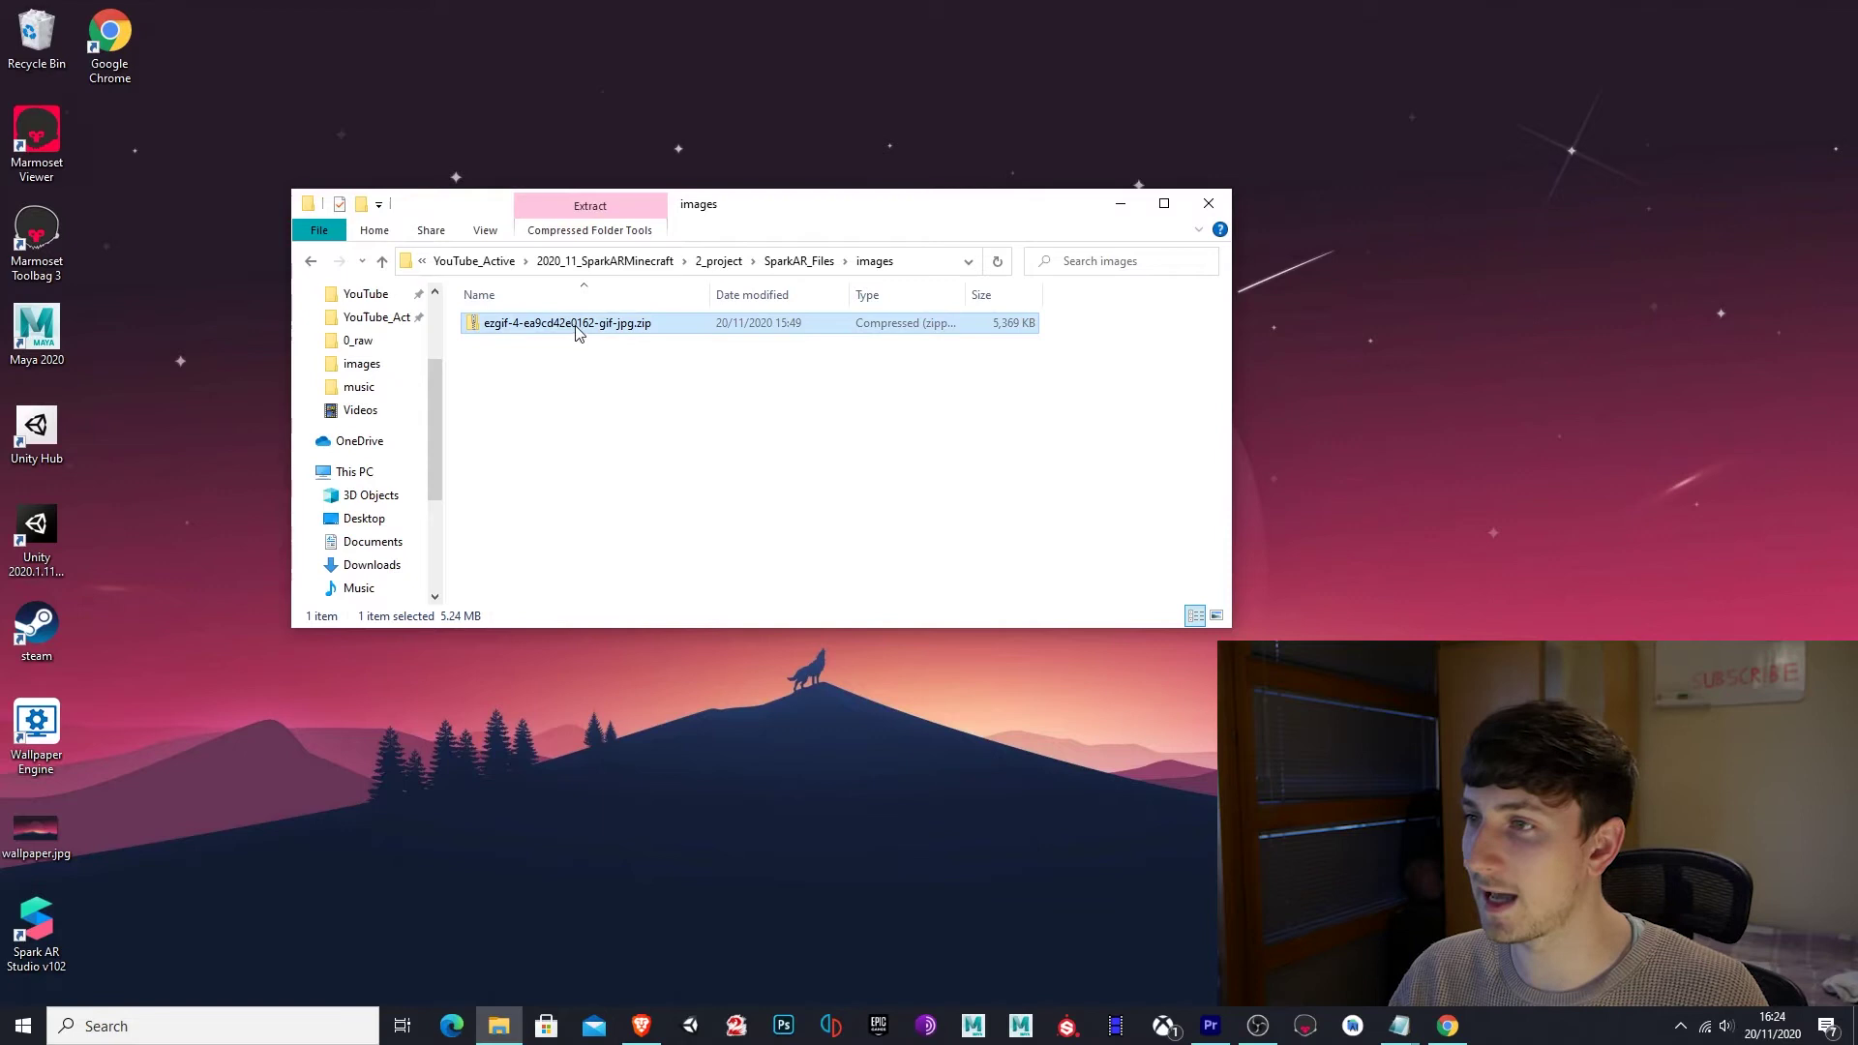
{"action": "right_click", "coordinate": [575, 327]}
{"action": "mouse_move", "coordinate": [641, 416]}
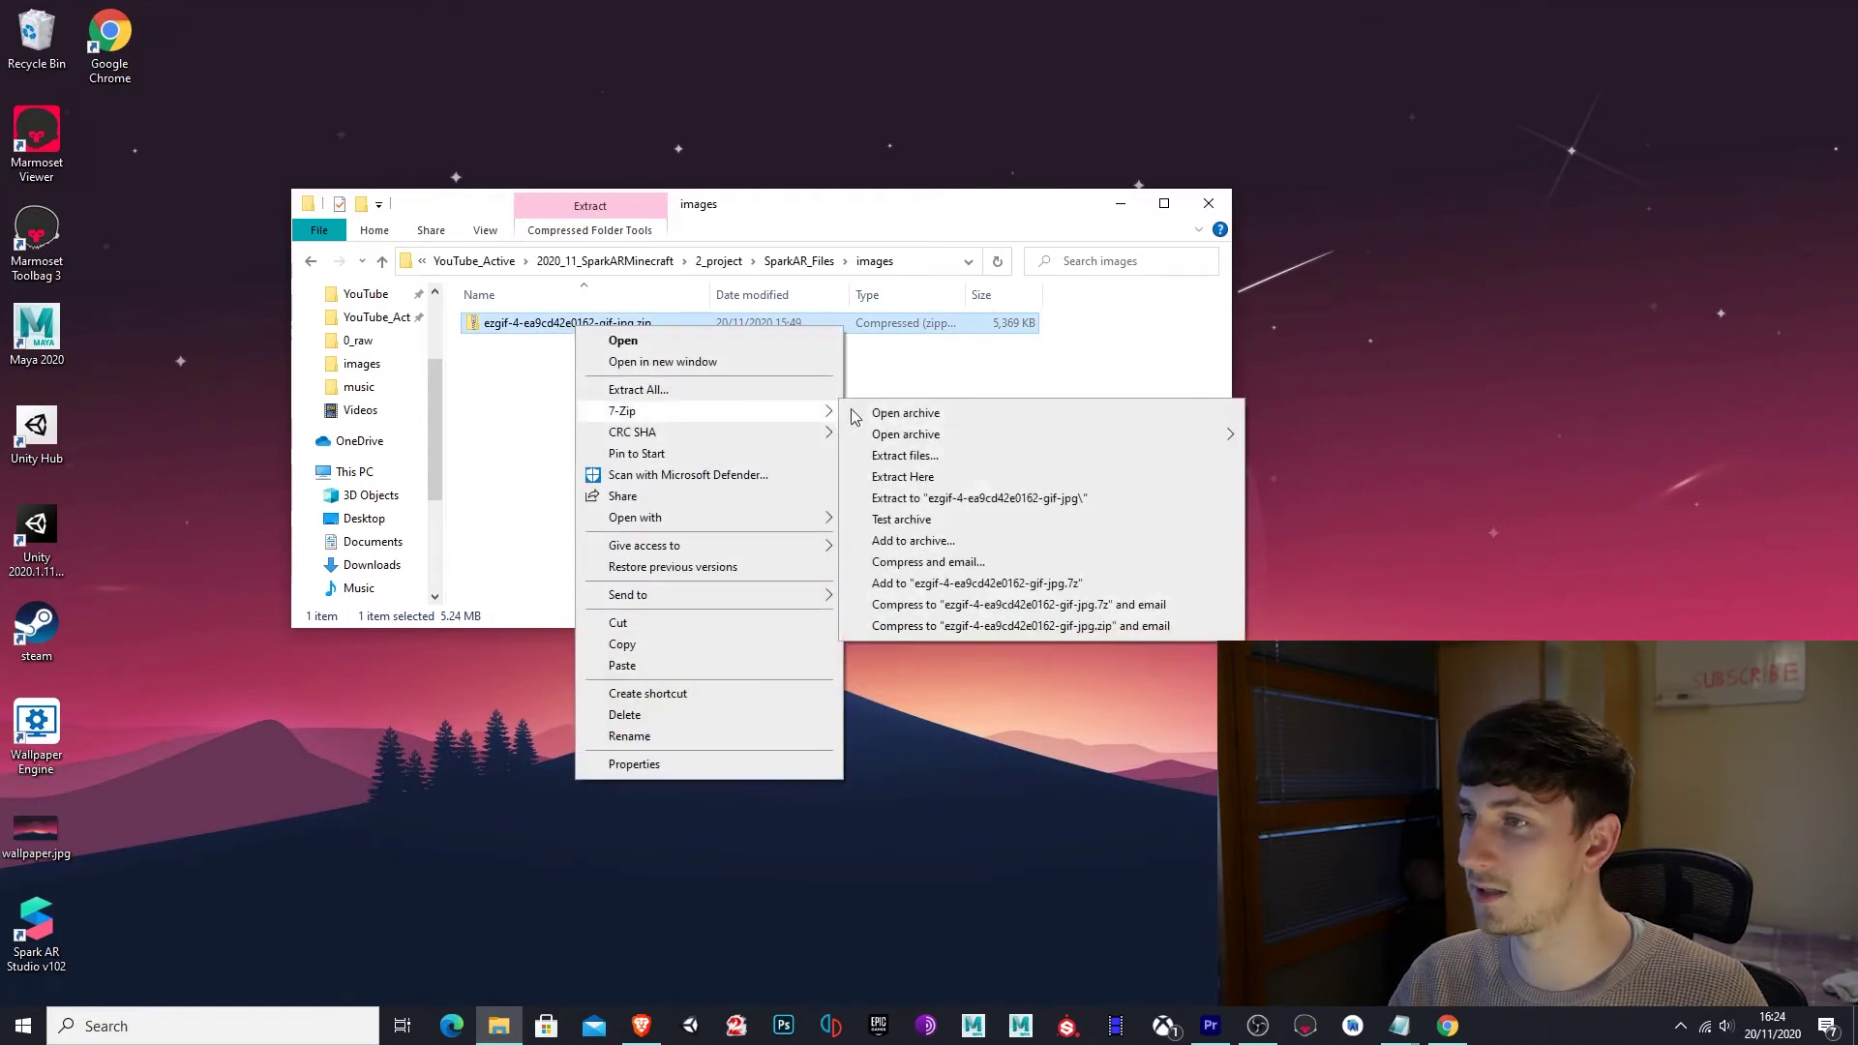
{"action": "left_click", "coordinate": [929, 461]}
{"action": "left_click", "coordinate": [958, 630]}
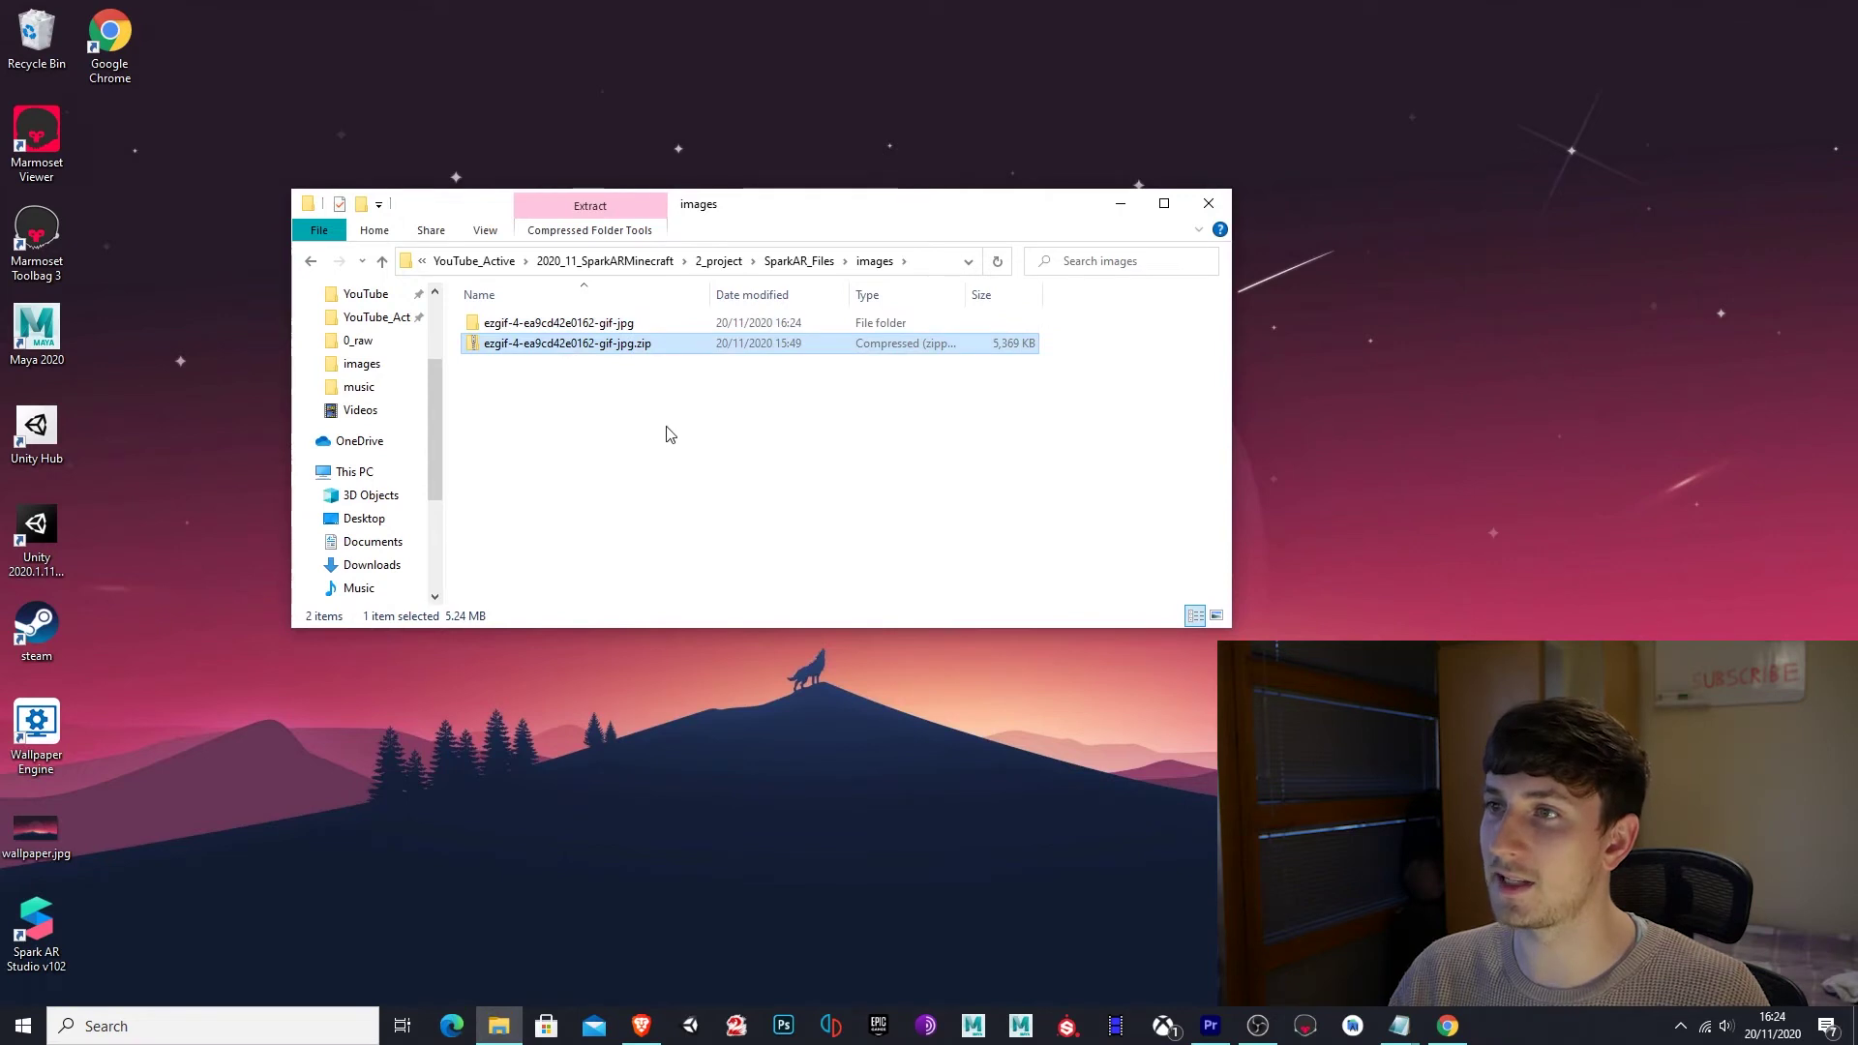
{"action": "double_click", "coordinate": [572, 325]}
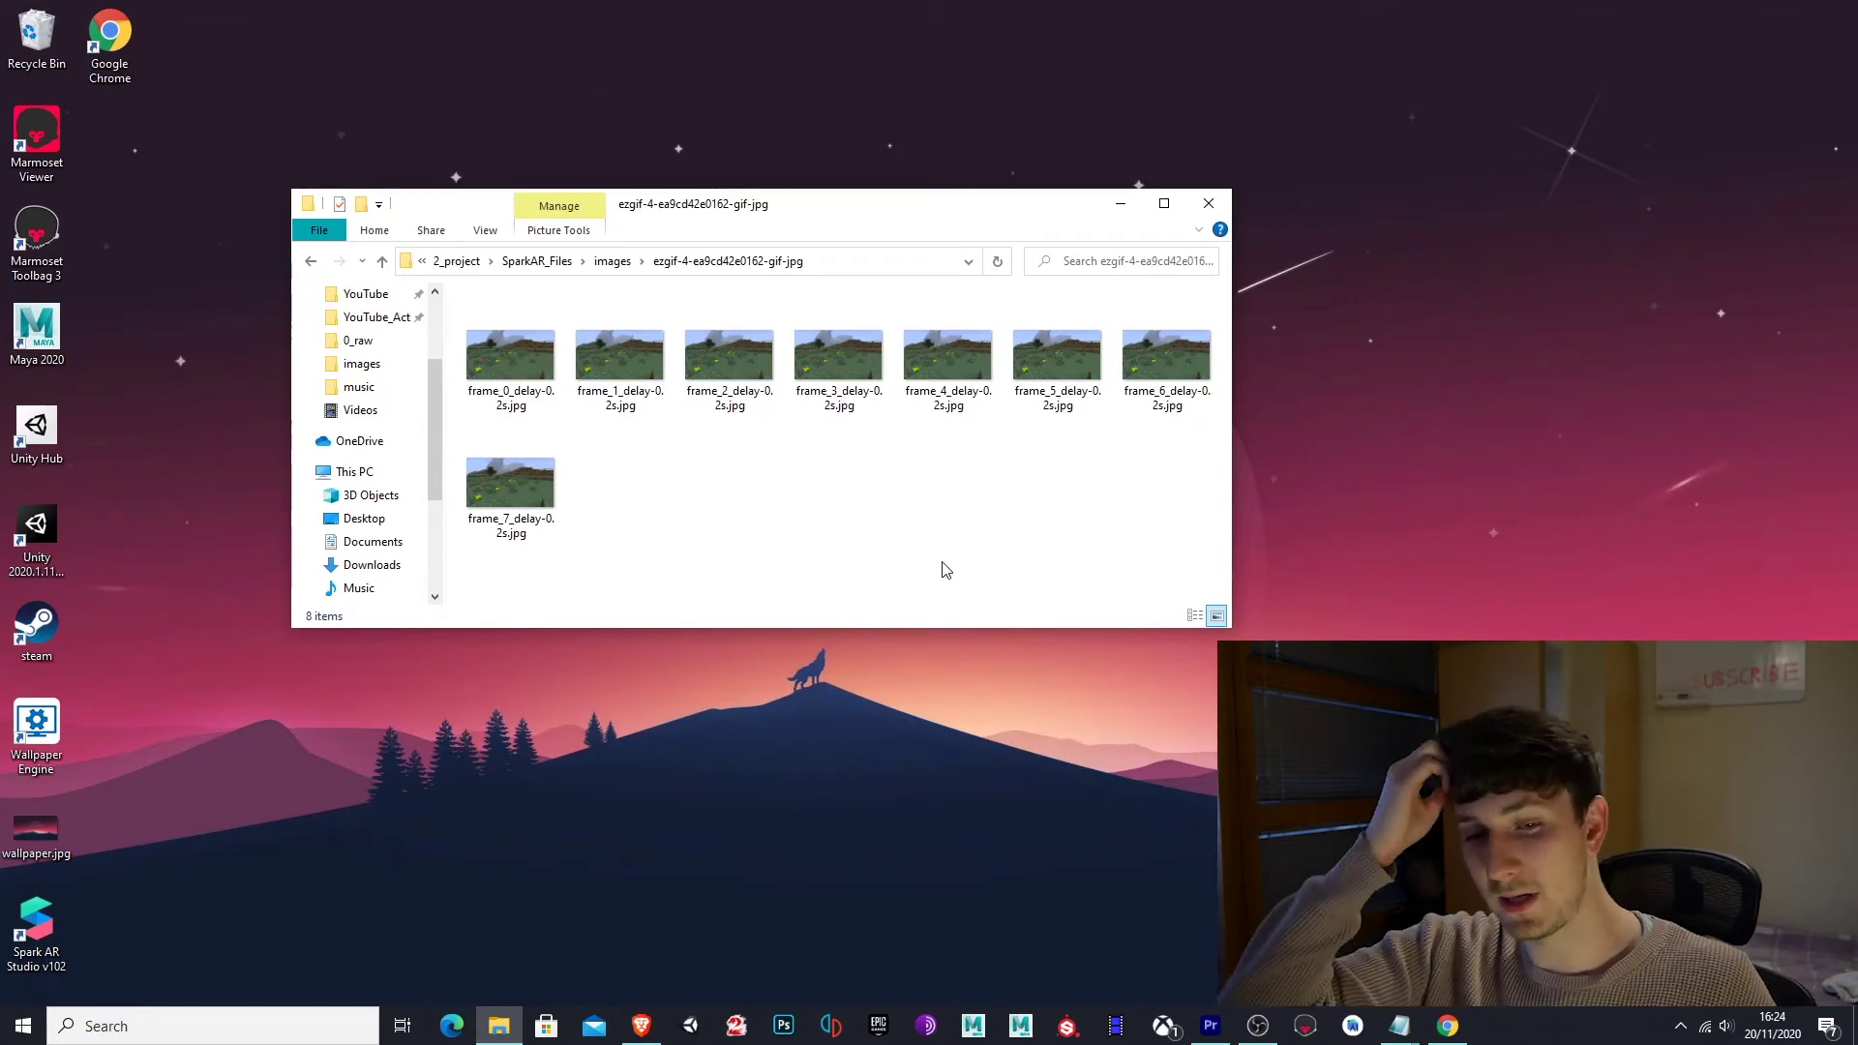
{"action": "left_click", "coordinate": [595, 740]}
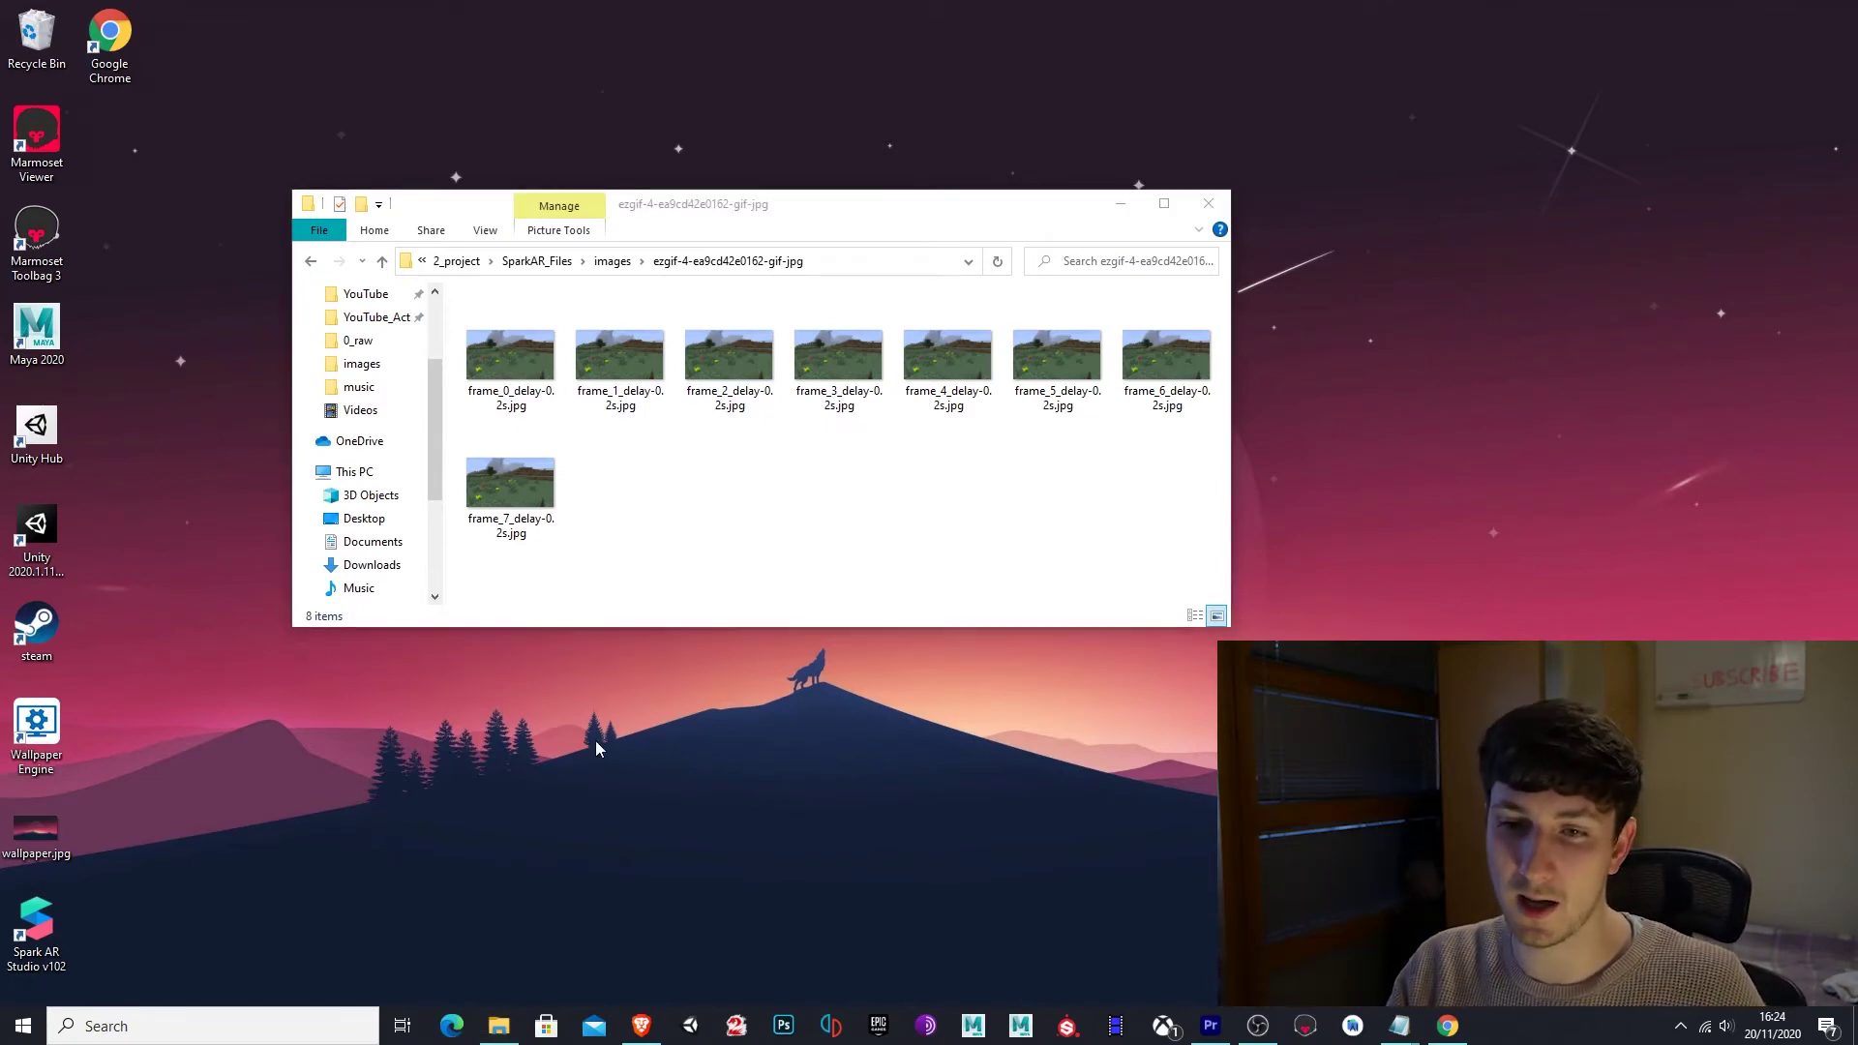
Launch Spark AR Studio, create a Background template project, and select background_mat.
{"action": "double_click", "coordinate": [36, 929]}
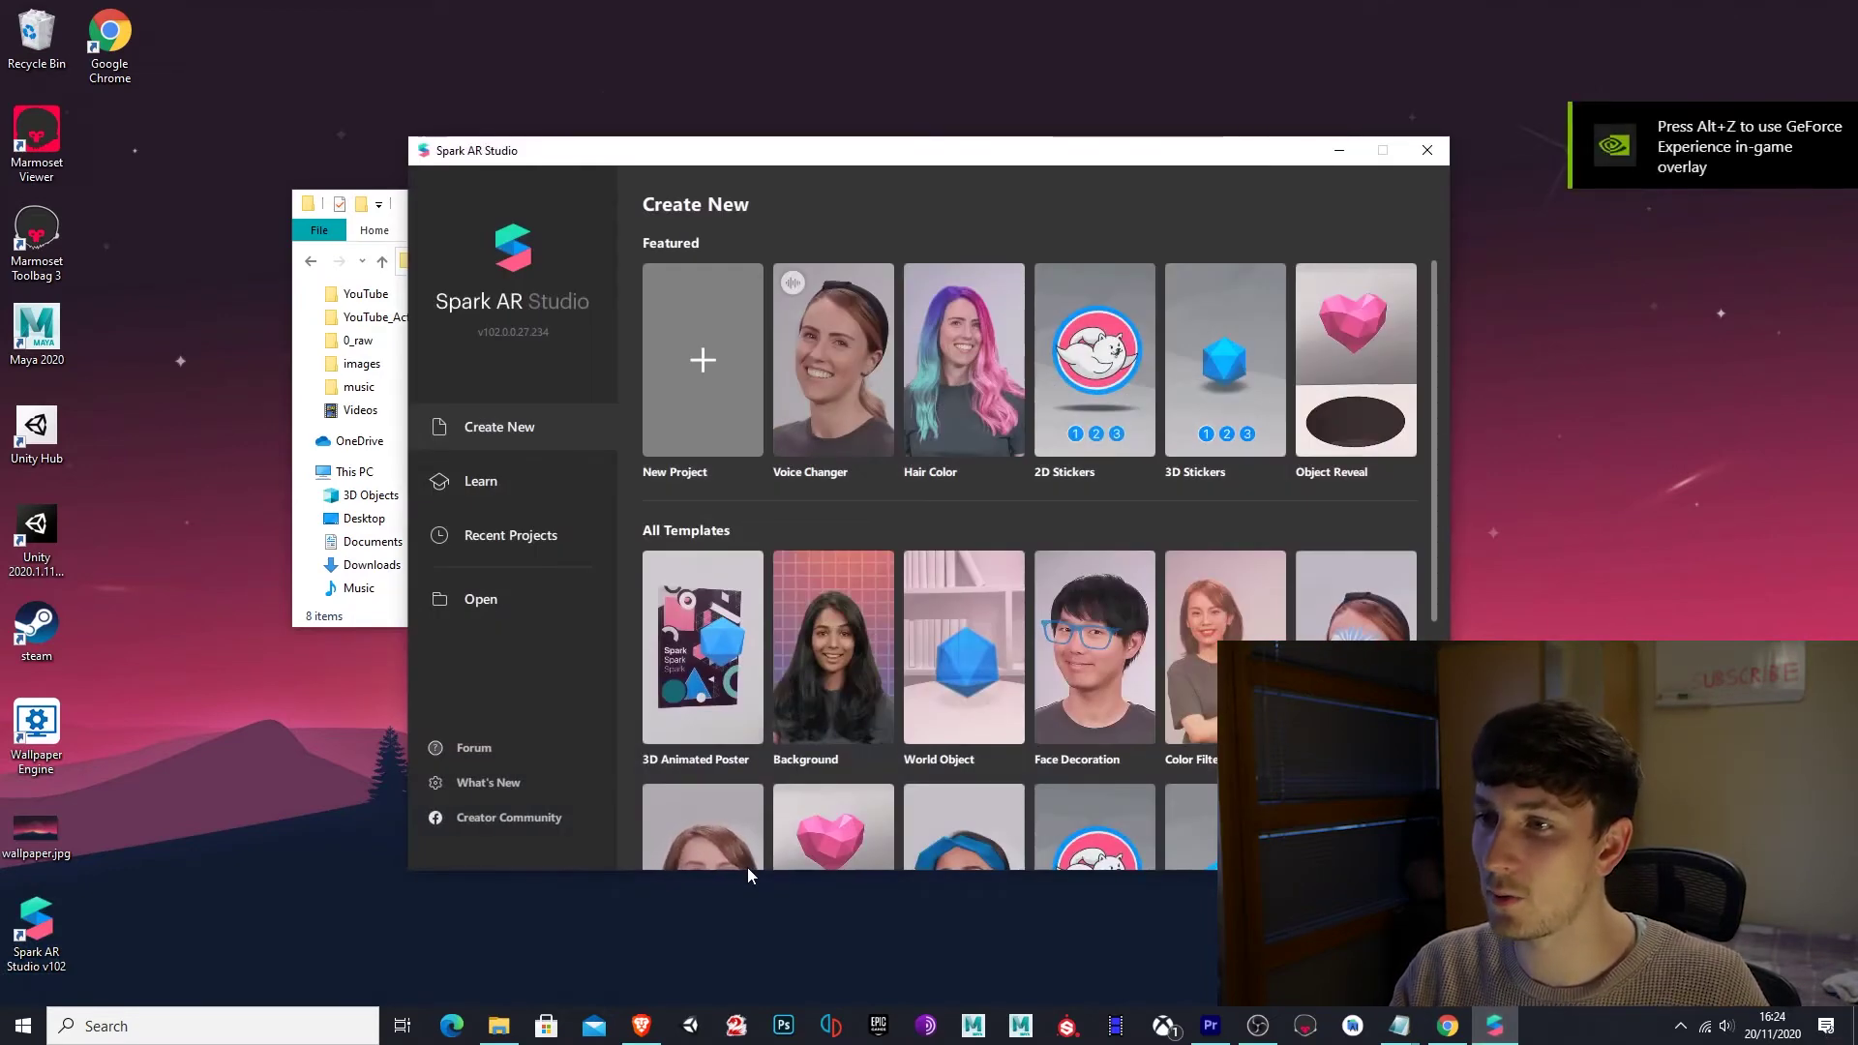
{"action": "left_click", "coordinate": [851, 627]}
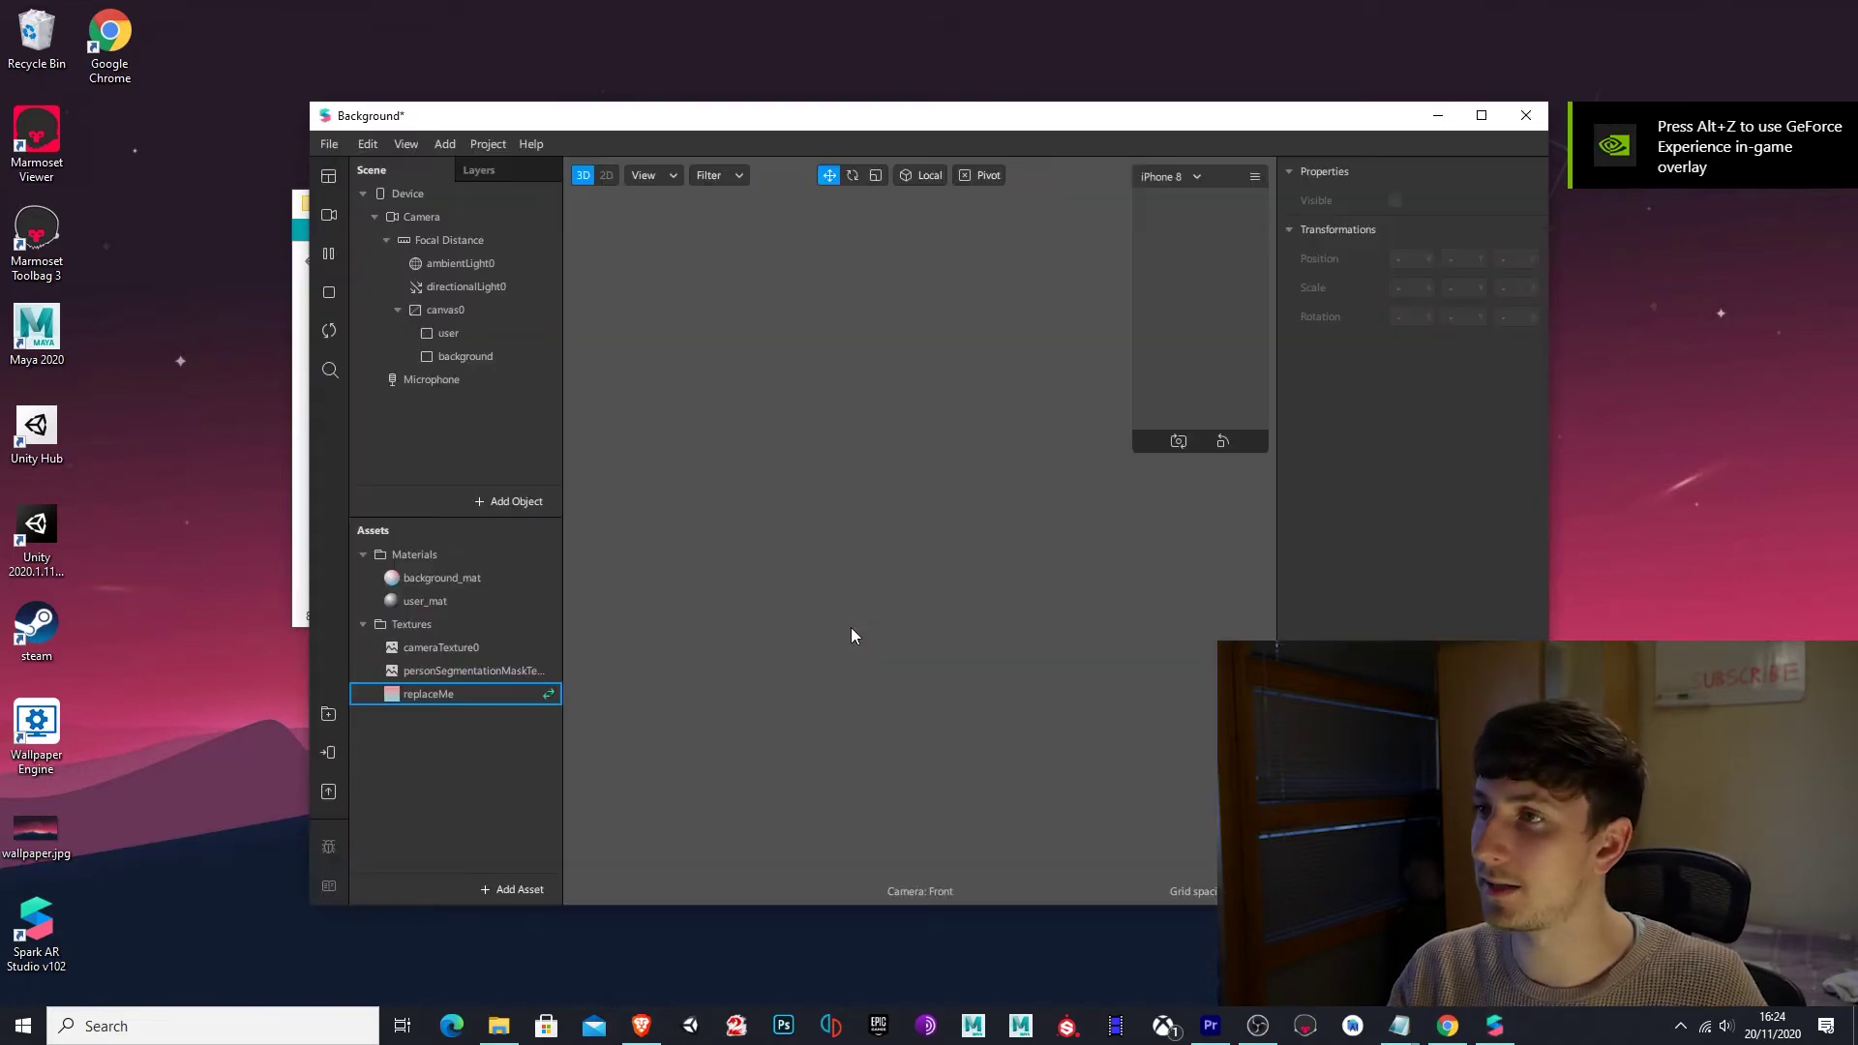
{"action": "left_click", "coordinate": [759, 651]}
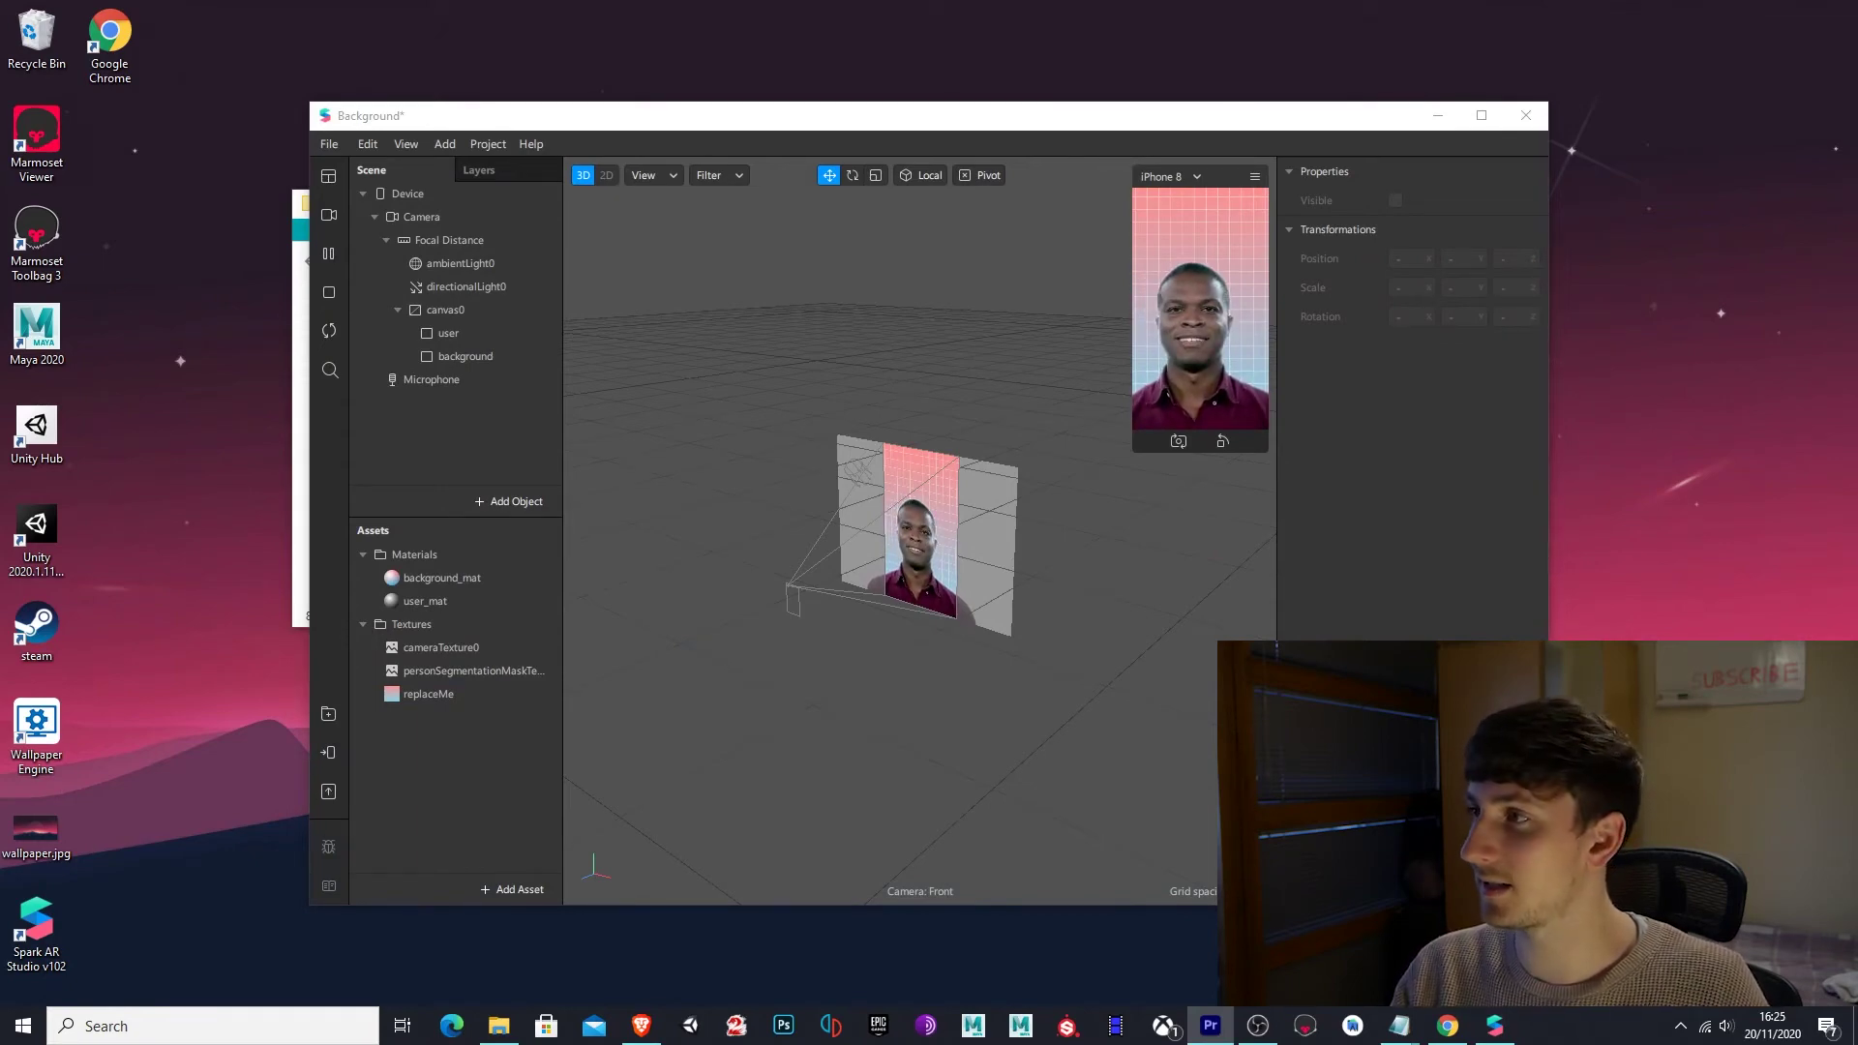
{"action": "left_click", "coordinate": [454, 571]}
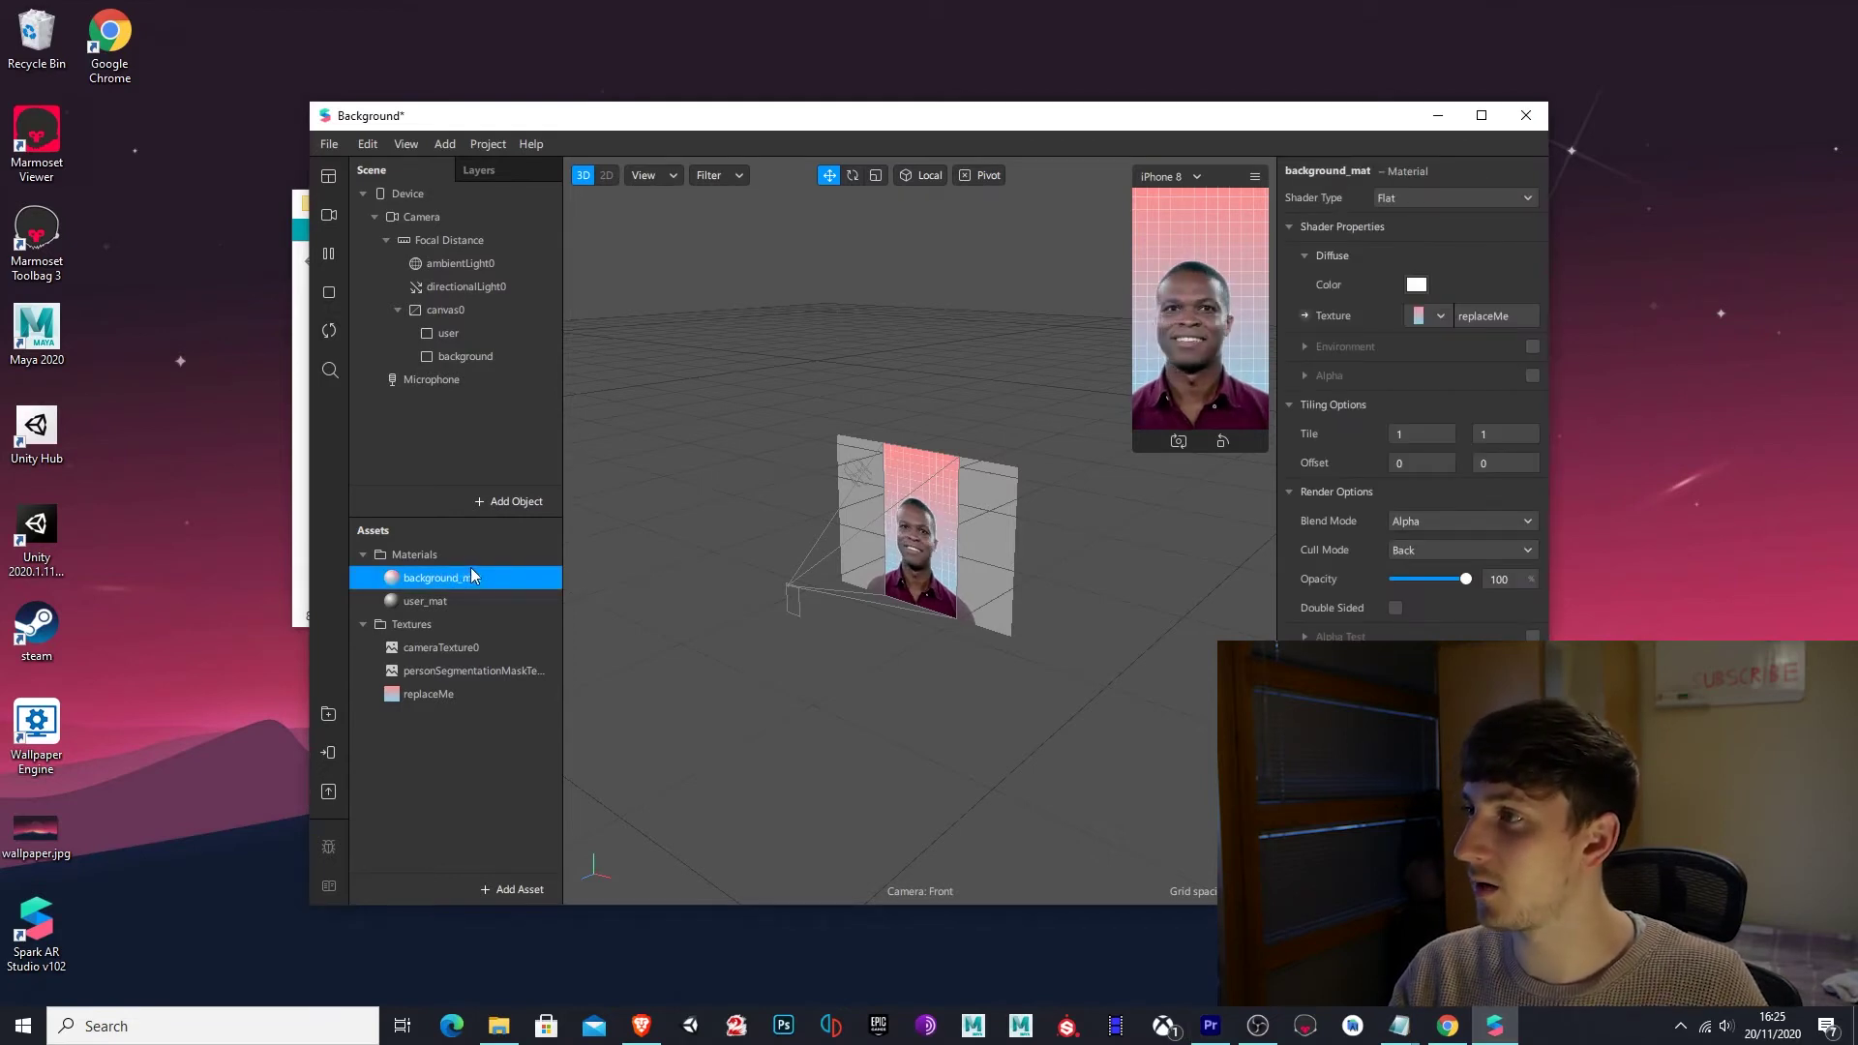
Set background_mat's texture to a new animation sequence named BGMinecraft.
{"action": "left_click", "coordinate": [1448, 316]}
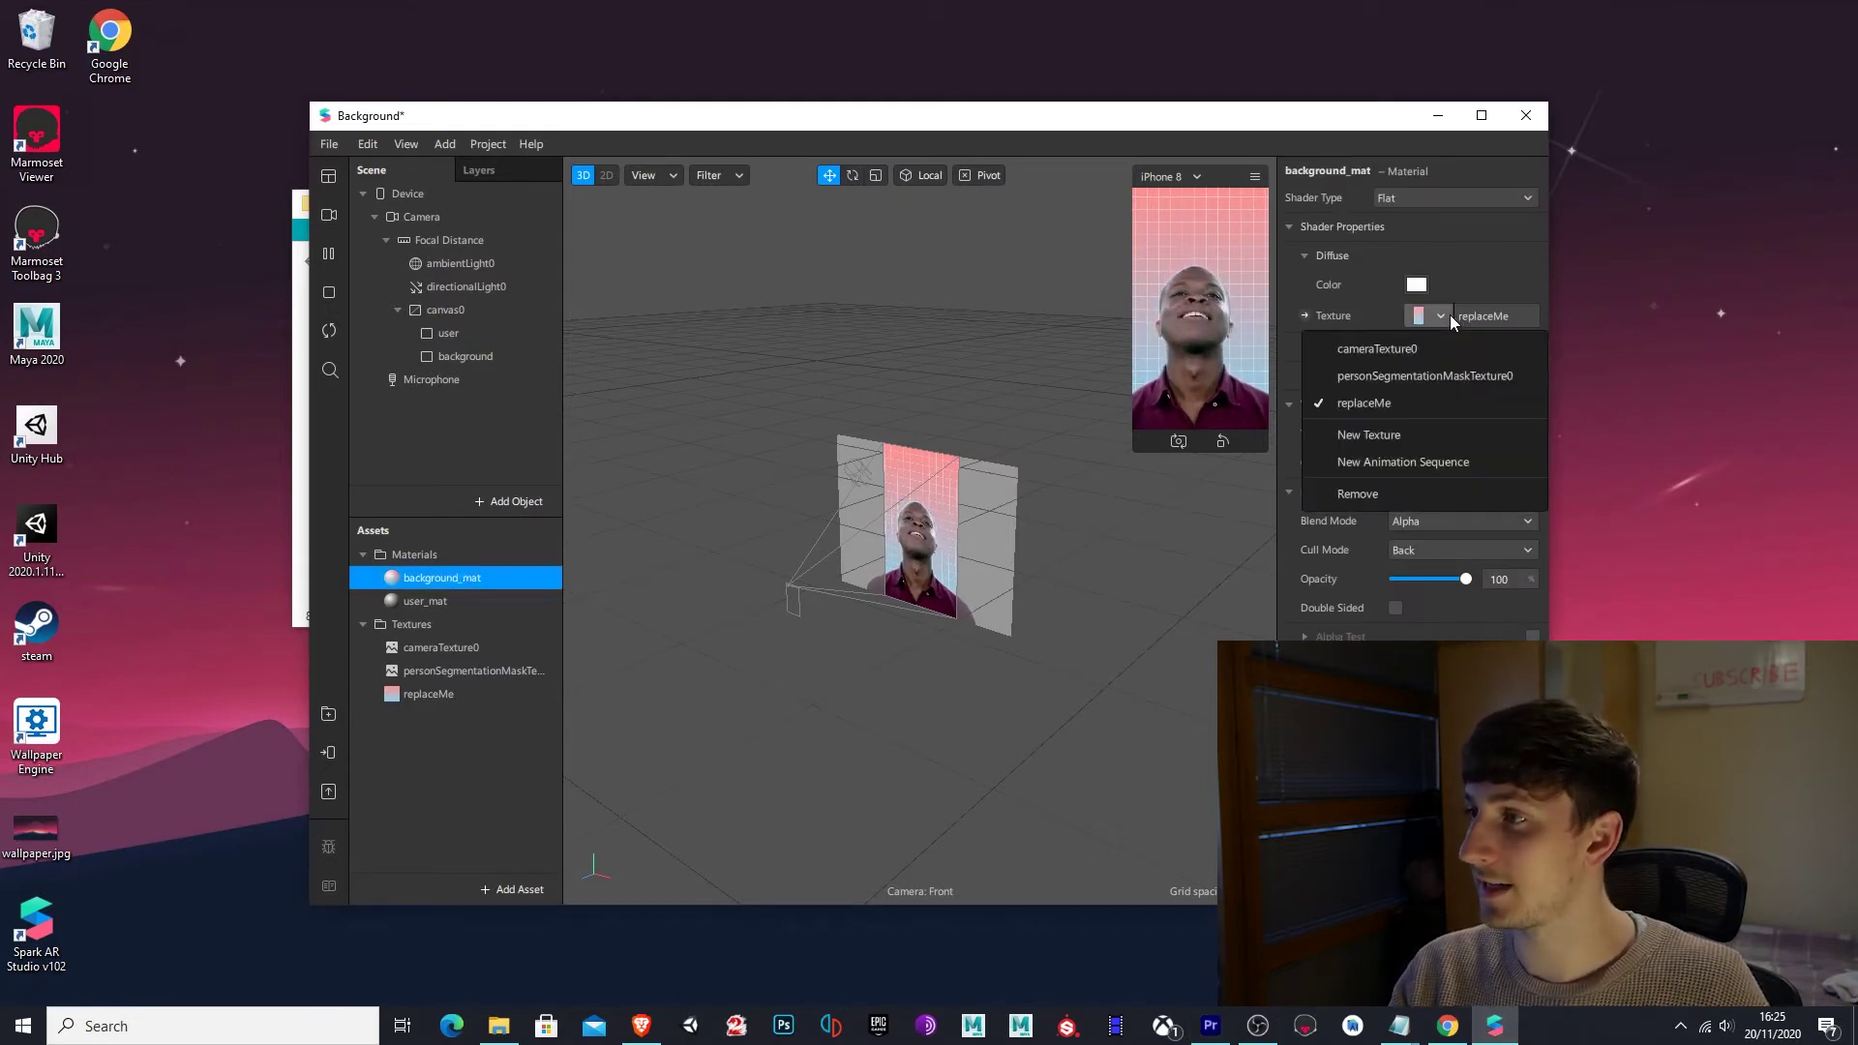
{"action": "left_click", "coordinate": [1419, 462]}
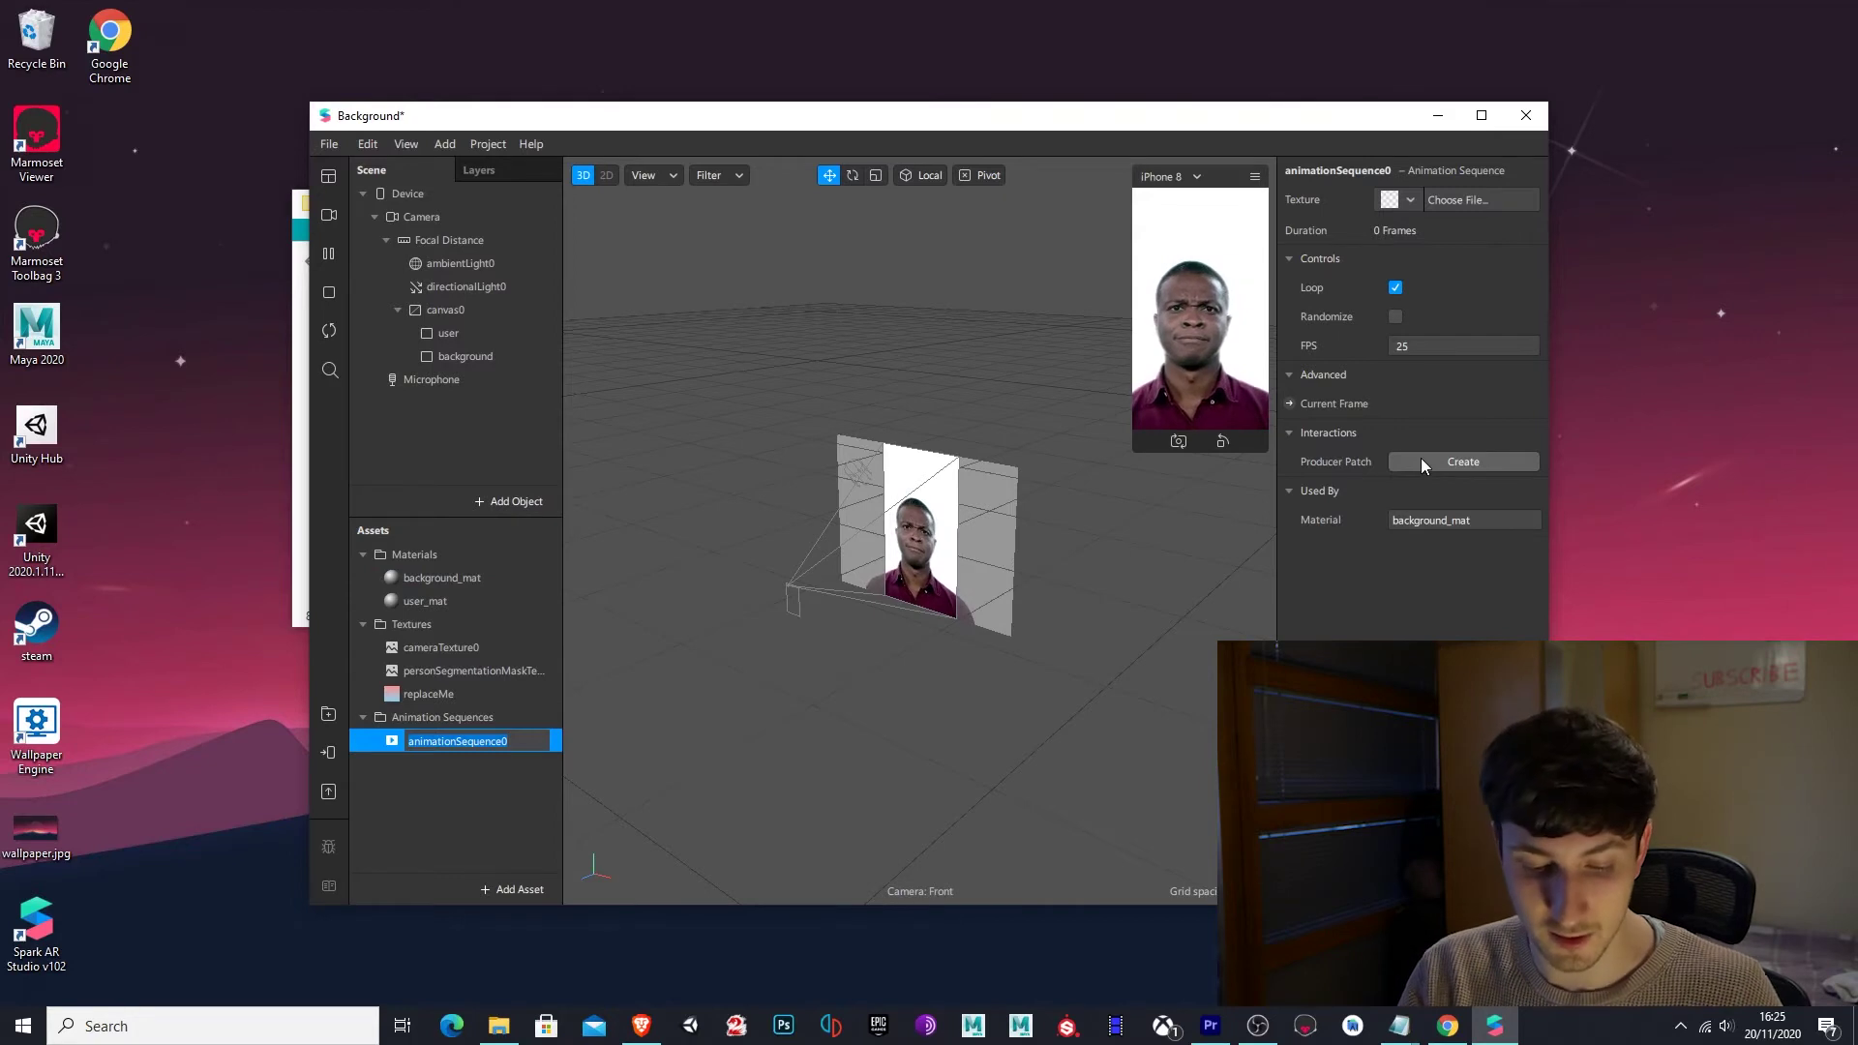
{"action": "type", "text": "B"}
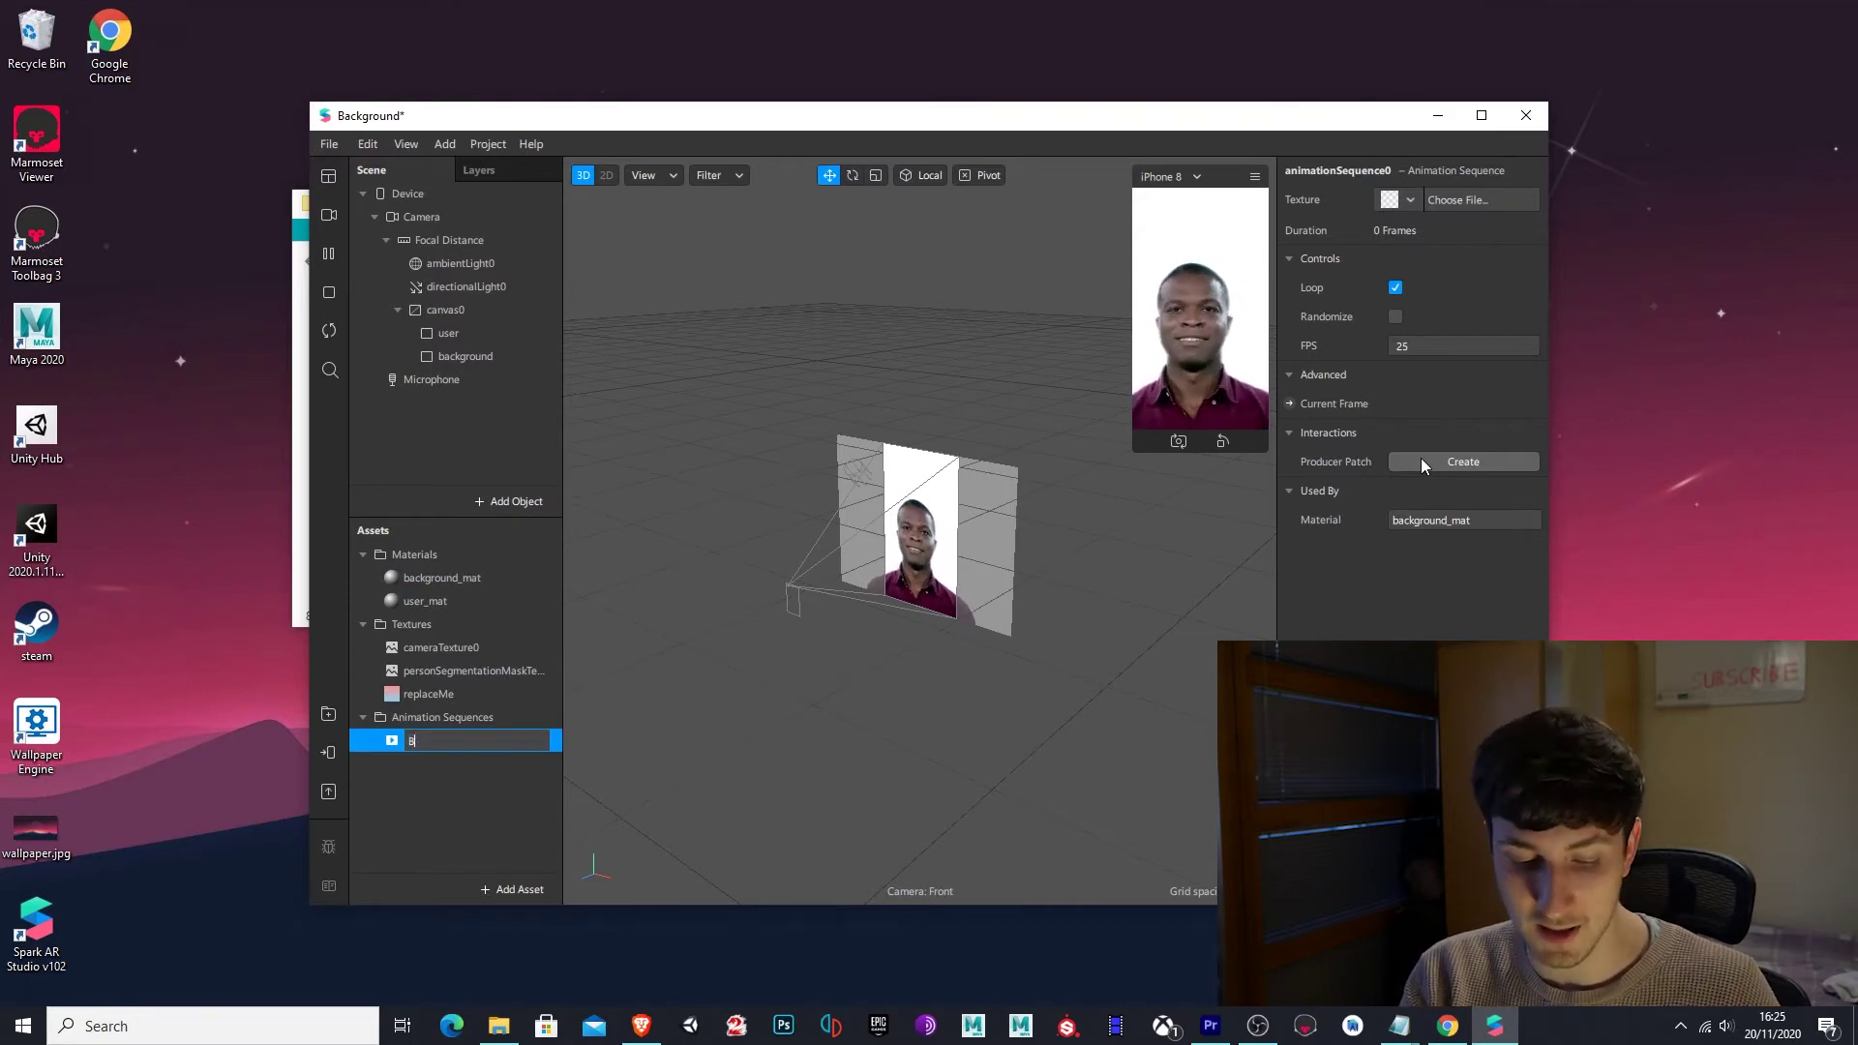
{"action": "type", "text": "G"}
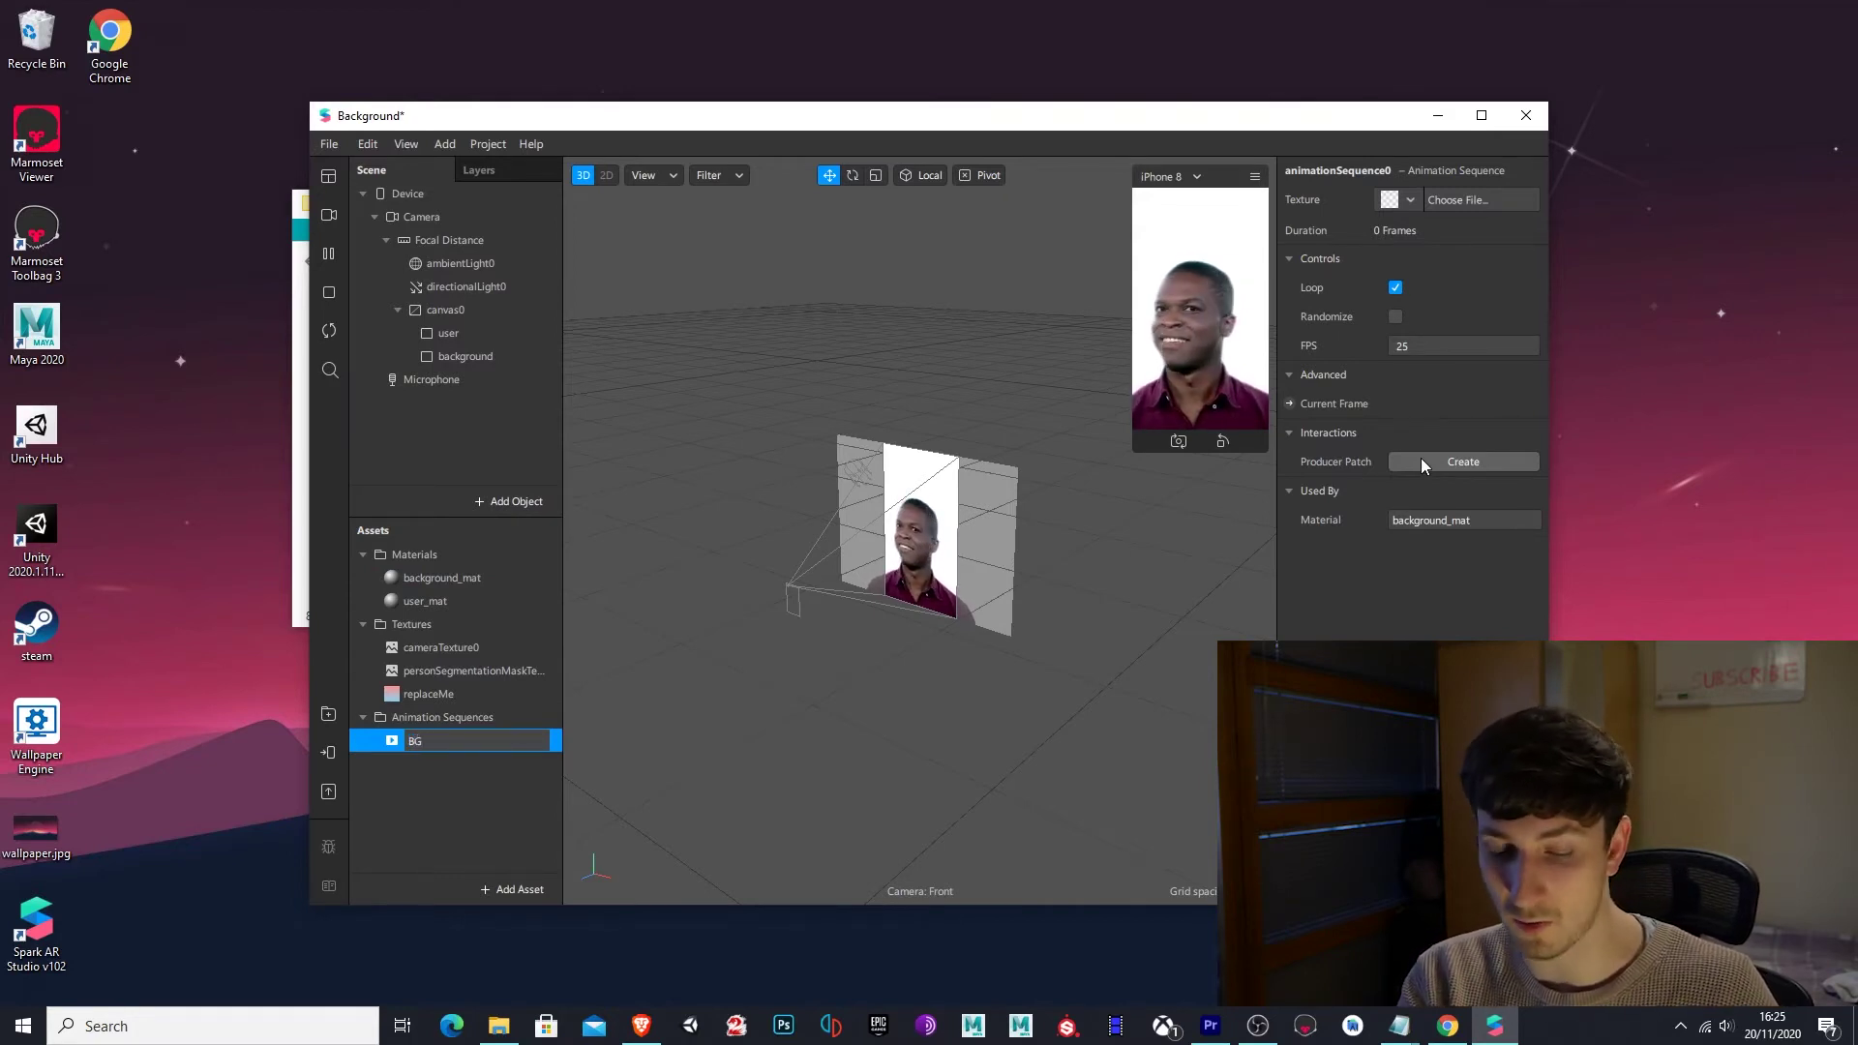
{"action": "type", "text": "Minecraft"}
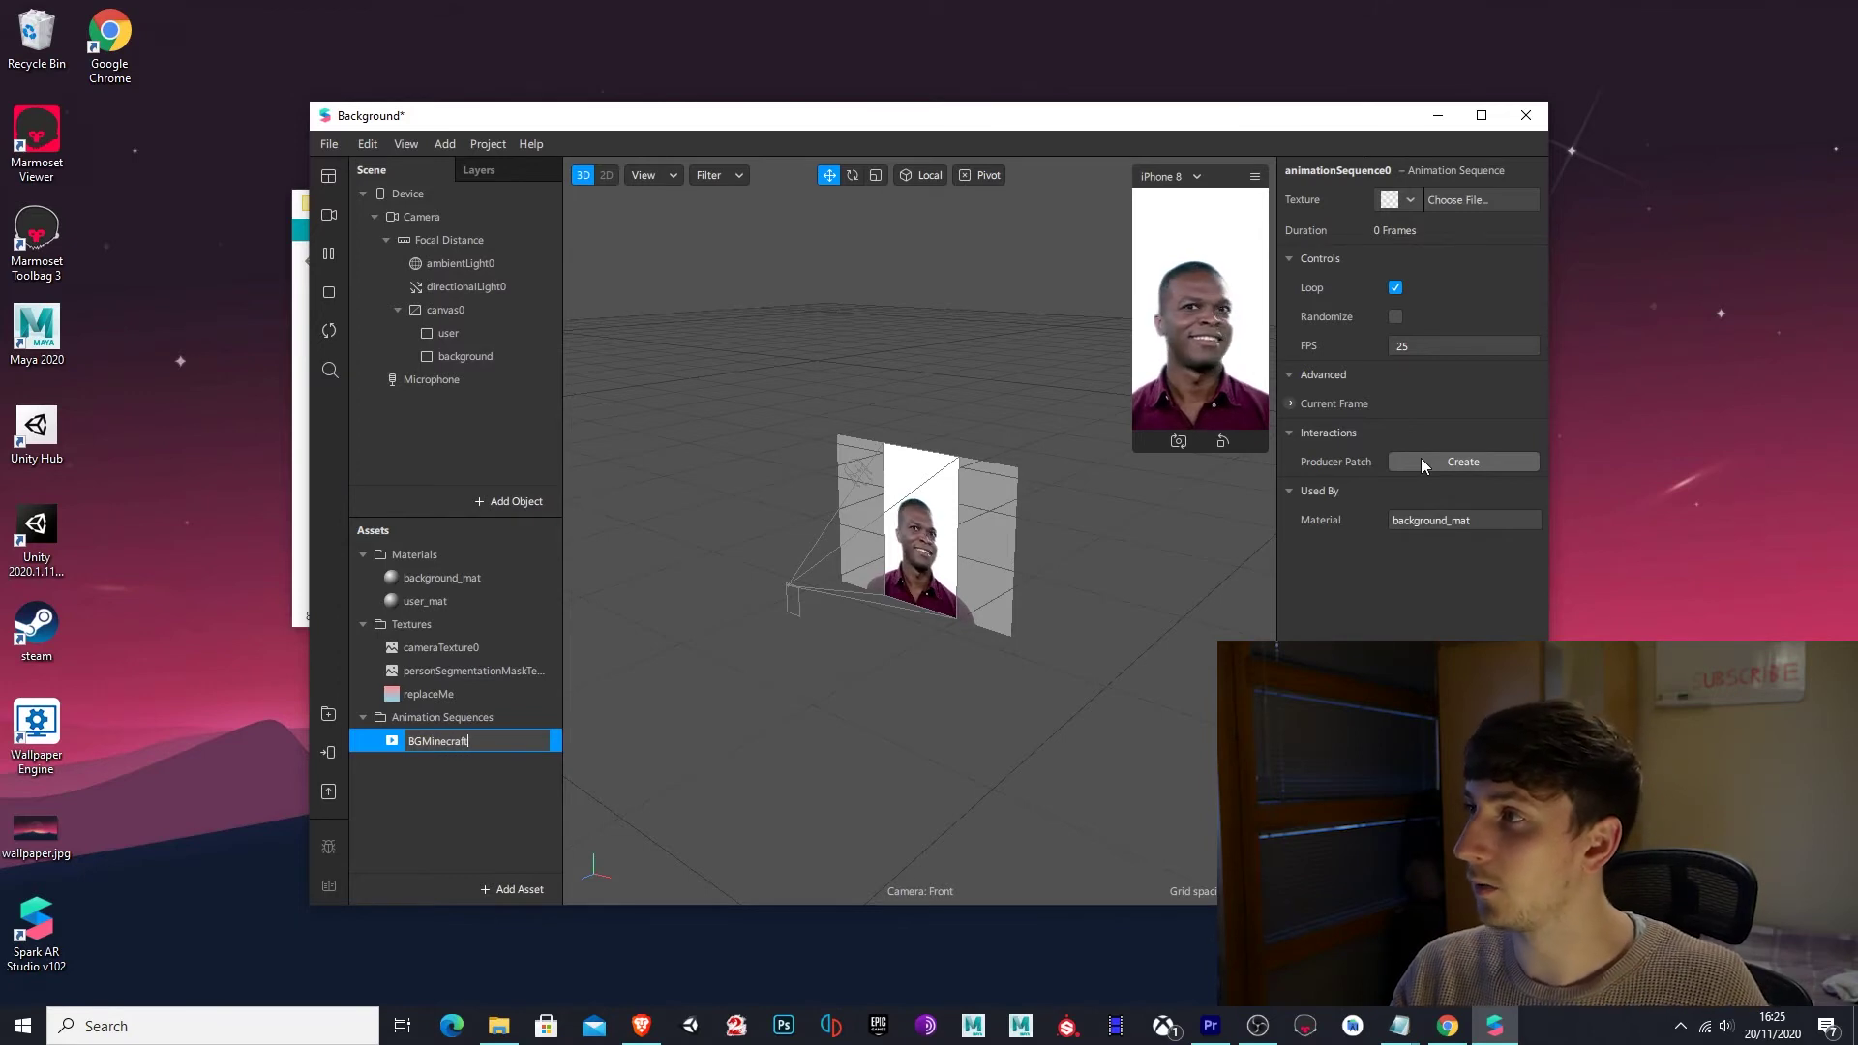
{"action": "key", "text": "Return"}
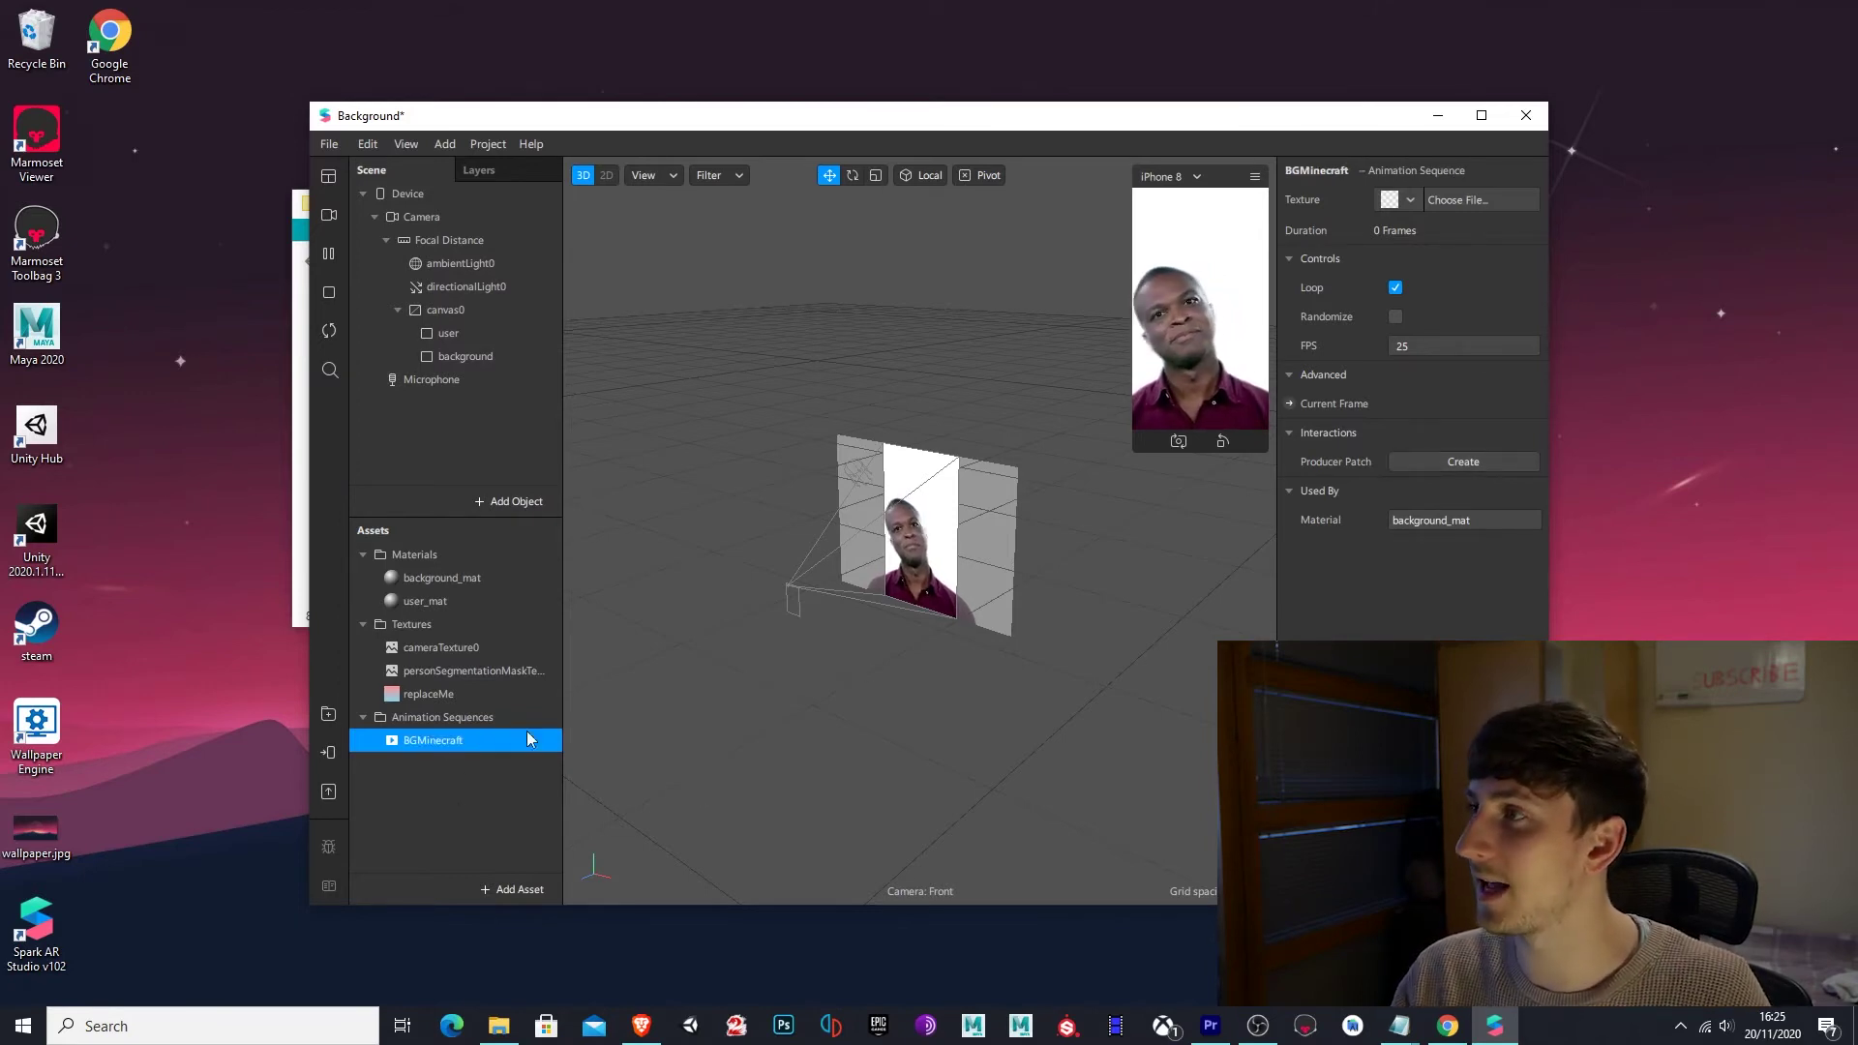
Import frame_0 through frame_7 from the ezgif folder as BGMinecraft's new texture.
{"action": "left_click", "coordinate": [1415, 197]}
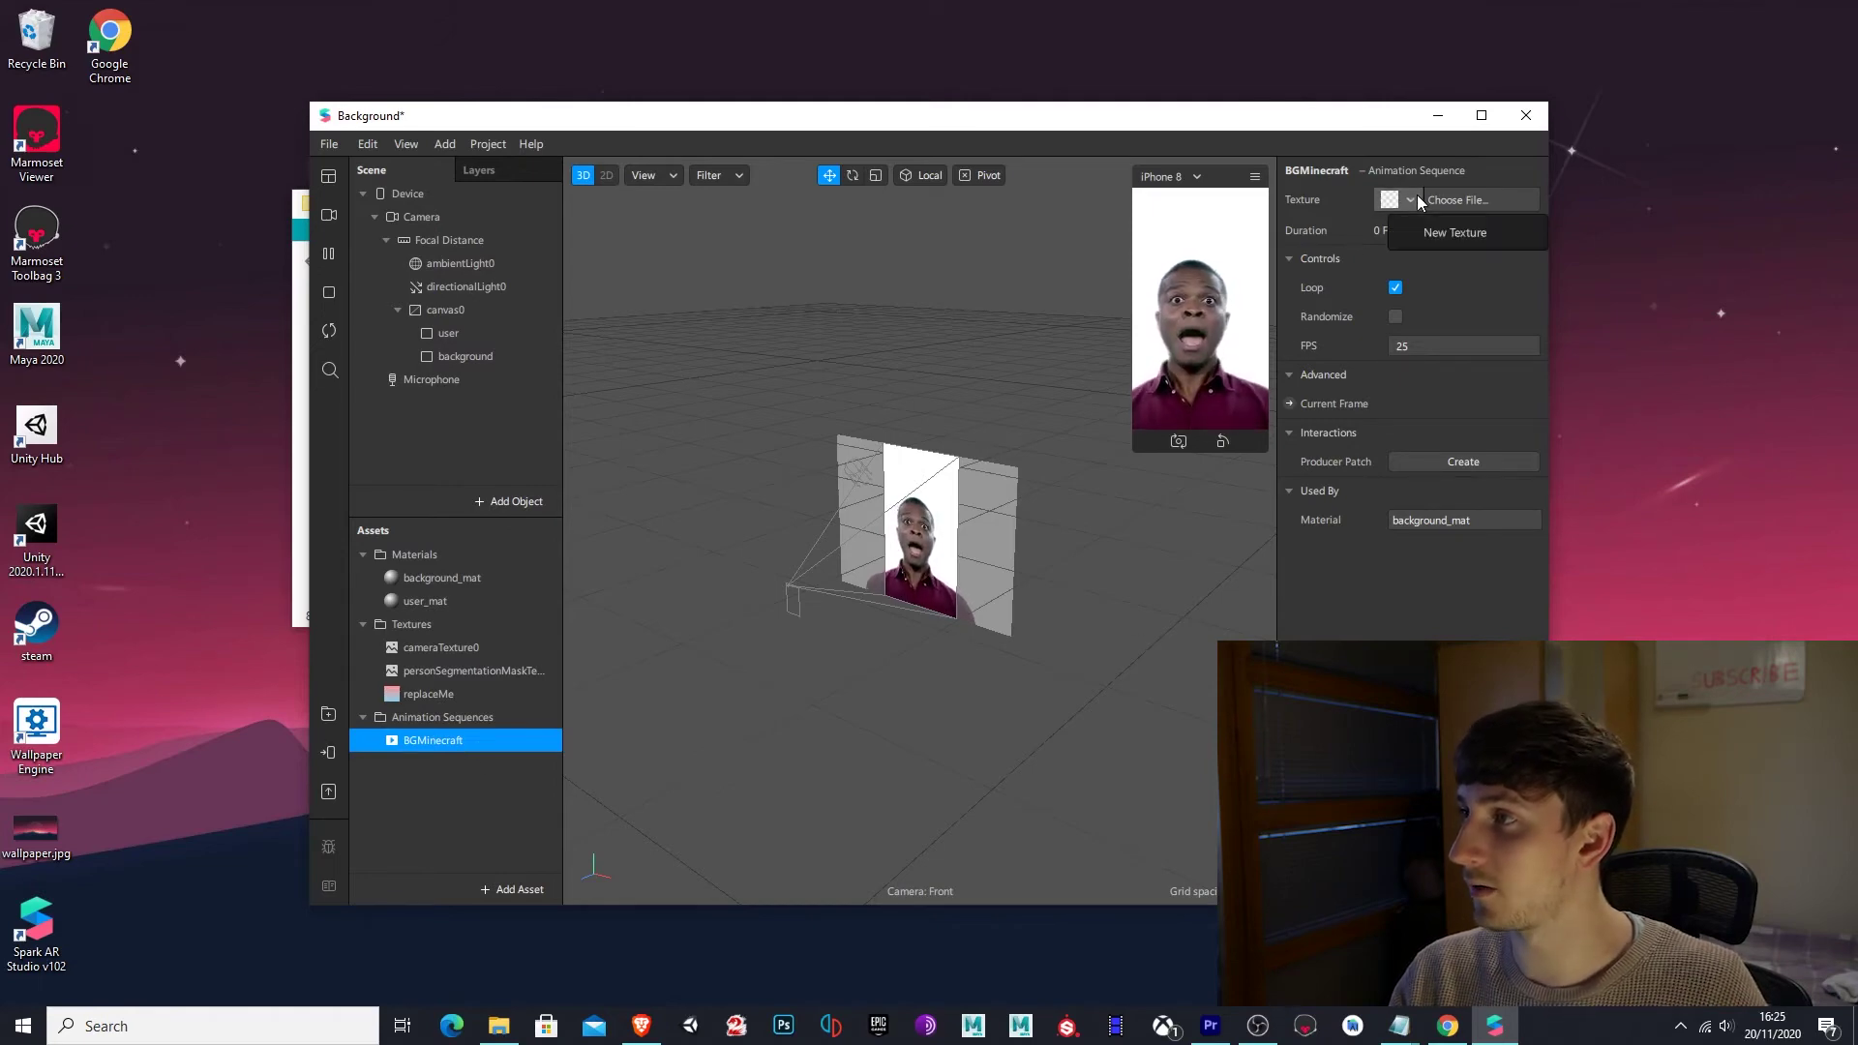
{"action": "left_click", "coordinate": [1447, 234]}
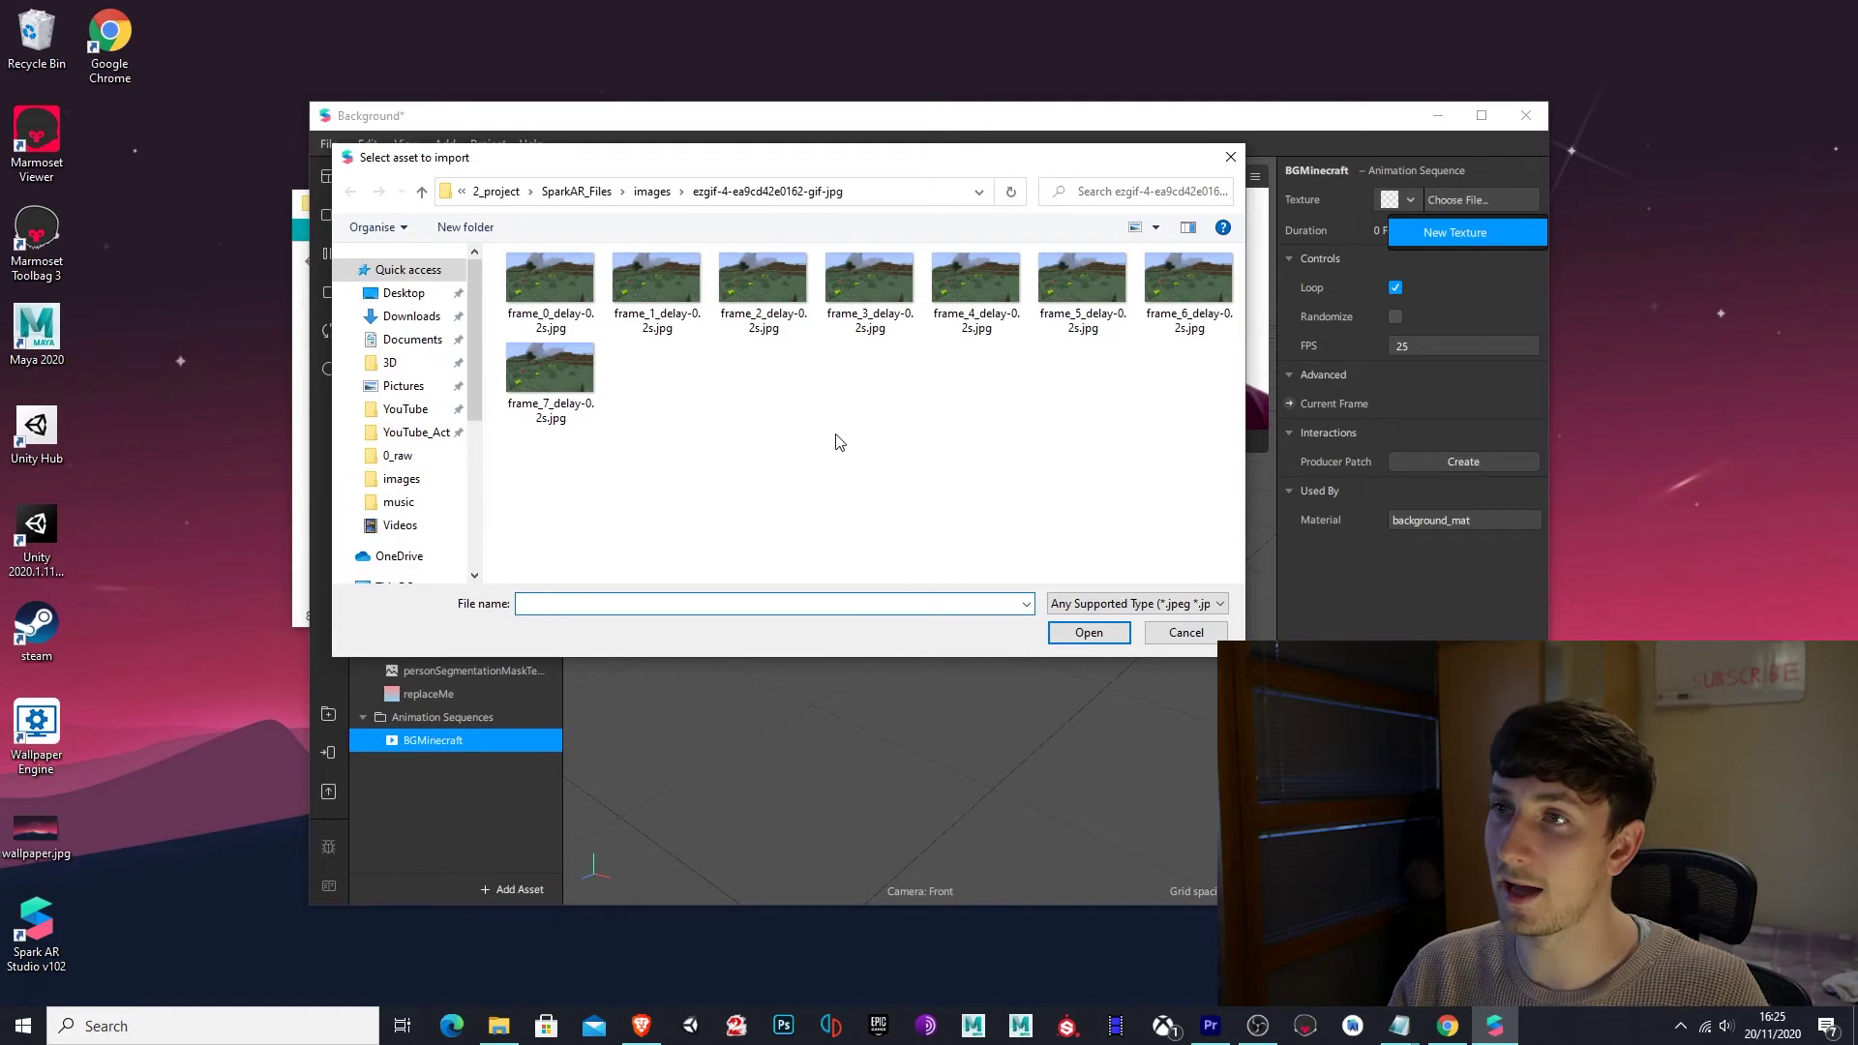
{"action": "left_click", "coordinate": [654, 193]}
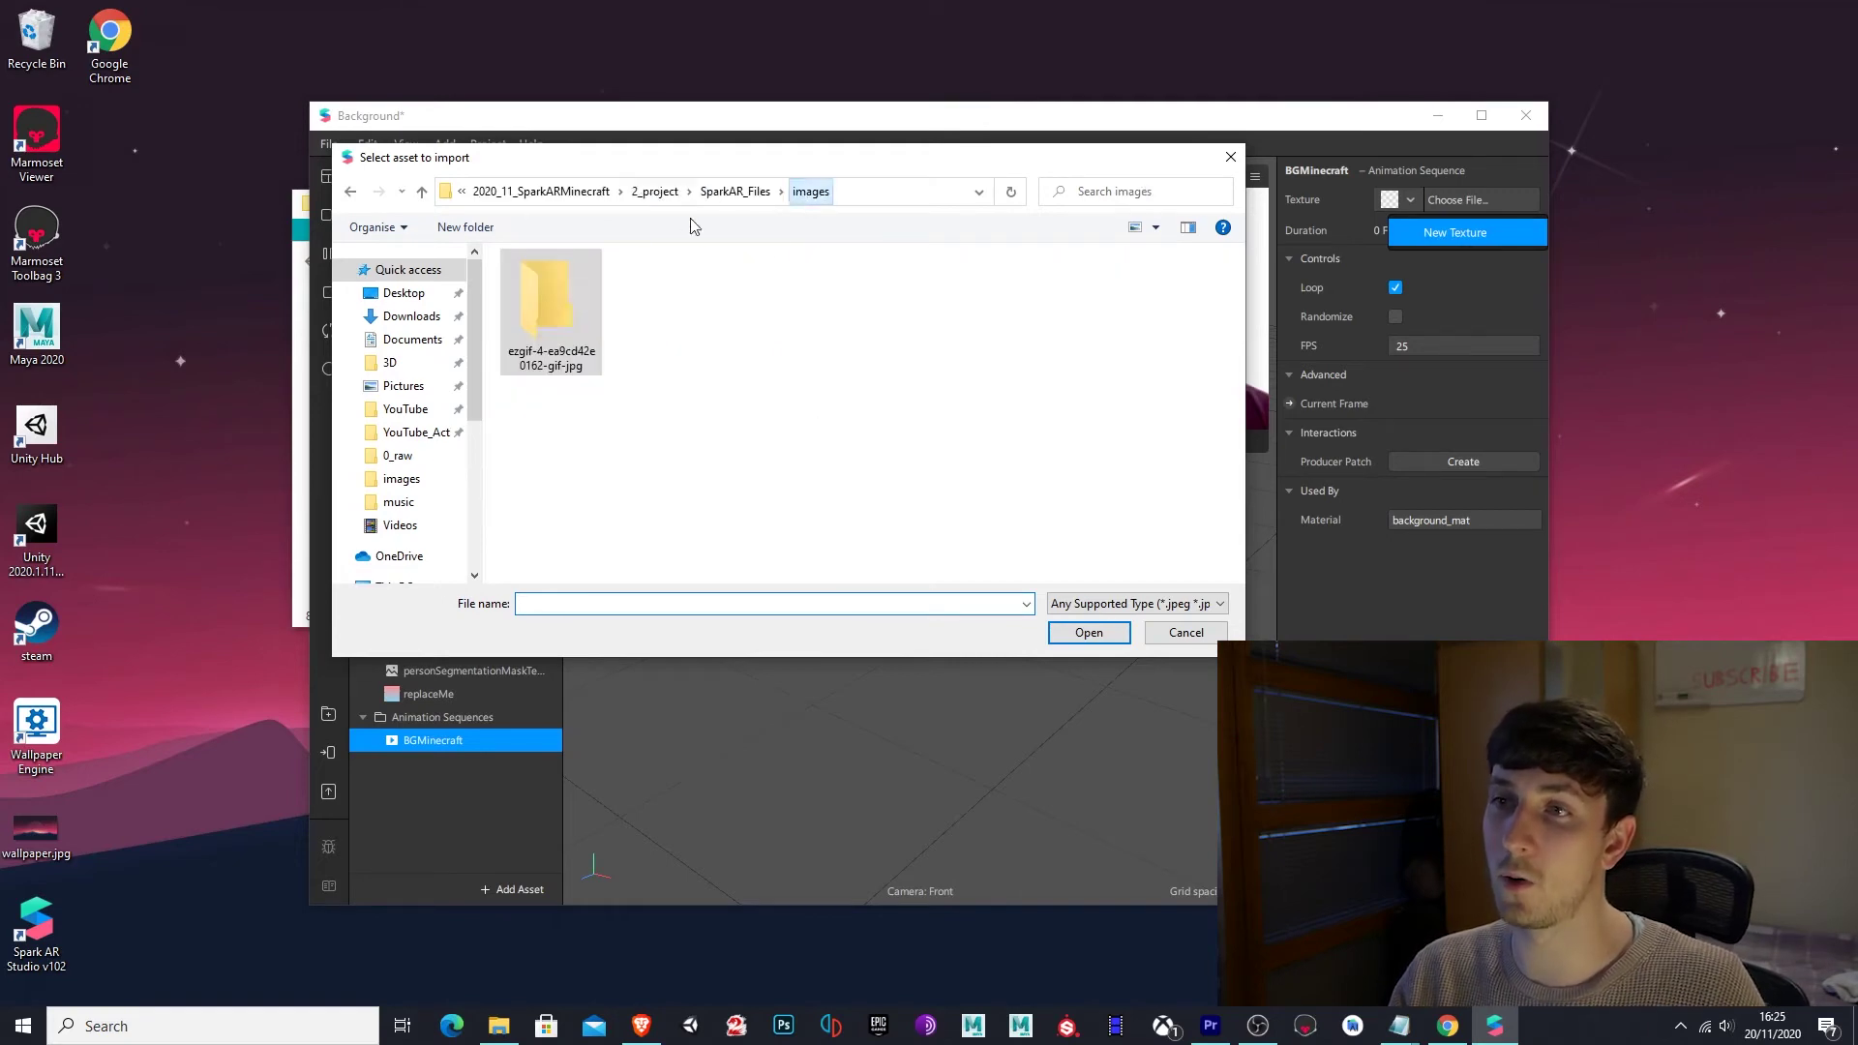
{"action": "double_click", "coordinate": [576, 309]}
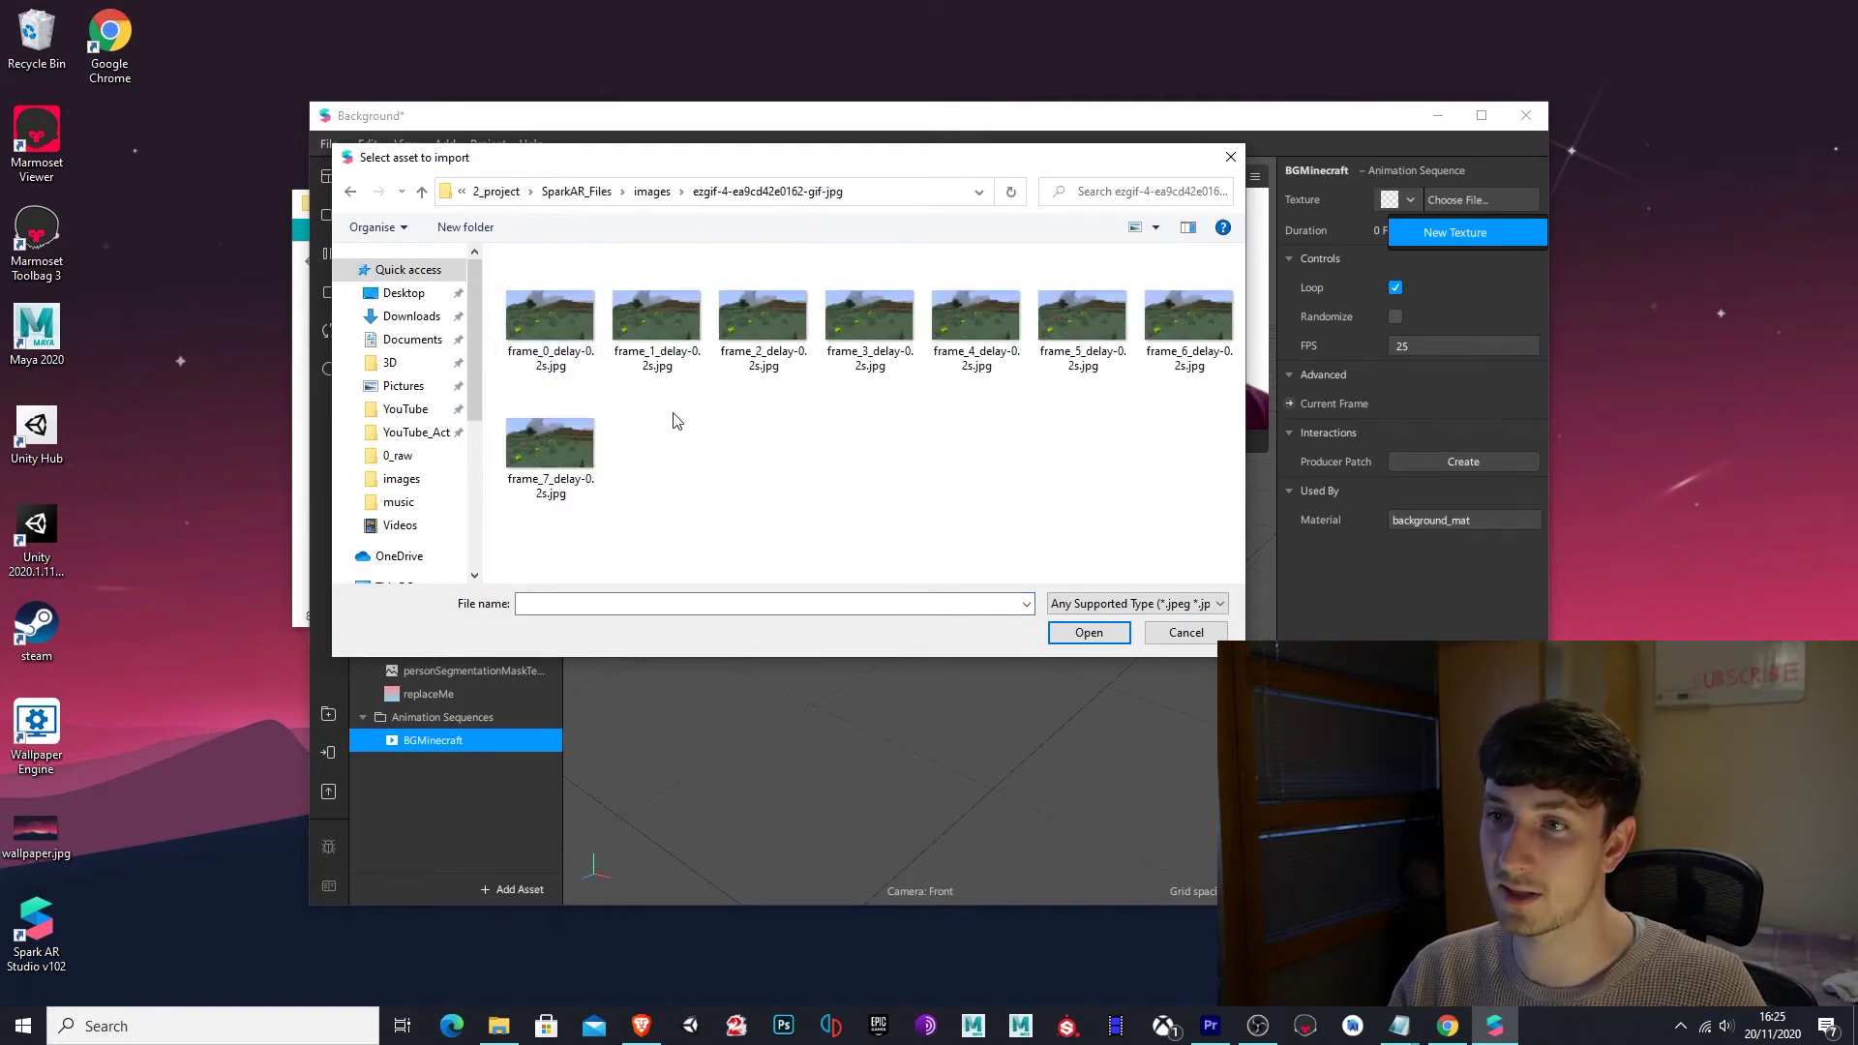
{"action": "left_click", "coordinate": [574, 330]}
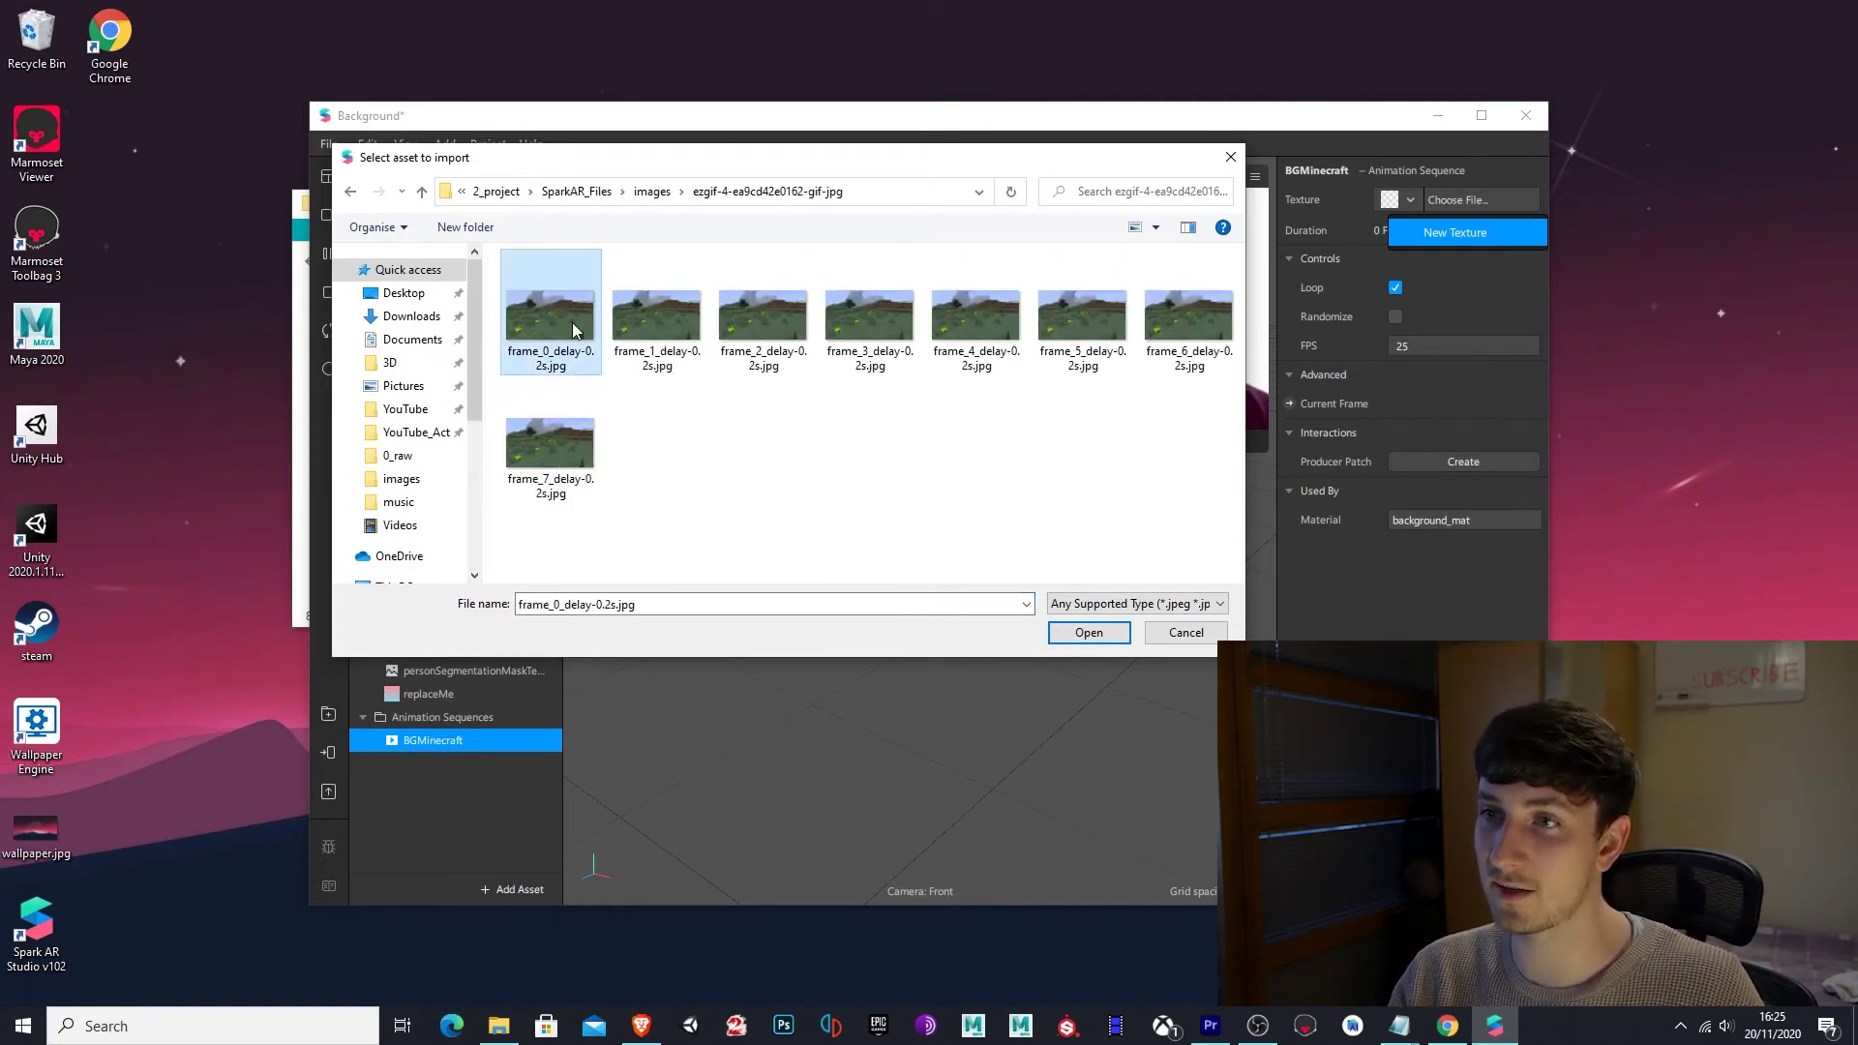
{"action": "left_click", "coordinate": [583, 443], "text": "shift"}
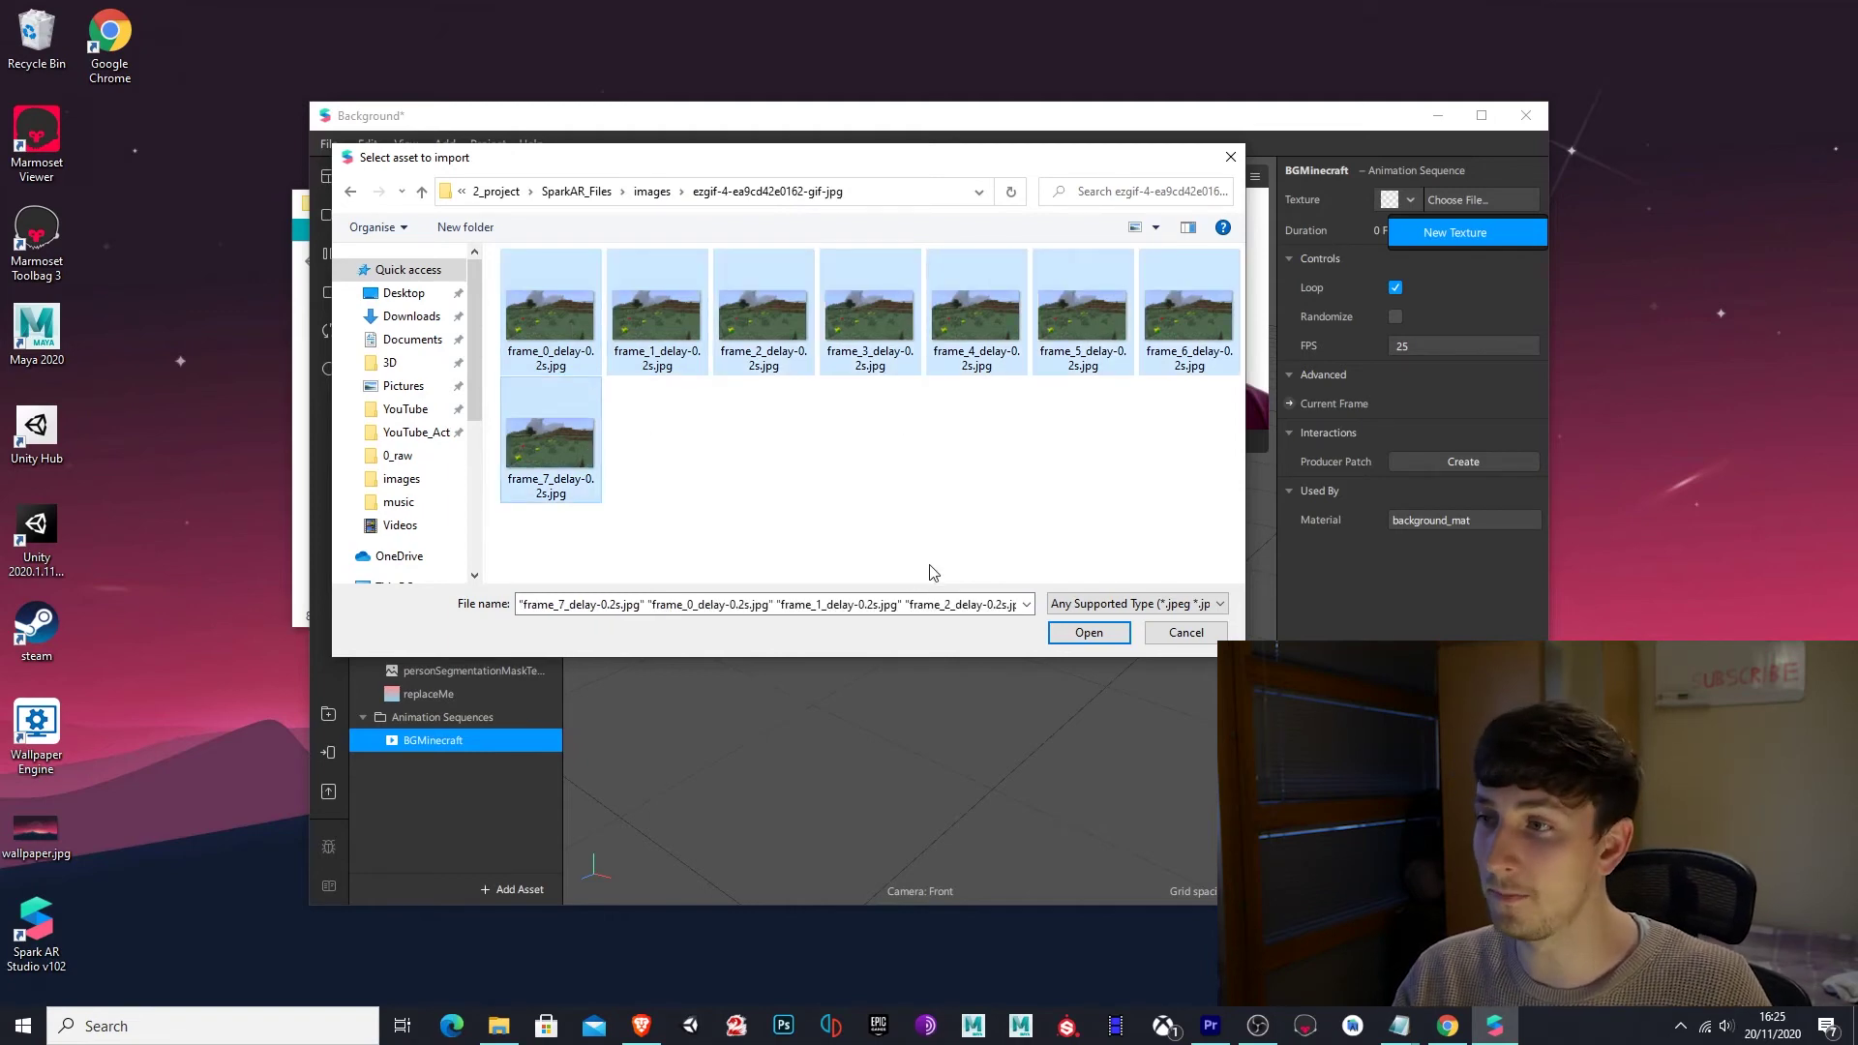
{"action": "left_click", "coordinate": [1088, 633]}
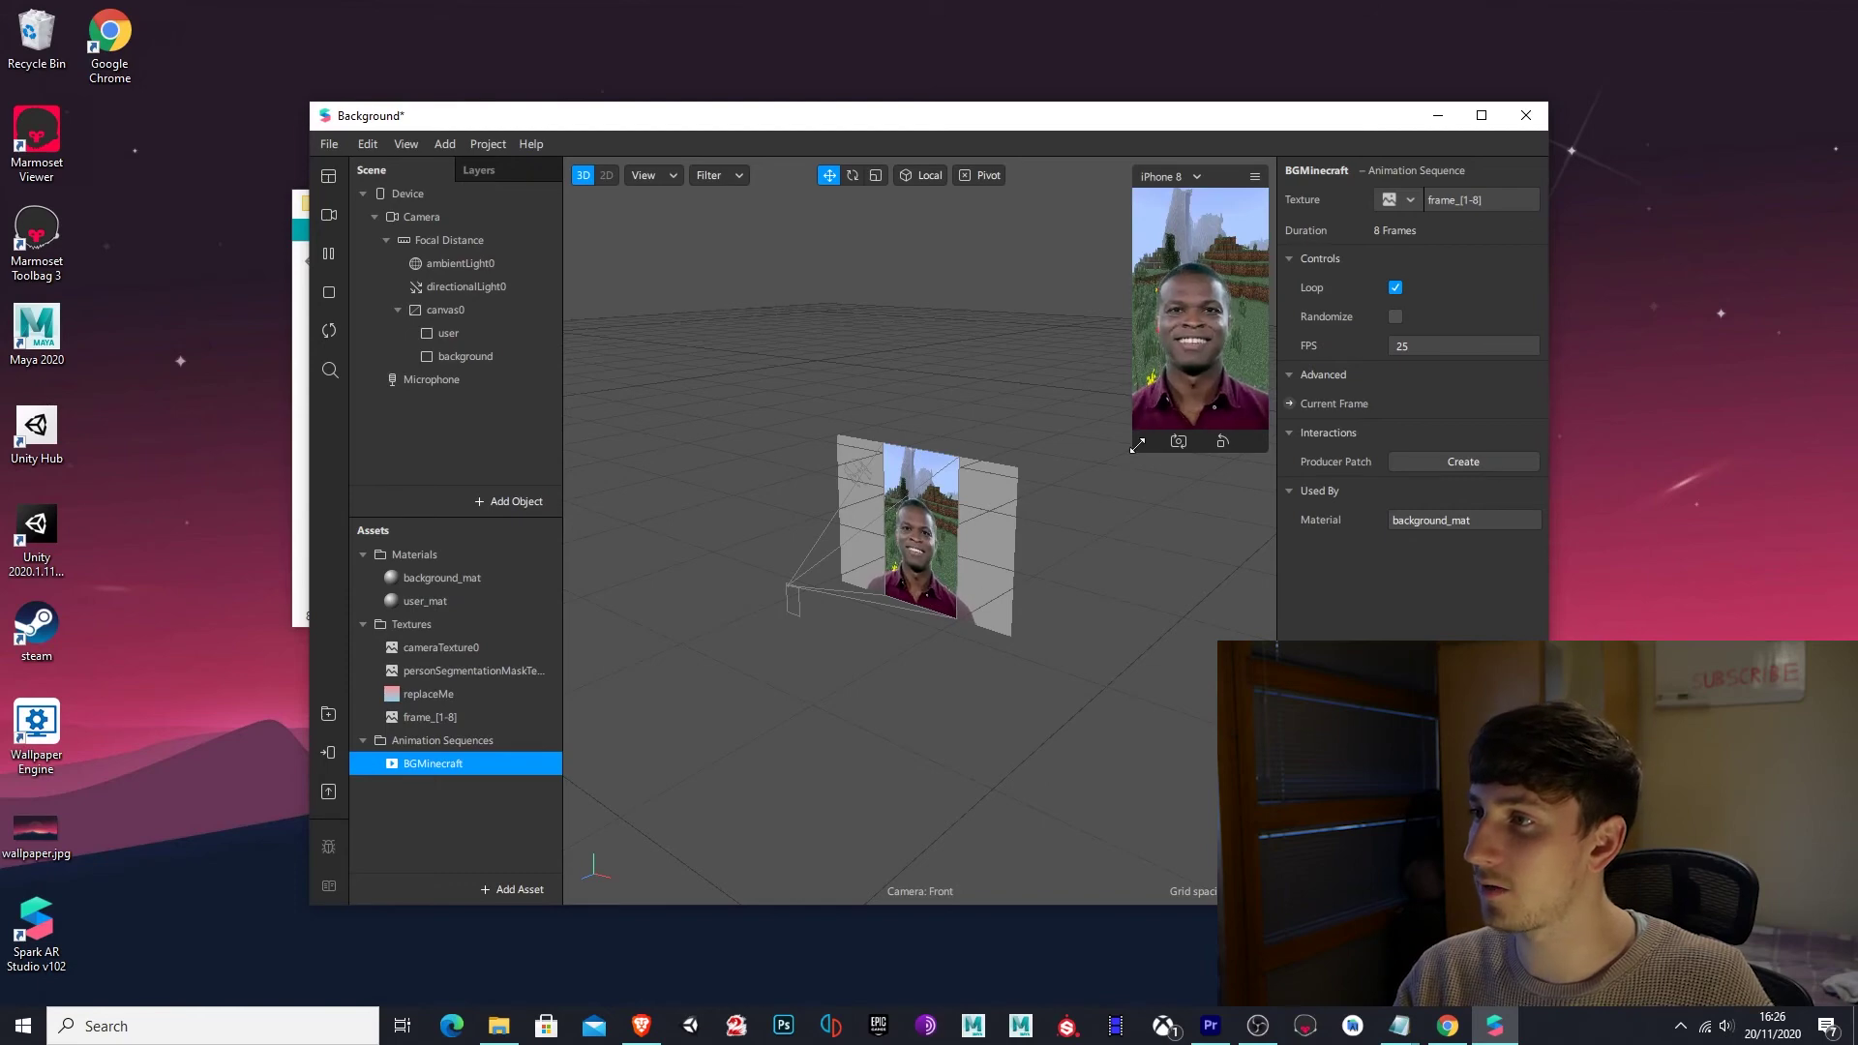
Enlarge the phone simulator preview and bring the viewport to face the camera plane.
{"action": "left_click_drag", "start_coordinate": [1137, 445], "coordinate": [997, 618]}
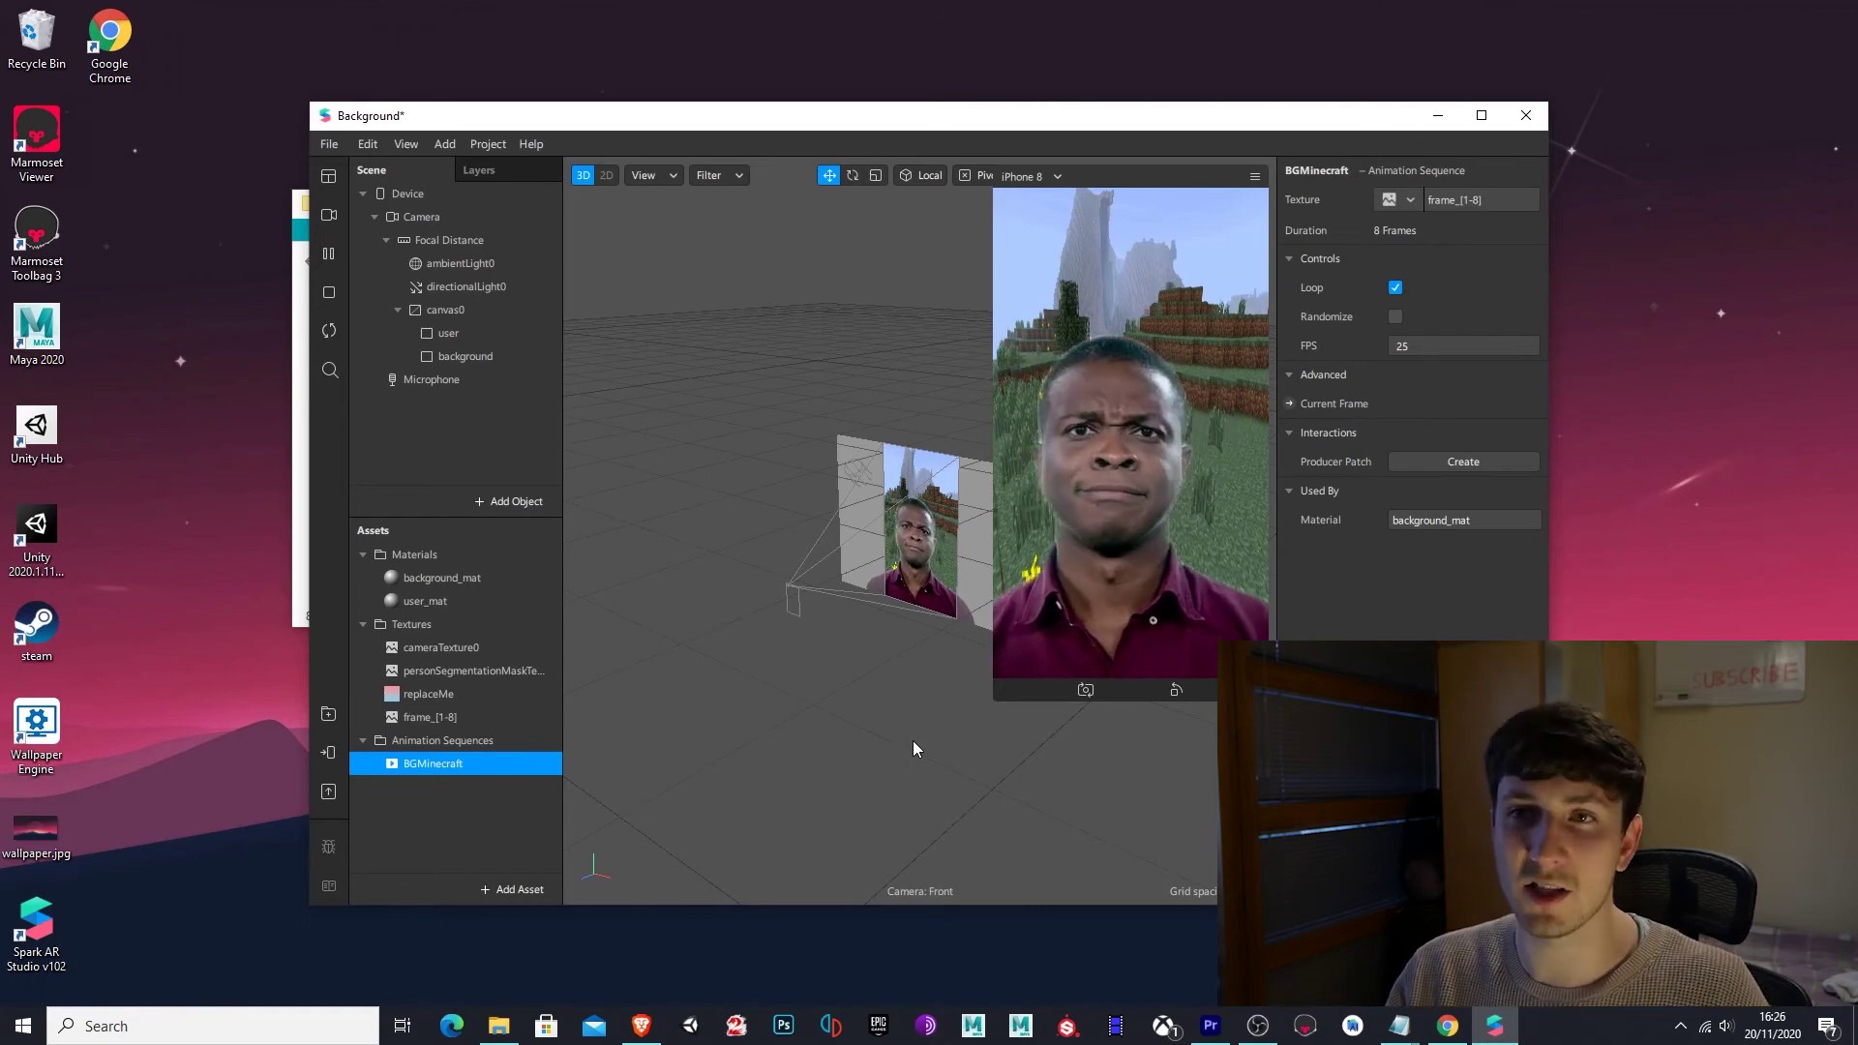
{"action": "mouse_move", "coordinate": [898, 631]}
{"action": "right_mouse_down"}
{"action": "mouse_move", "coordinate": [991, 601]}
{"action": "mouse_move", "coordinate": [902, 629]}
{"action": "right_mouse_up"}
{"action": "scroll", "coordinate": [897, 631], "scroll_direction": "up", "scroll_amount": 3}
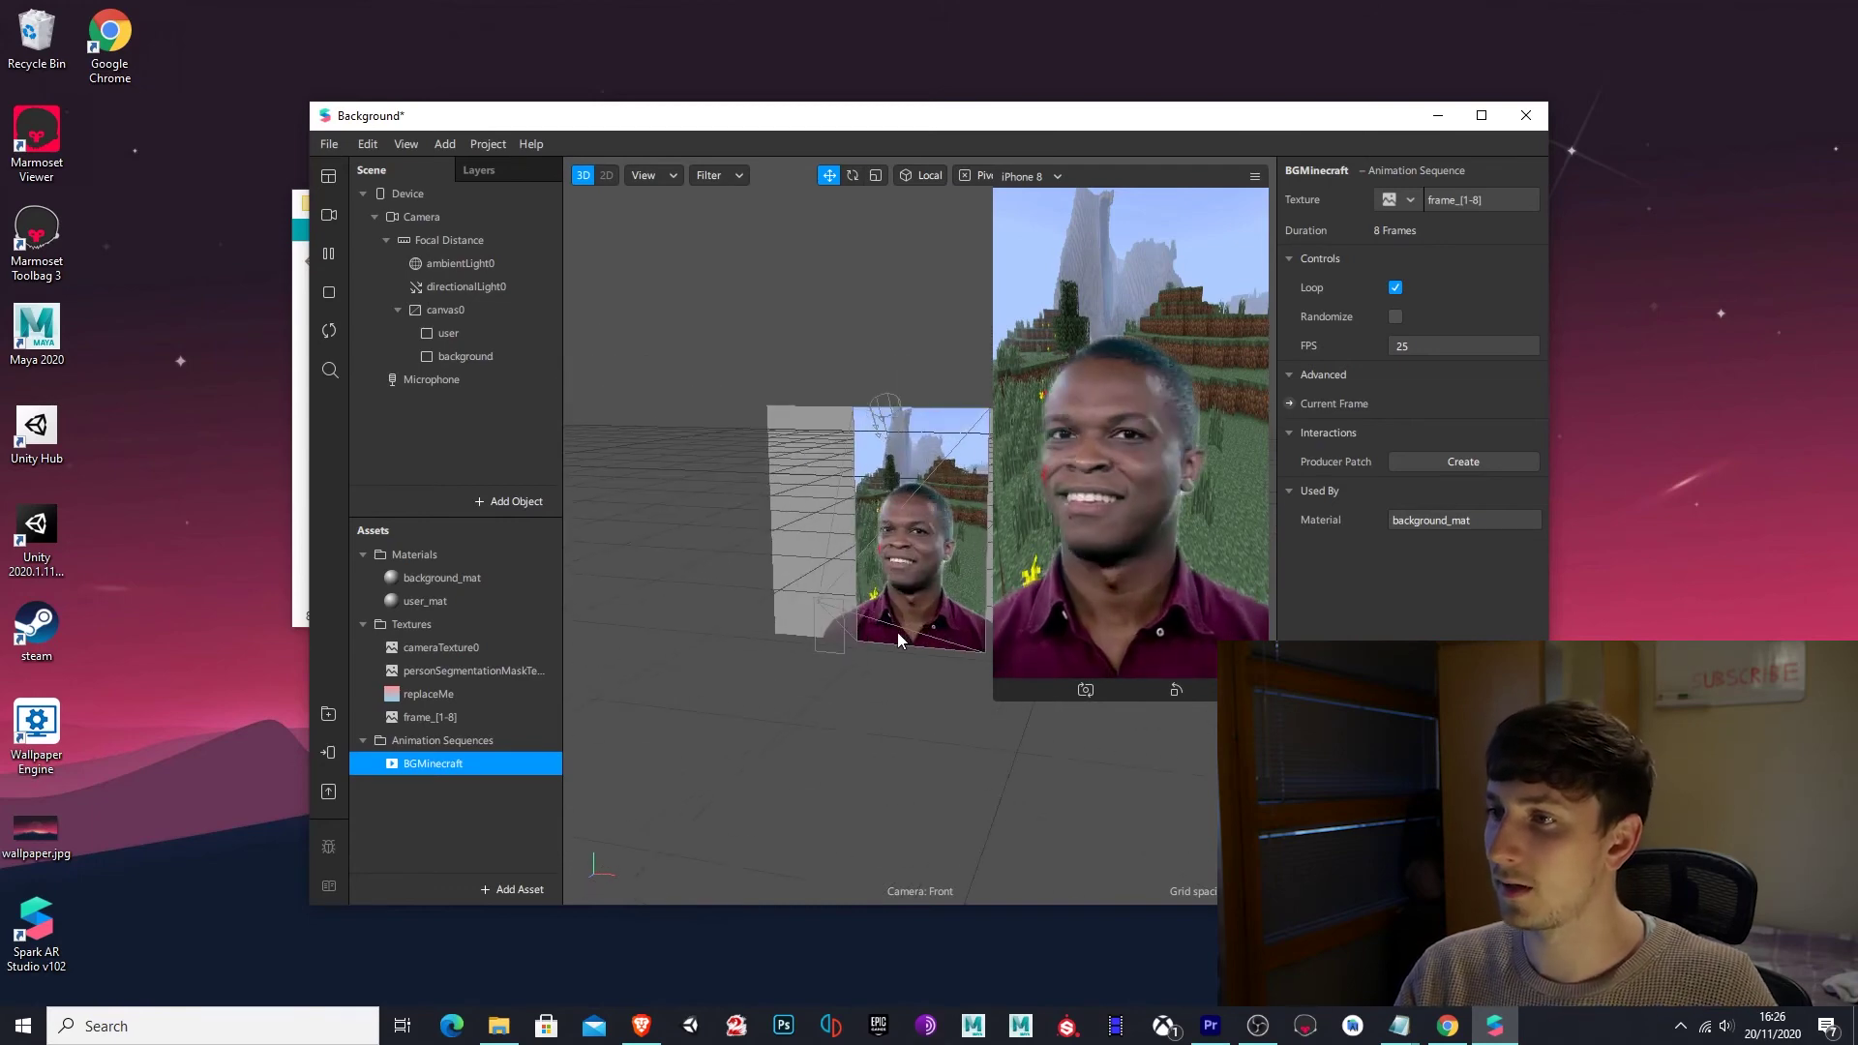
Stretch the background rectangle to about 639 wide at x -142, behind the person.
{"action": "left_click", "coordinate": [463, 356]}
{"action": "right_click_drag", "start_coordinate": [769, 543], "coordinate": [737, 569]}
{"action": "left_click_drag", "start_coordinate": [738, 569], "coordinate": [650, 581]}
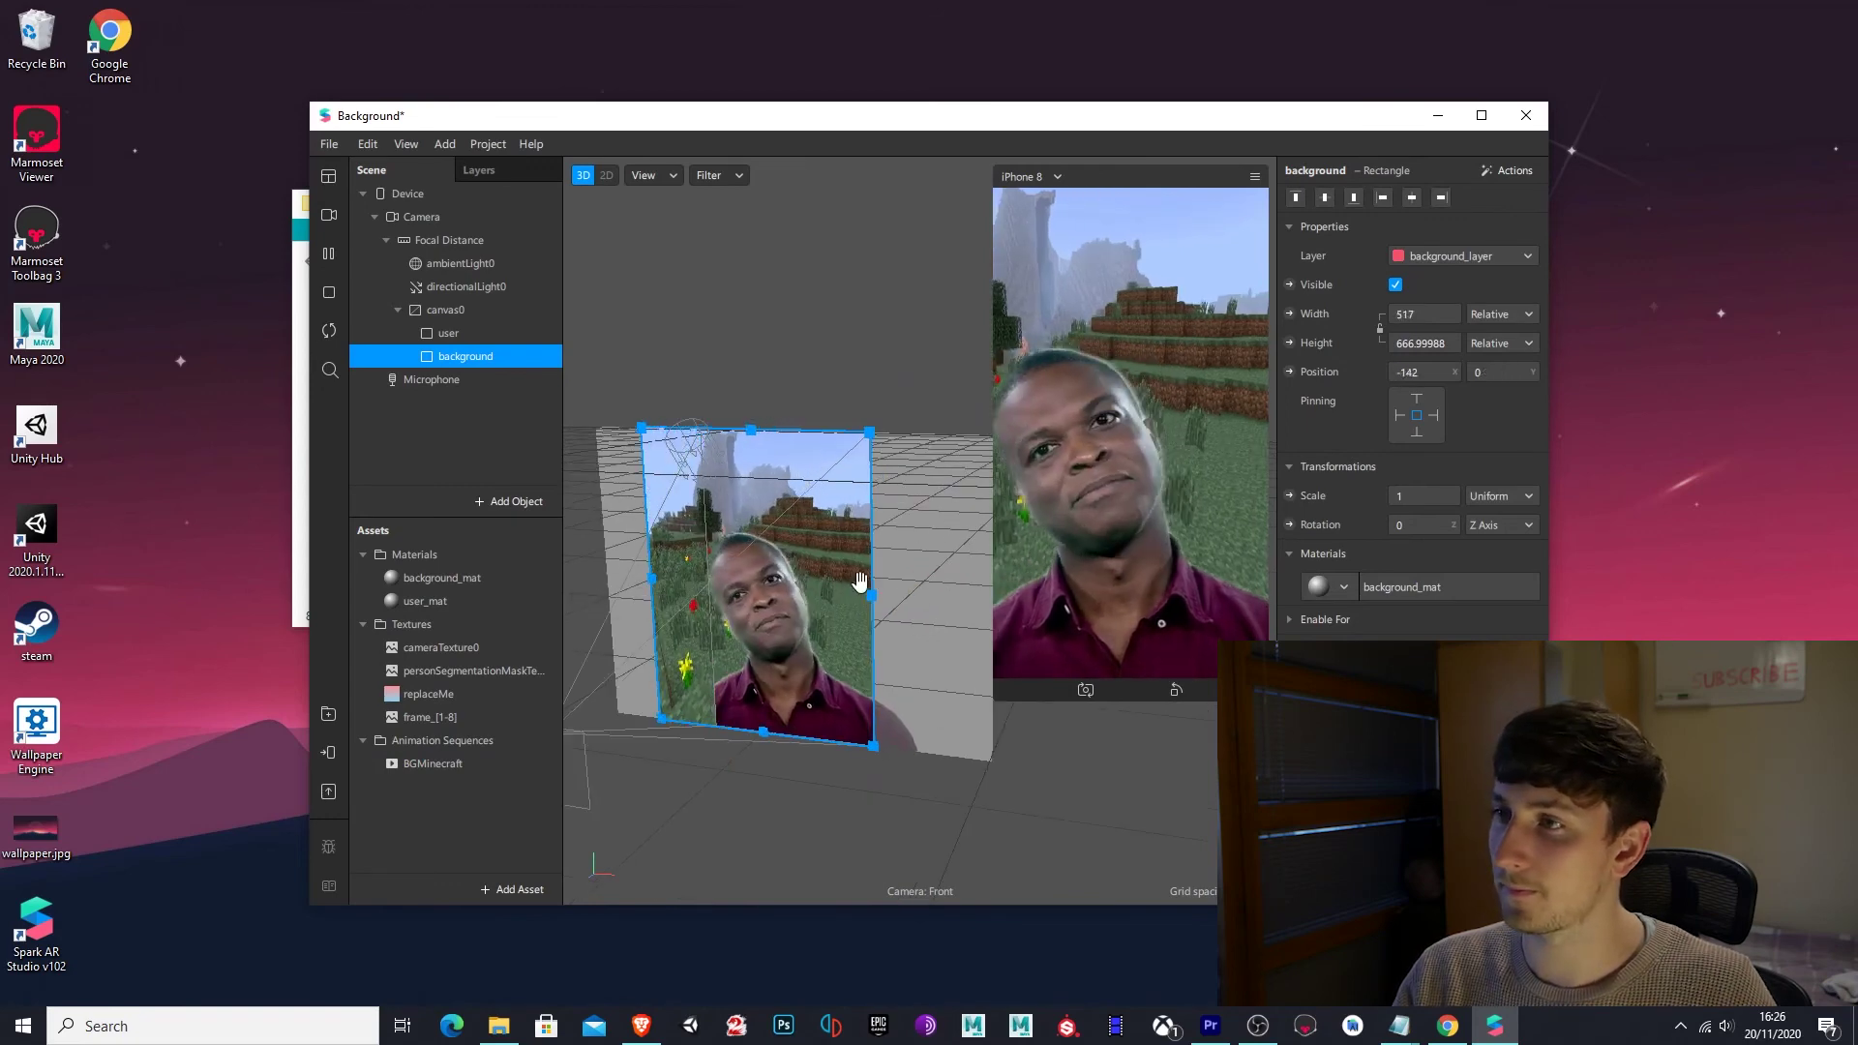
{"action": "left_click_drag", "start_coordinate": [873, 595], "coordinate": [929, 629]}
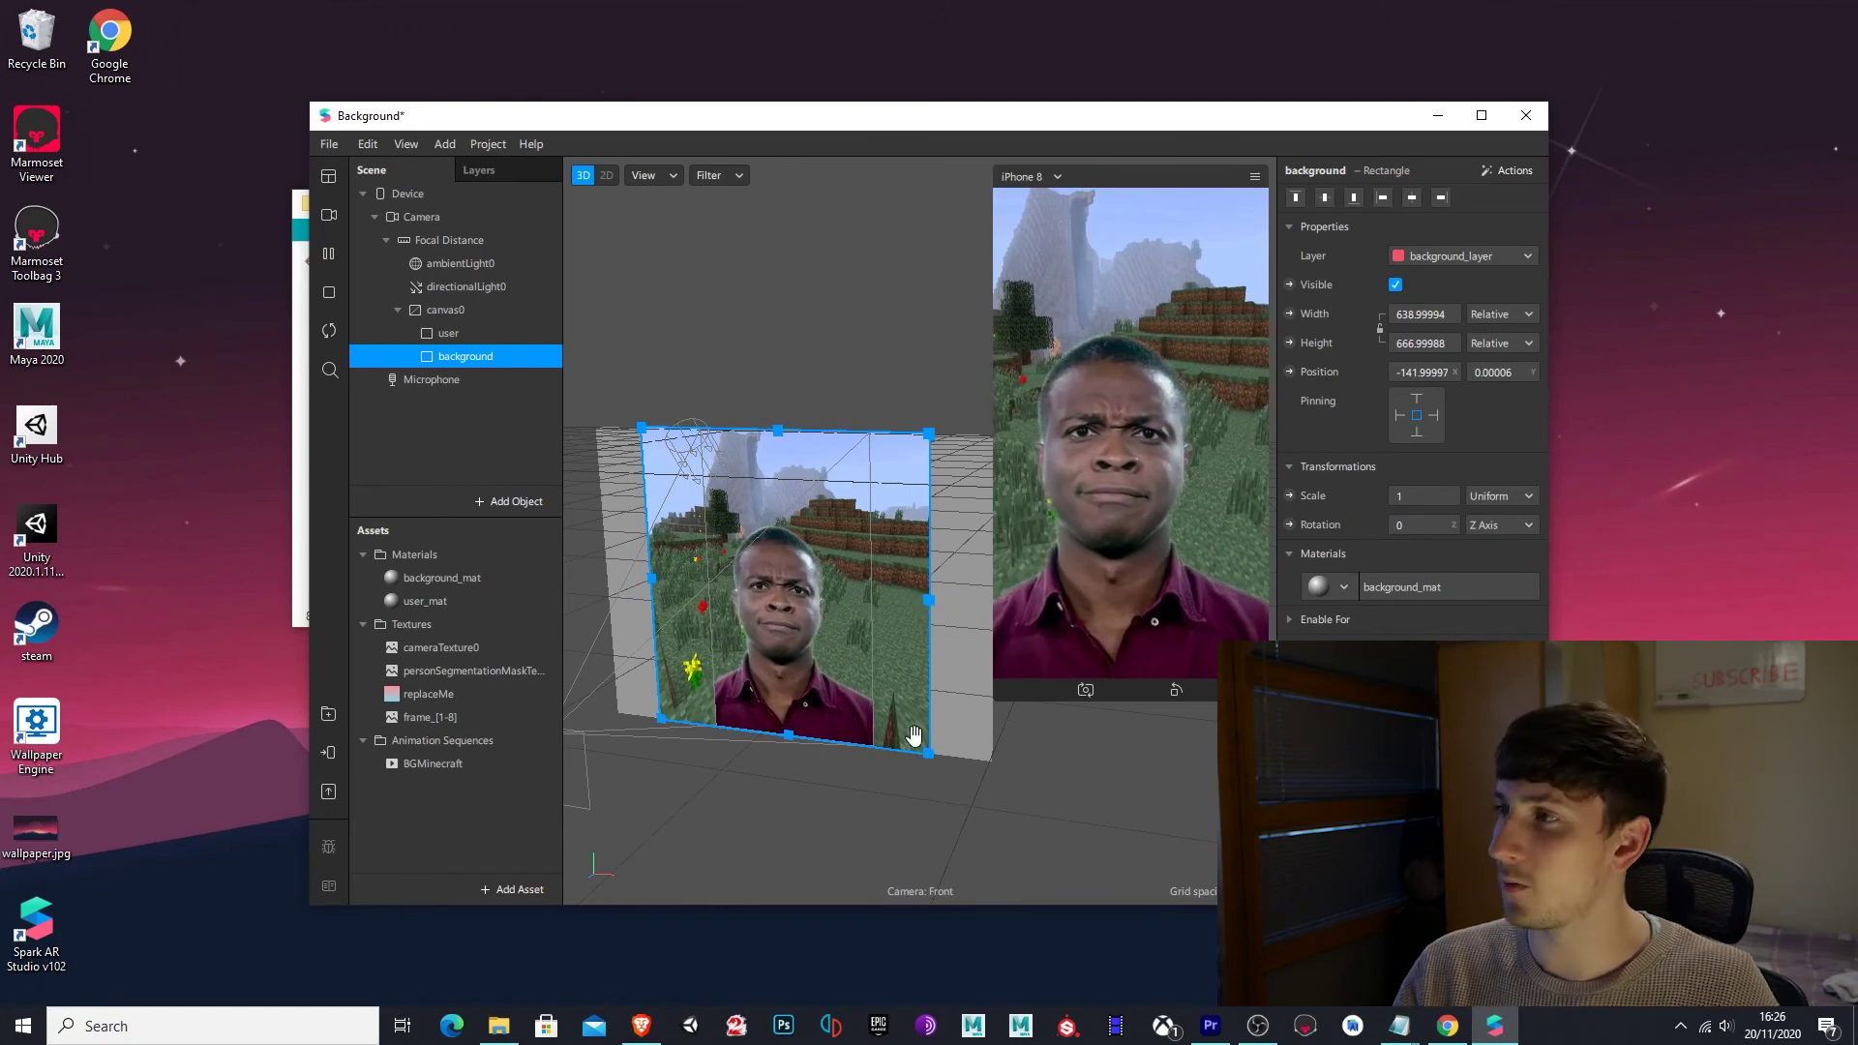
{"action": "left_click", "coordinate": [1016, 826]}
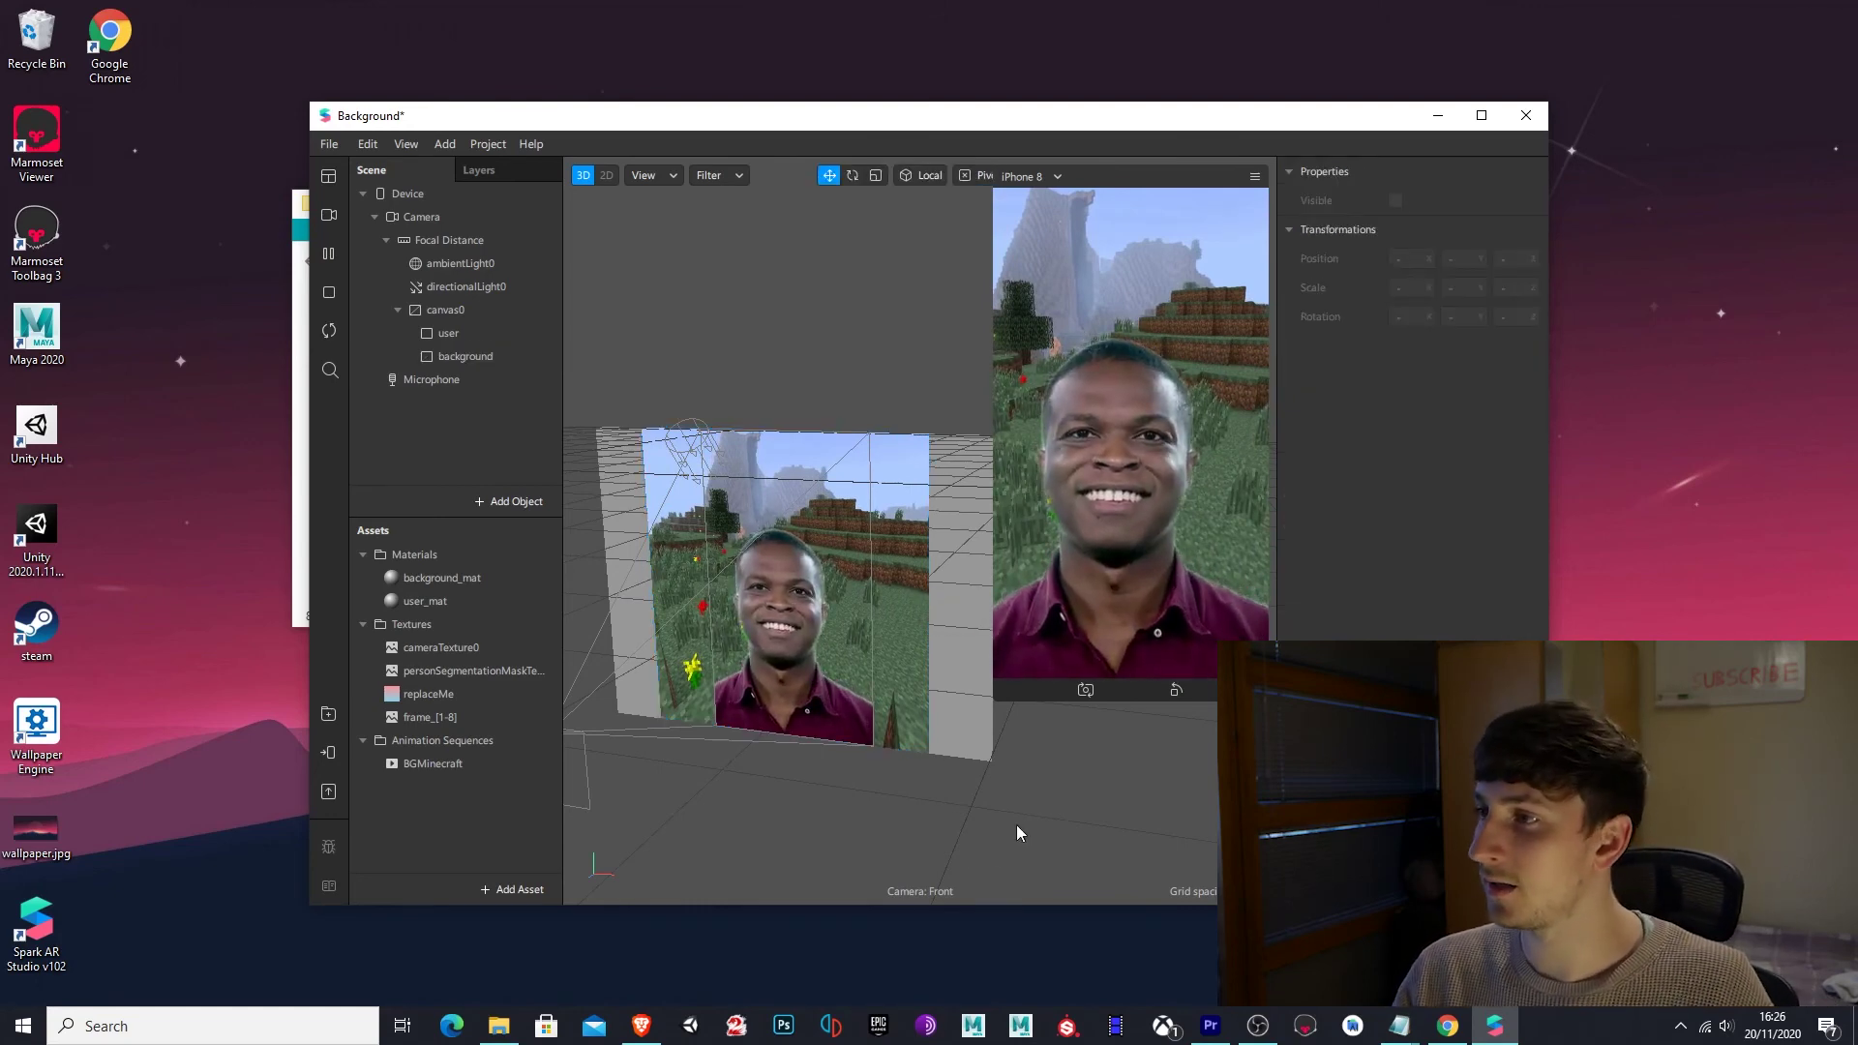